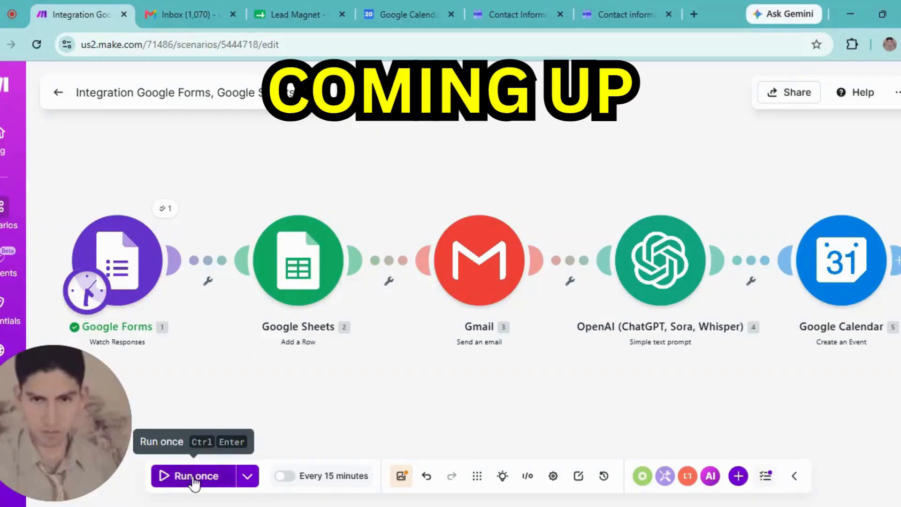
# - Run the scenario once so all five modules succeed, then view the Lead Magnet sheet
pyautogui.click(194, 478)
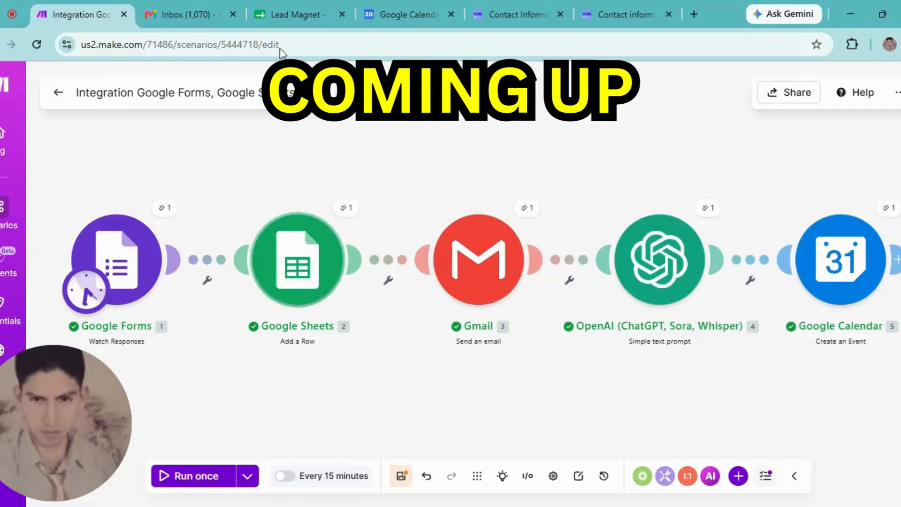
pyautogui.click(287, 14)
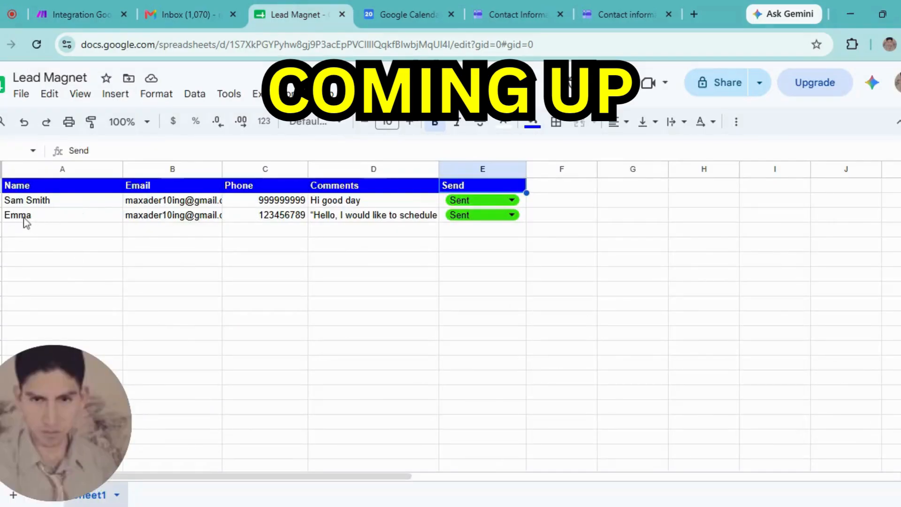
# - Verify row 3's name, email, phone, full comment and Sent status in the Lead Magnet sheet
pyautogui.click(25, 220)
pyautogui.click(156, 224)
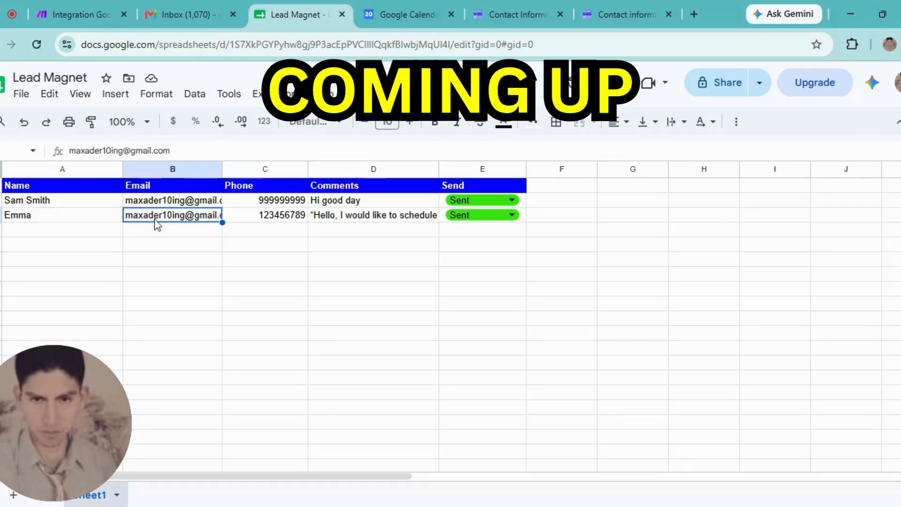
pyautogui.click(280, 220)
pyautogui.tripleClick(348, 219)
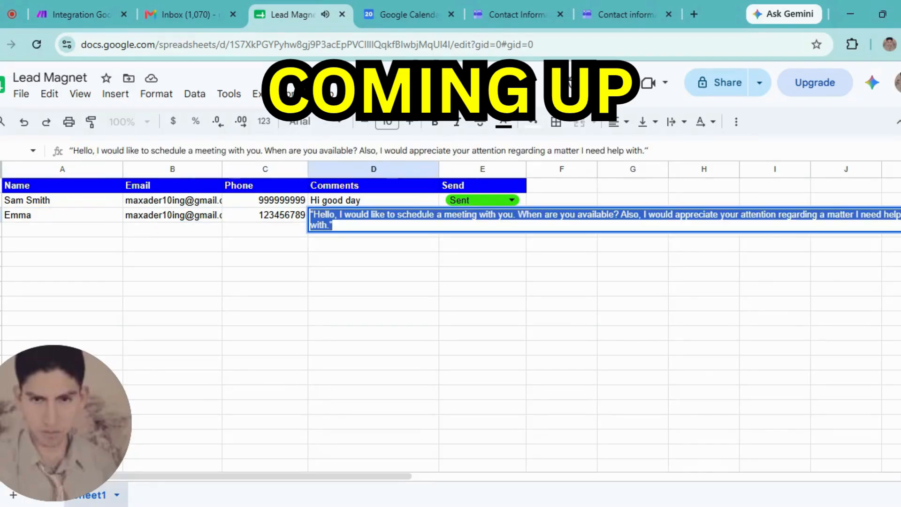
pyautogui.click(334, 225)
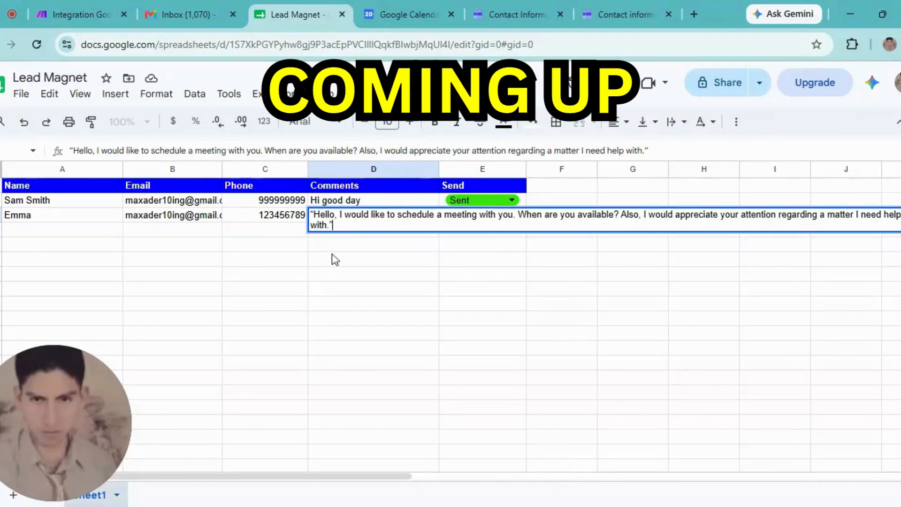
pyautogui.click(394, 249)
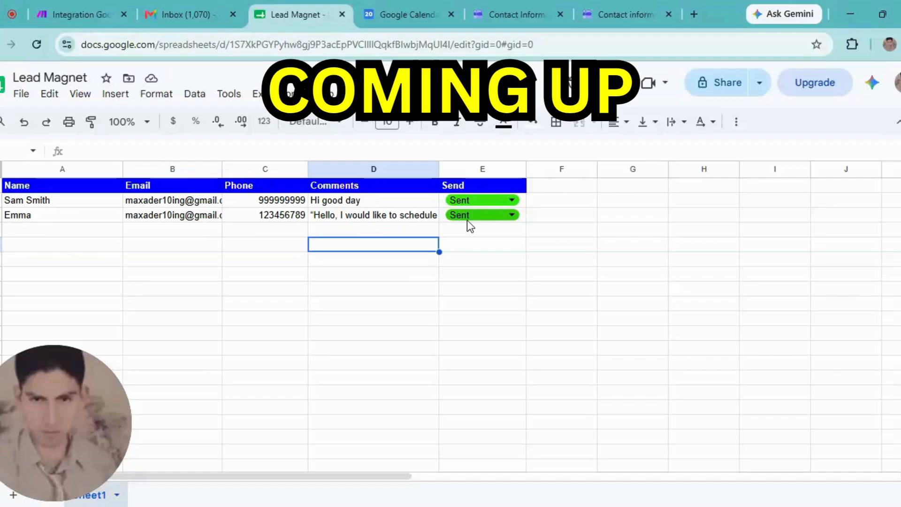
pyautogui.click(522, 219)
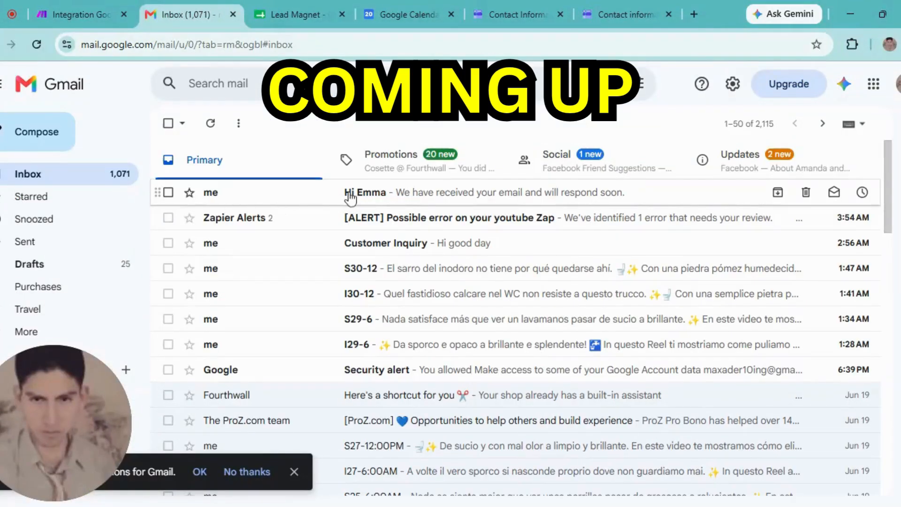
# - Read the automatic reply to the new lead in Gmail, then move on to Google Calendar
pyautogui.click(350, 196)
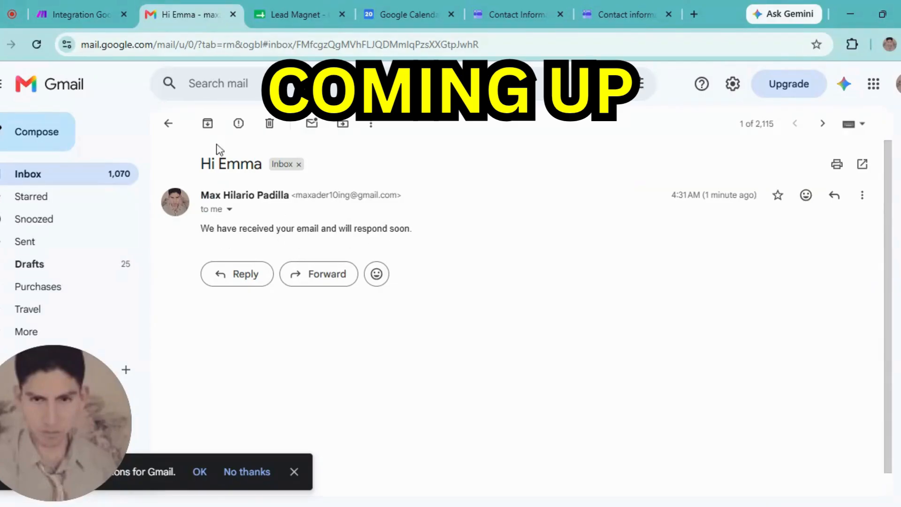
pyautogui.click(168, 124)
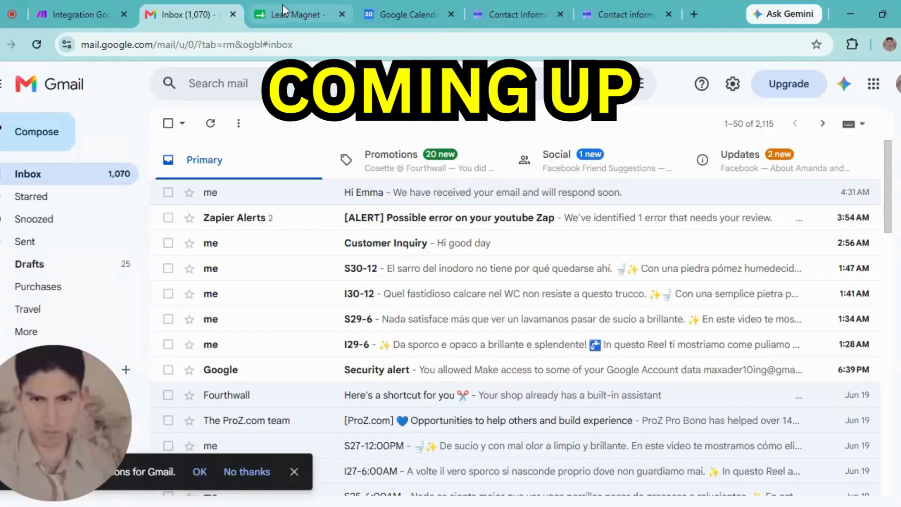
pyautogui.click(404, 14)
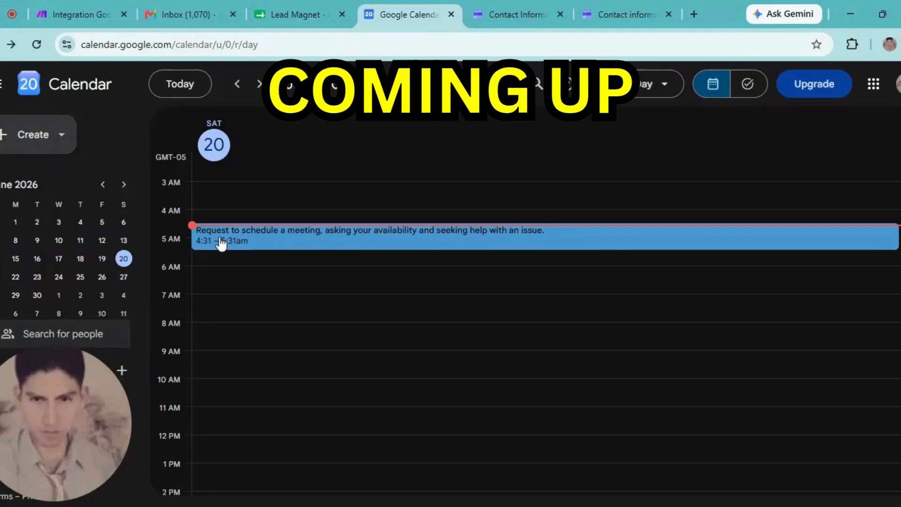
# - After reviewing the 4:31–5:31am meeting-request event, return to the Make scenario editor
pyautogui.click(59, 6)
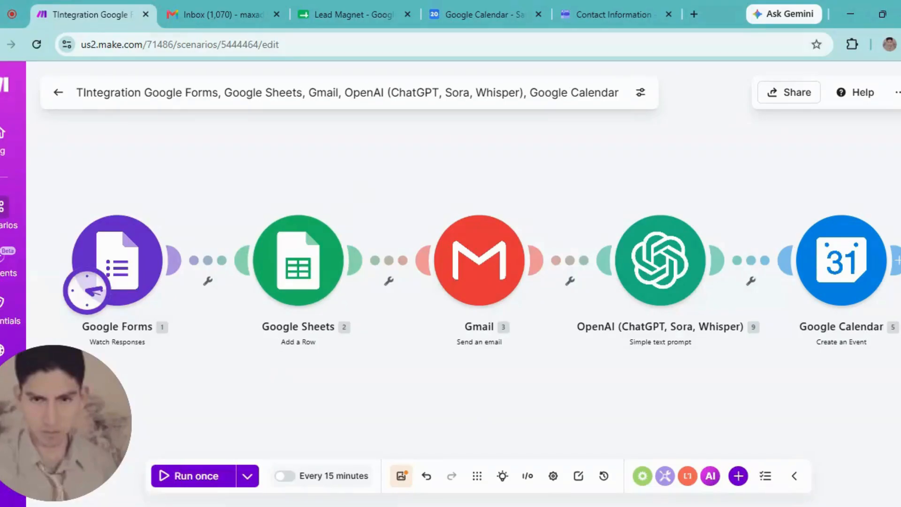
# - Save the finished scenario and start a new one with a Google Forms Watch Responses trigger
pyautogui.click(59, 96)
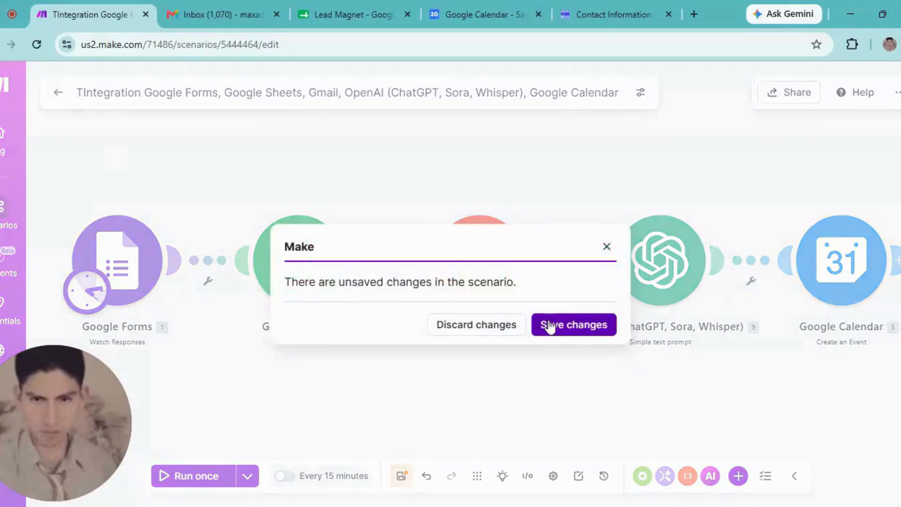
pyautogui.click(550, 328)
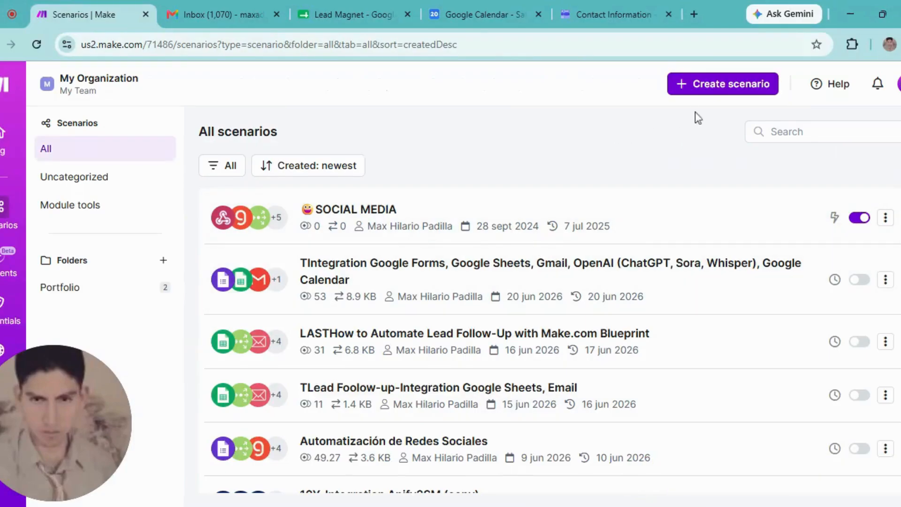
pyautogui.click(681, 95)
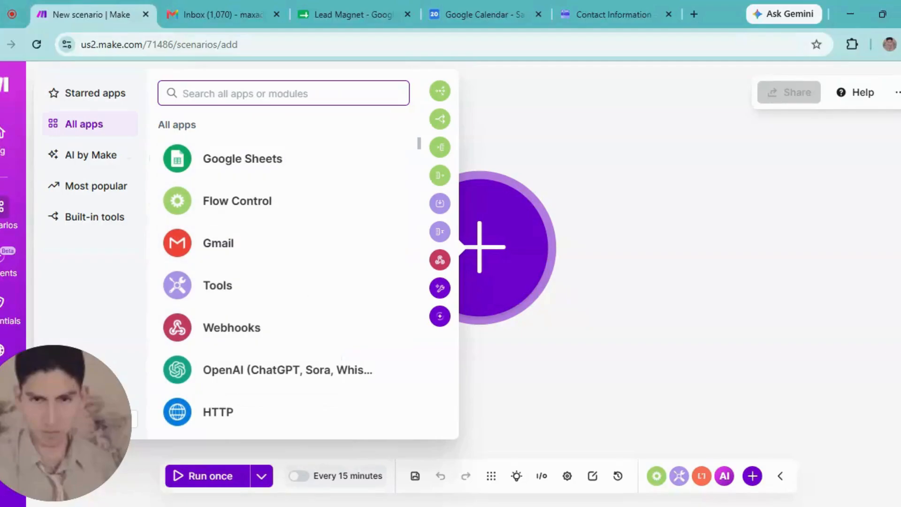
pyautogui.write('google')
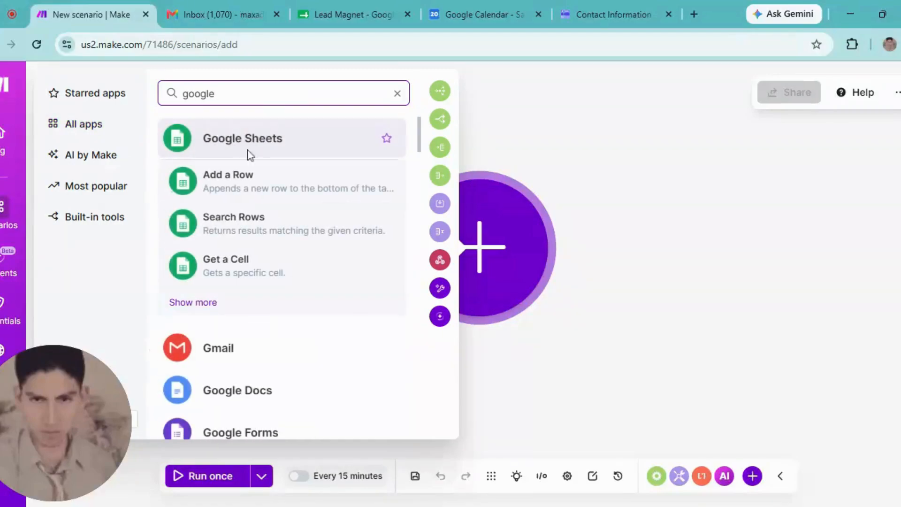
pyautogui.click(224, 430)
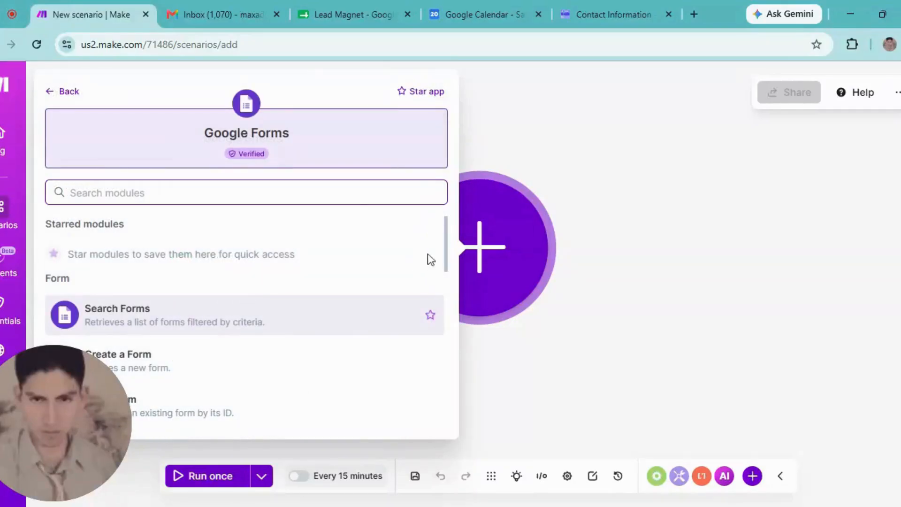
pyautogui.moveTo(447, 248); pyautogui.dragTo(444, 288)
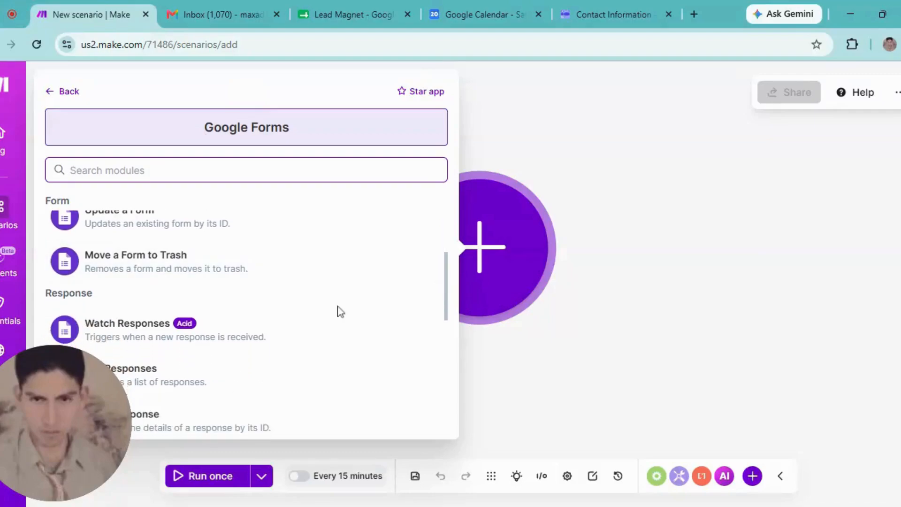
pyautogui.click(135, 344)
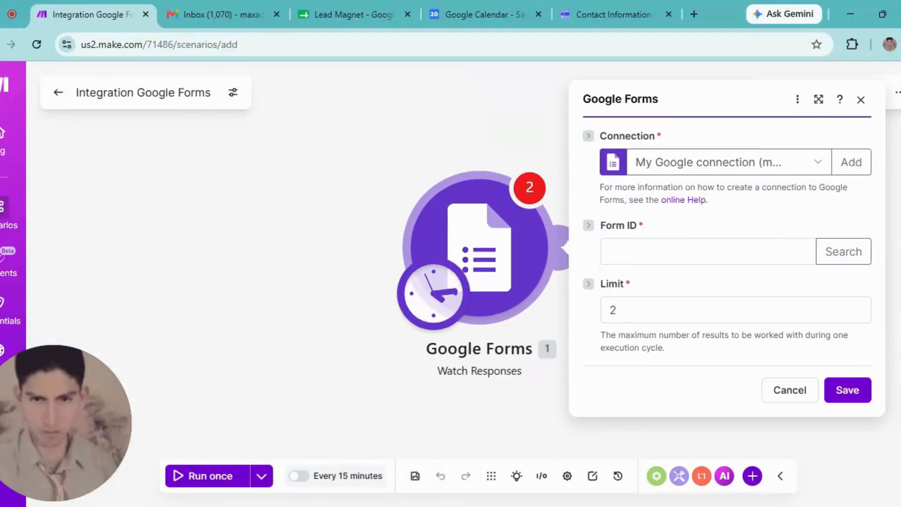
# - Open the Google Forms home page in a new browser tab from the Google apps grid
pyautogui.click(732, 252)
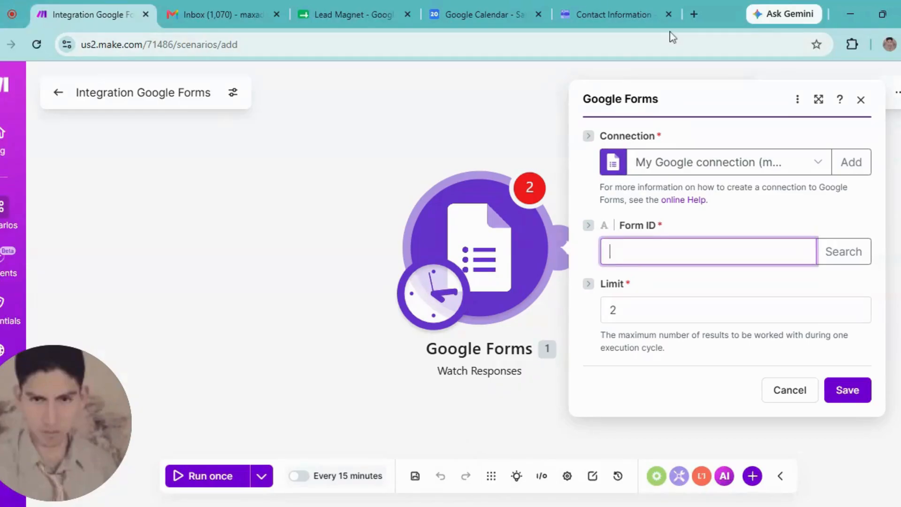
pyautogui.click(693, 14)
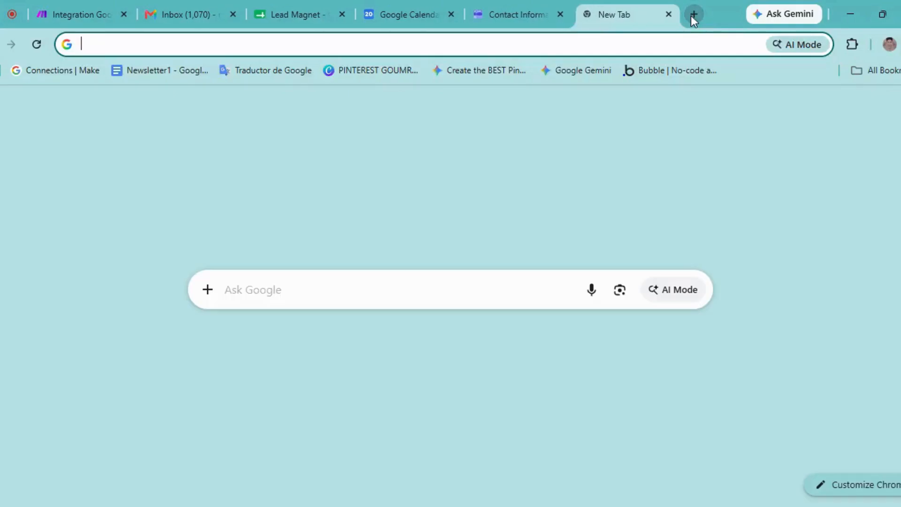
pyautogui.click(876, 113)
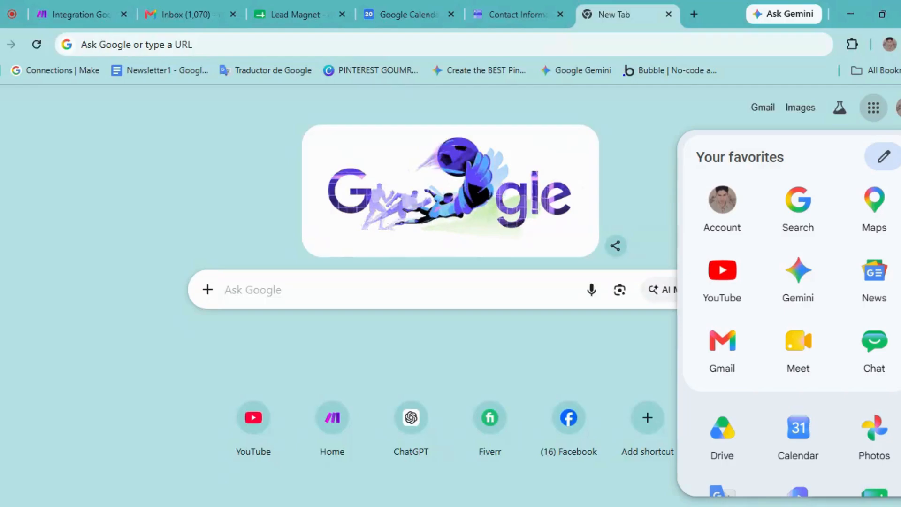
pyautogui.scroll(-3, 794, 310)
pyautogui.scroll(-6, 793, 310)
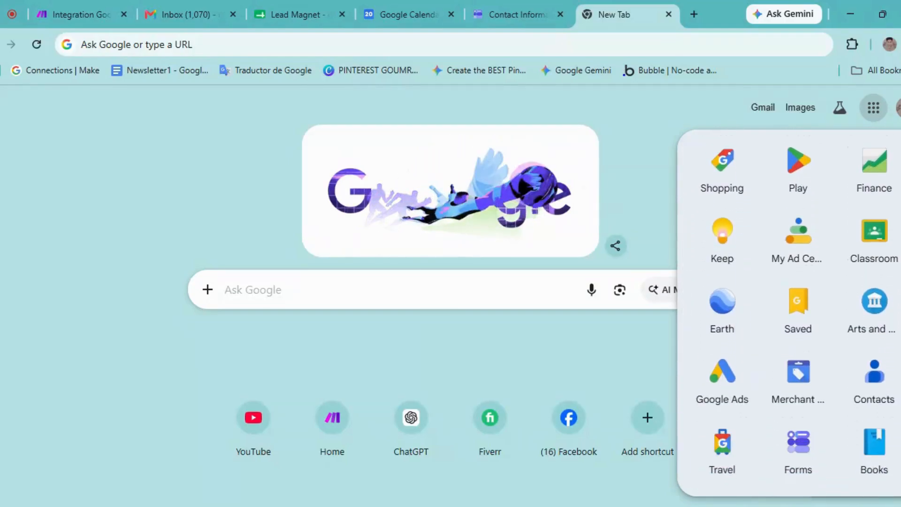
pyautogui.click(800, 442)
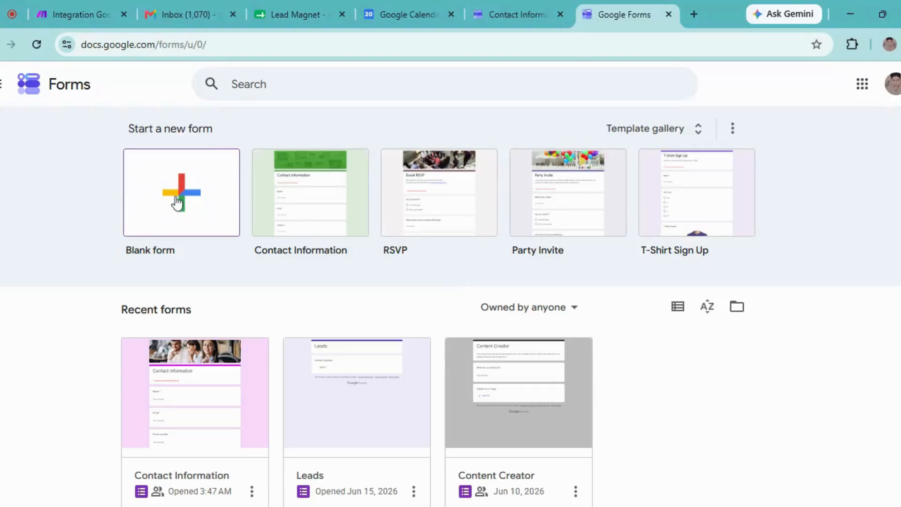
# - Create a blank form, then scroll through the Contact Information form
pyautogui.click(178, 203)
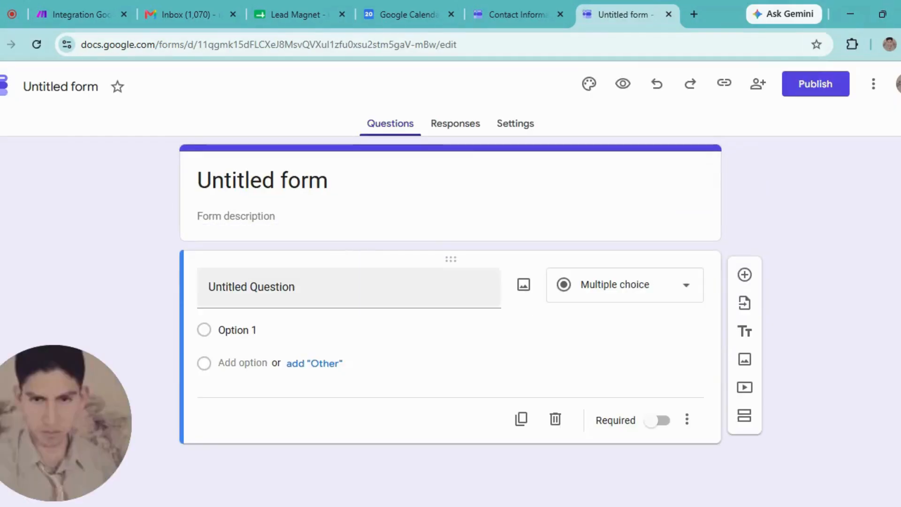
pyautogui.click(521, 10)
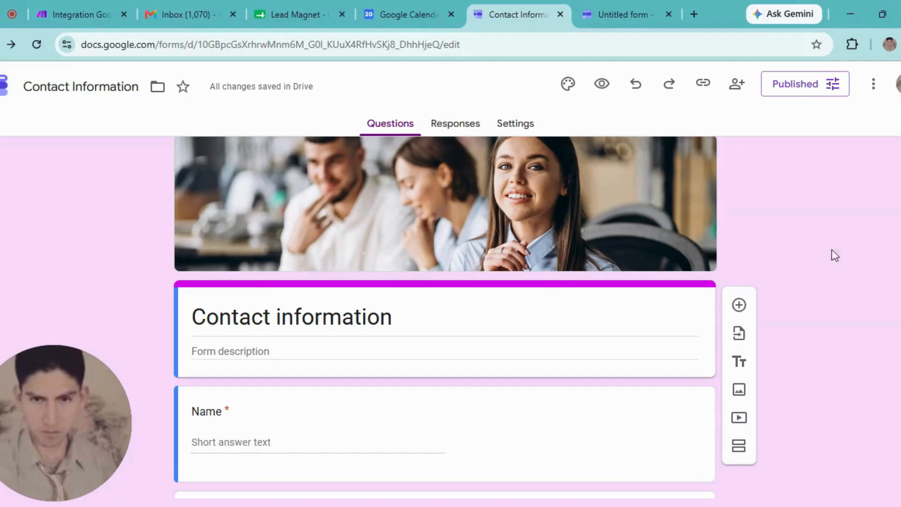
pyautogui.scroll(-3, 892, 305)
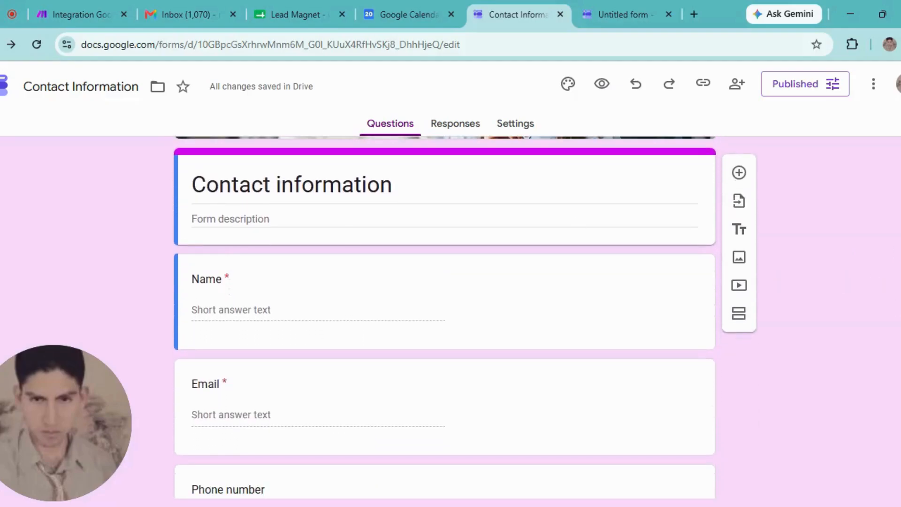
pyautogui.scroll(-3, 892, 282)
pyautogui.scroll(-2, 892, 282)
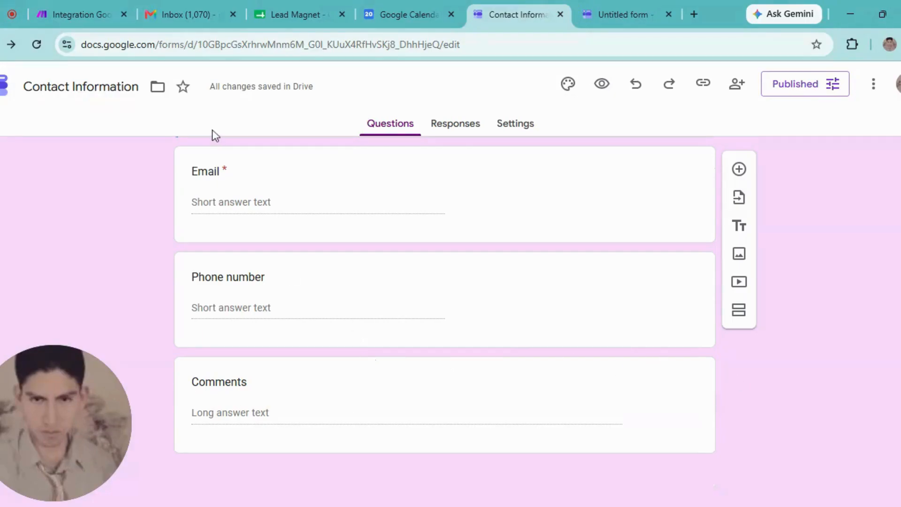
pyautogui.click(78, 1)
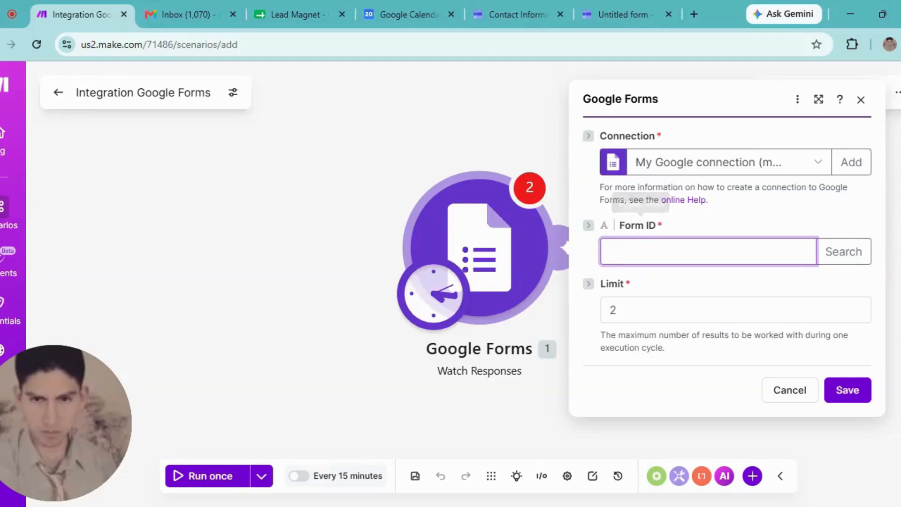
# - Copy the Contact Information form's ID from its web address and return to Make
pyautogui.click(503, 4)
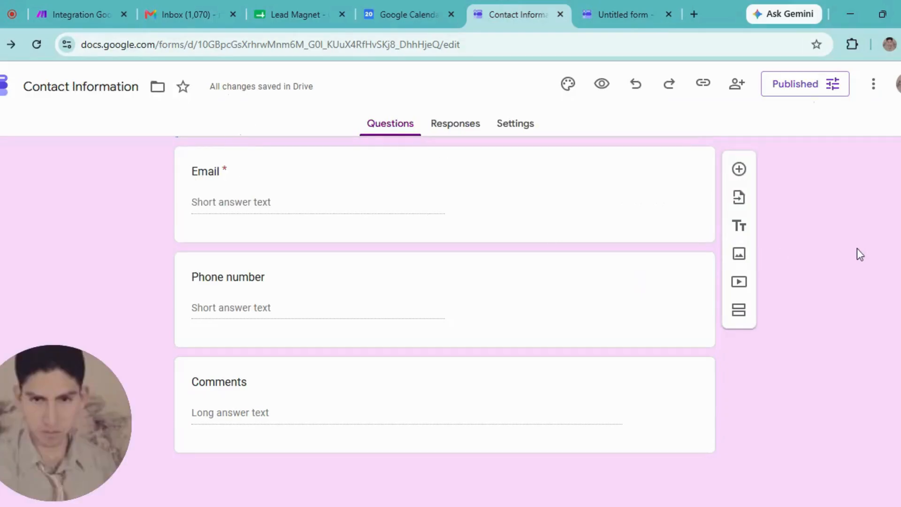
pyautogui.scroll(6, 445, 305)
pyautogui.scroll(1, 445, 305)
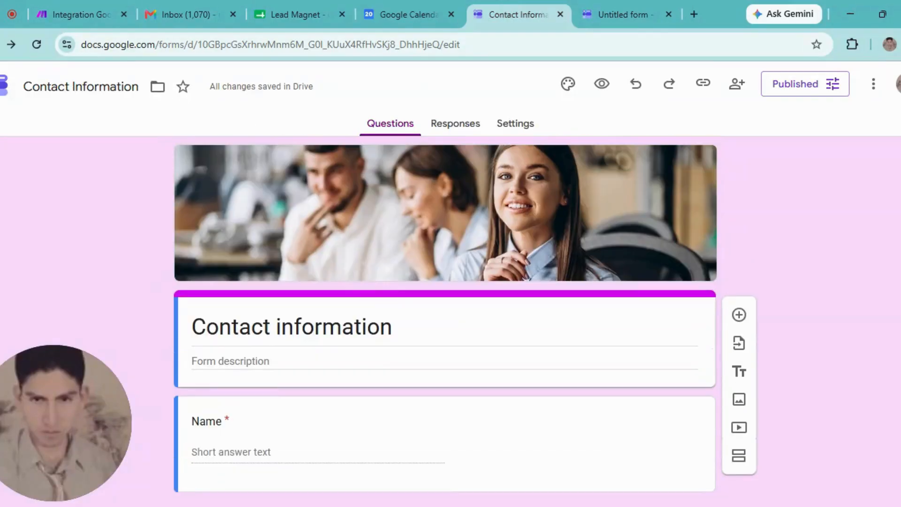
pyautogui.click(299, 53)
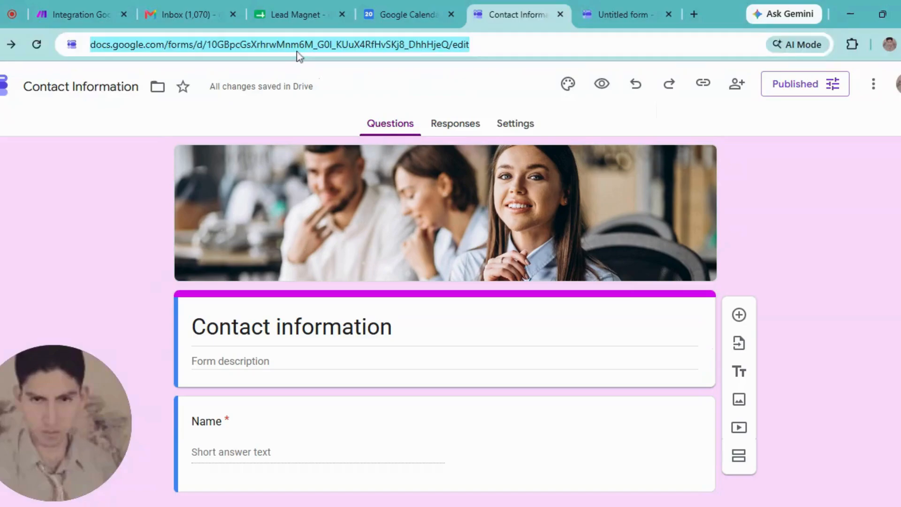
pyautogui.doubleClick(370, 41)
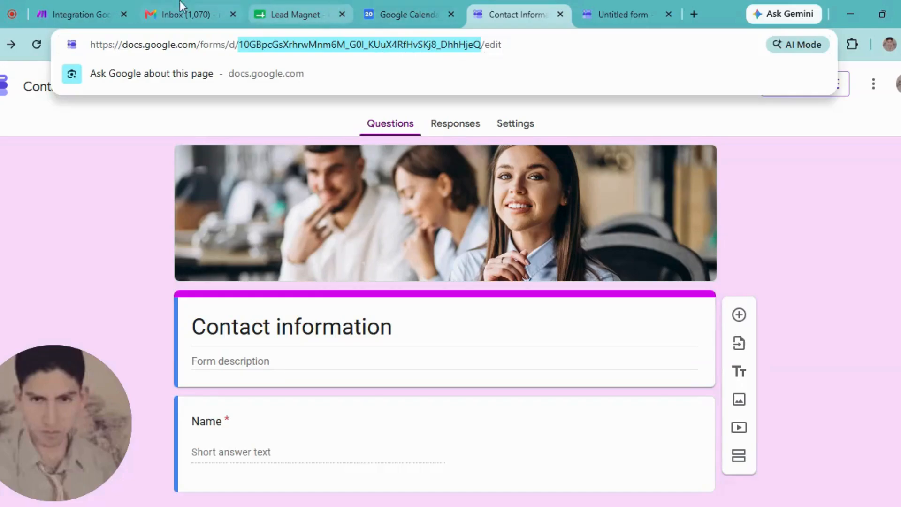
pyautogui.click(120, 10)
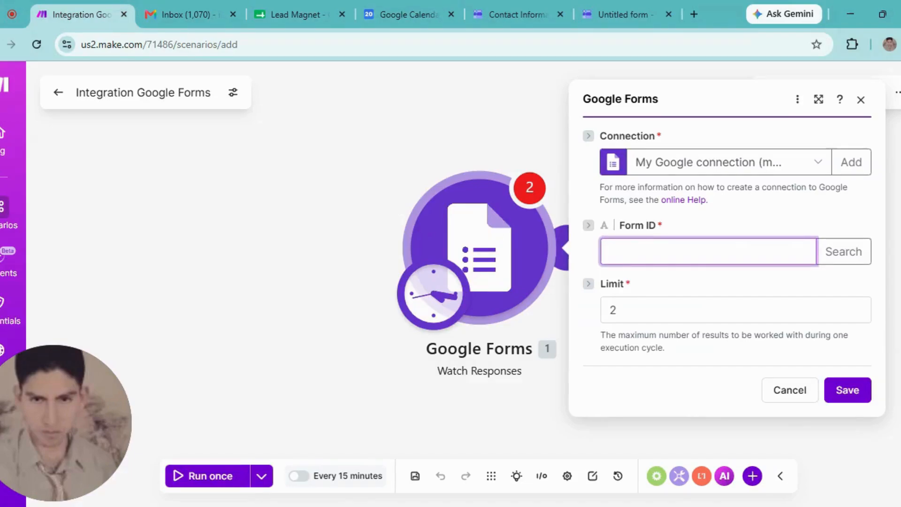
# - Set Watch Responses to the Contact Information form, starting 'From now on', and save
pyautogui.hotkey('ctrl', 'v')
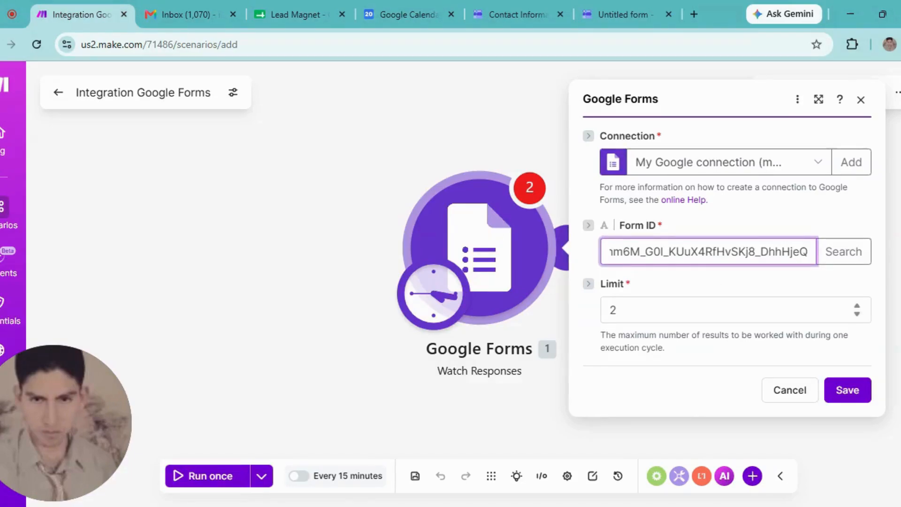
pyautogui.click(842, 252)
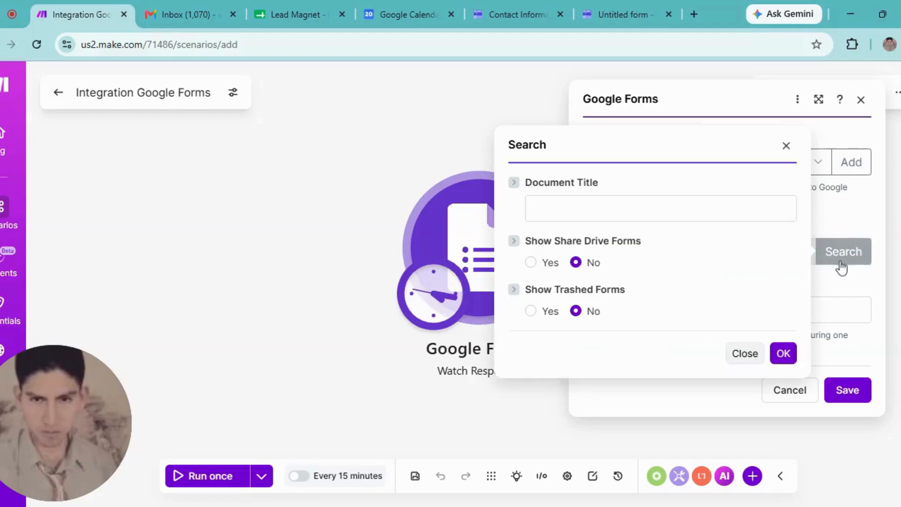
pyautogui.click(784, 354)
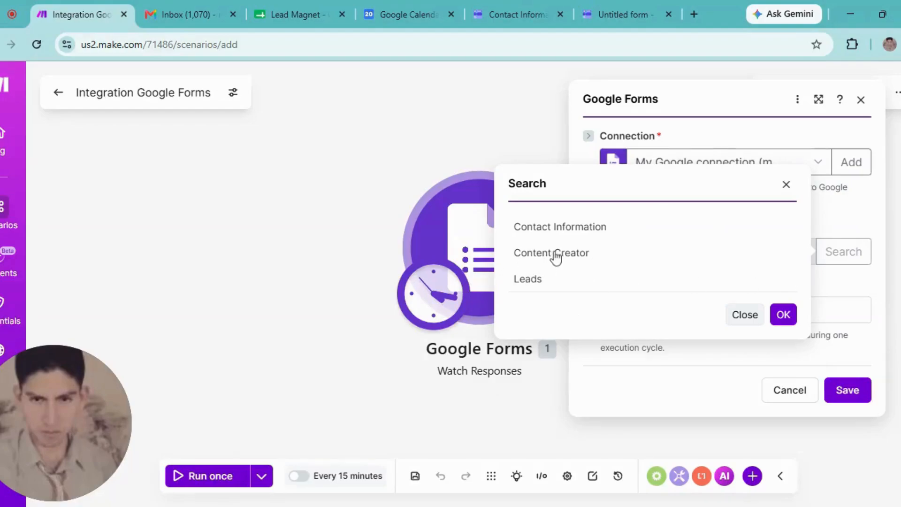
pyautogui.click(569, 230)
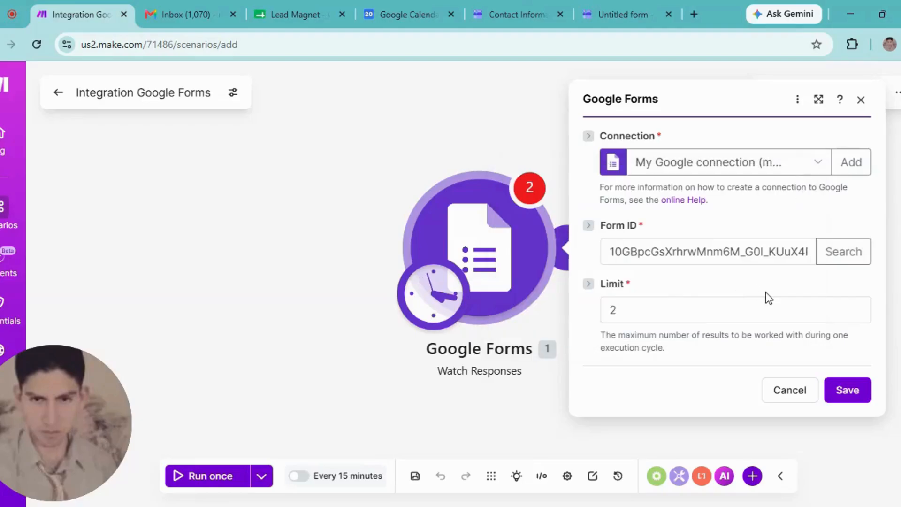
pyautogui.click(847, 398)
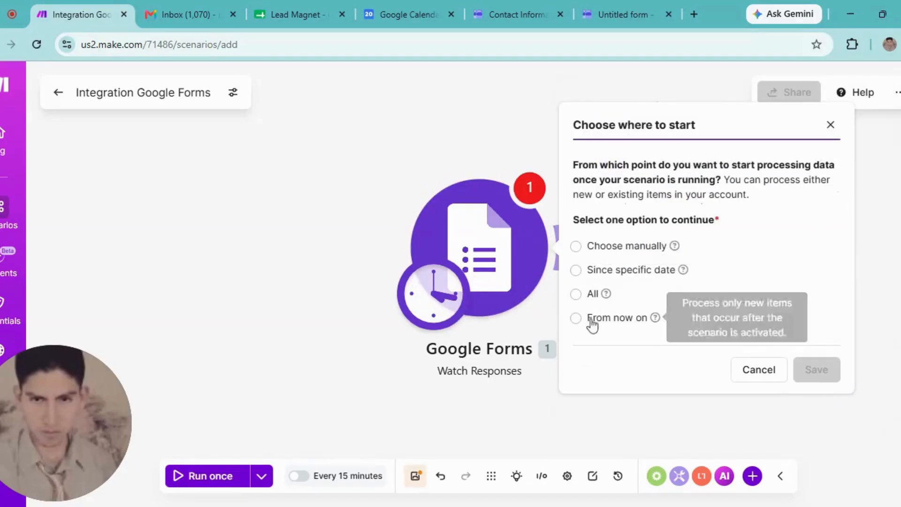
pyautogui.click(576, 319)
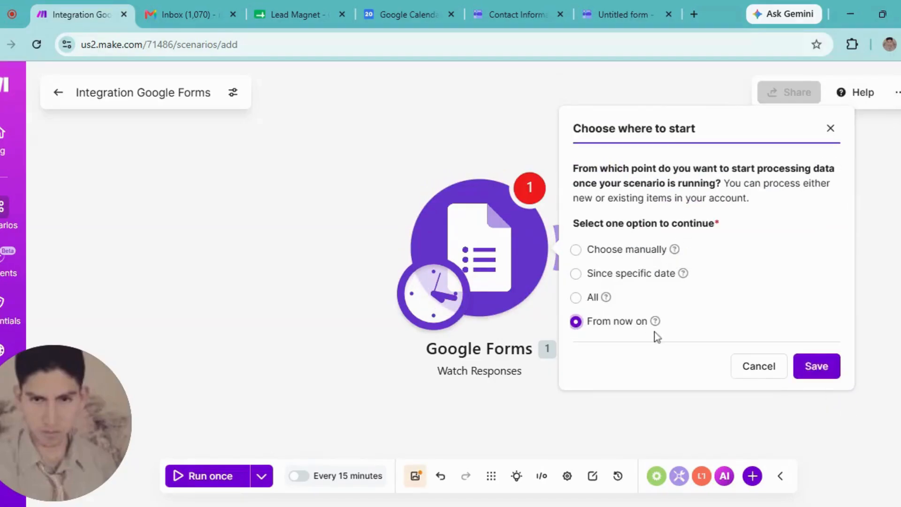
pyautogui.click(814, 367)
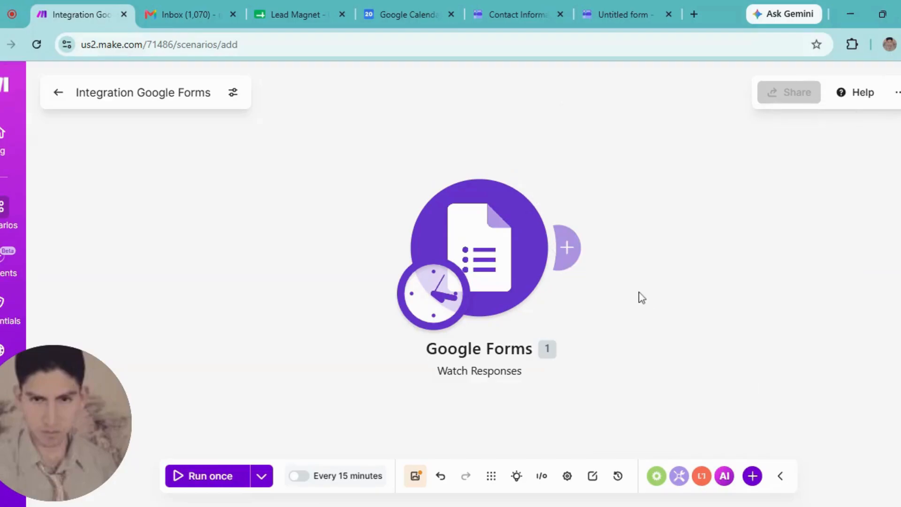
# - Add a Google Sheets Add a Row module after Google Forms and open a new browser tab
pyautogui.click(568, 253)
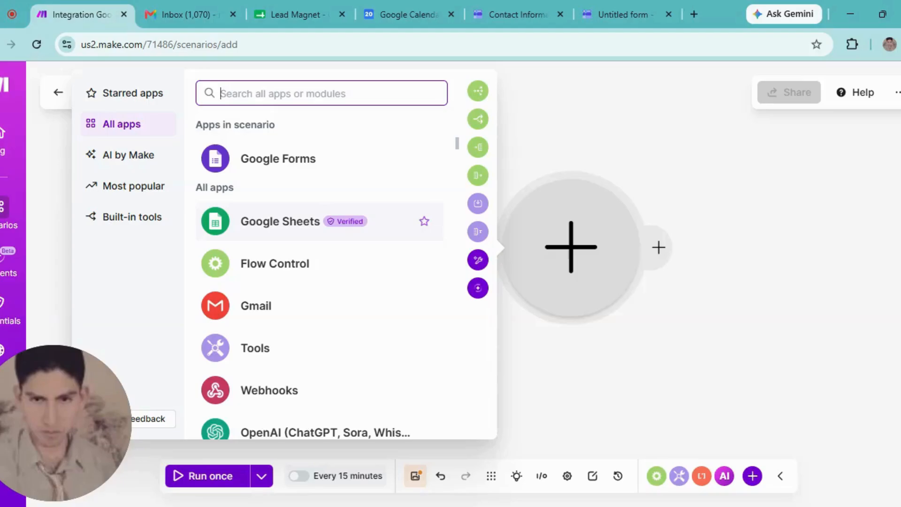
pyautogui.click(239, 228)
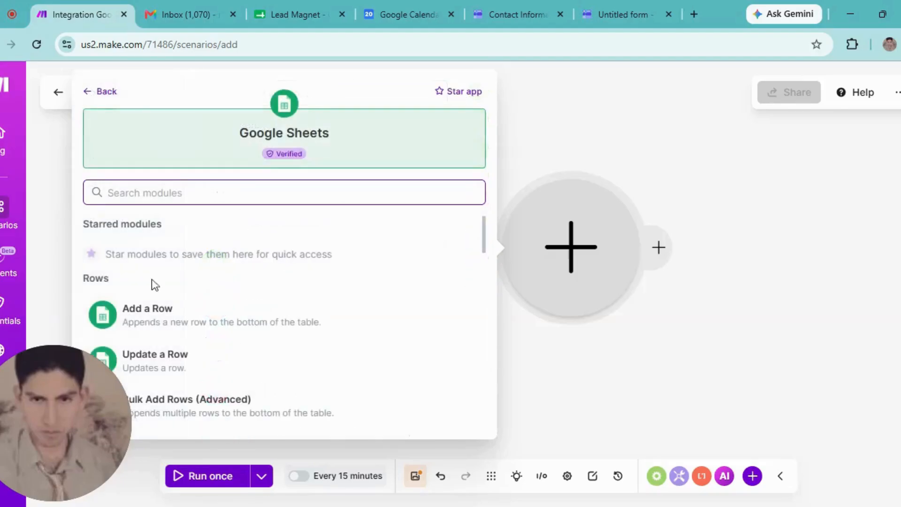
pyautogui.click(165, 324)
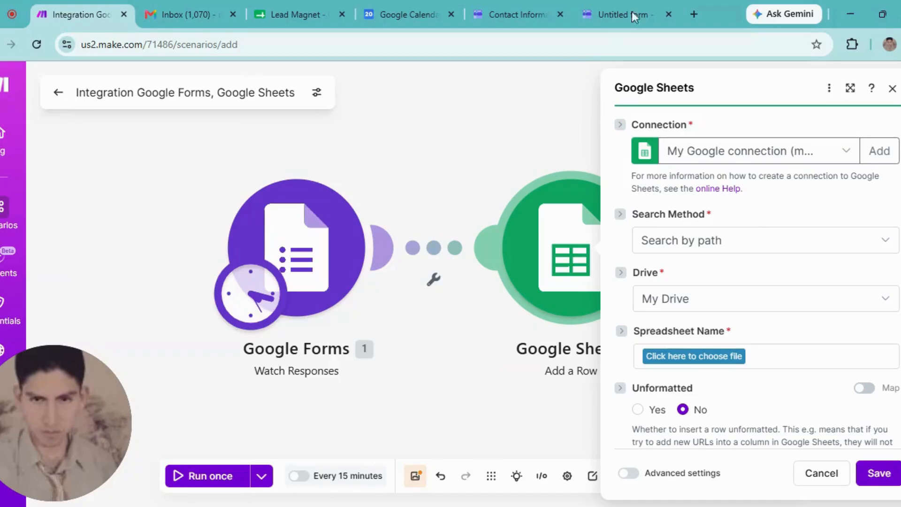
pyautogui.click(696, 10)
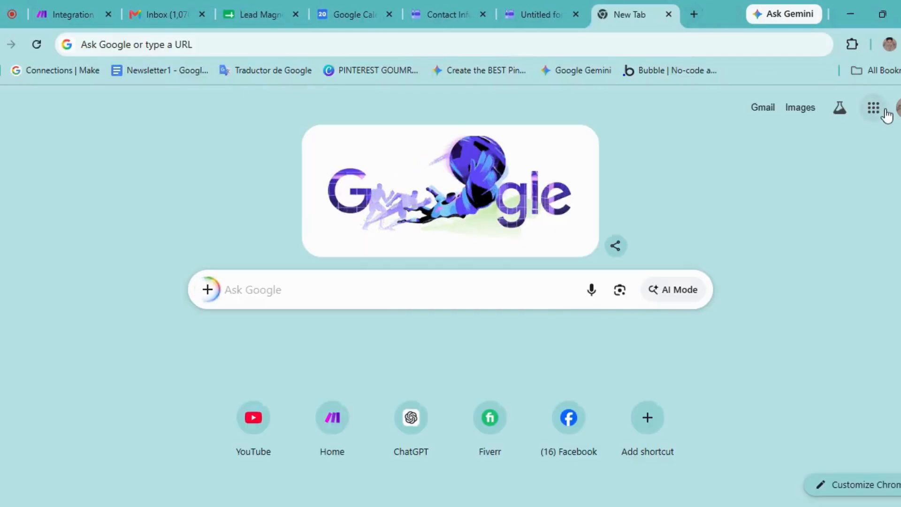
# - Create a blank spreadsheet and select cells A1 through D1
pyautogui.click(886, 114)
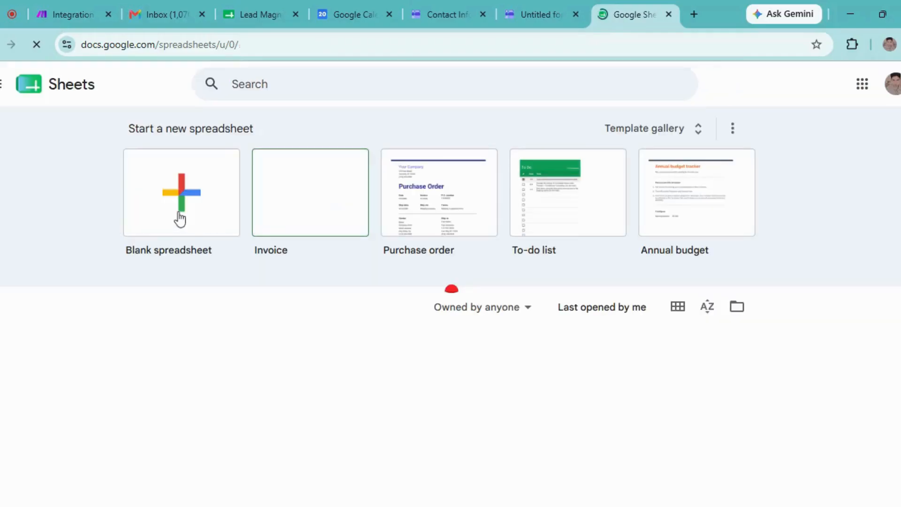
pyautogui.click(180, 218)
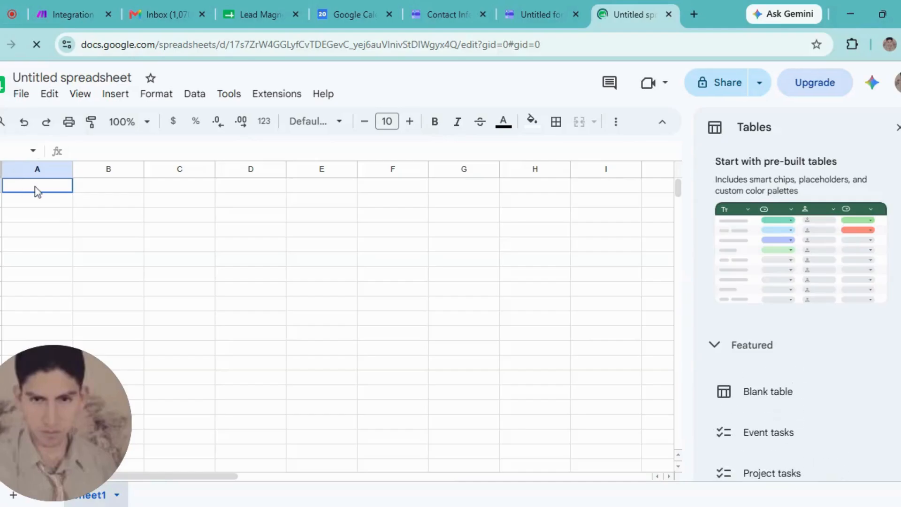
pyautogui.click(102, 188)
pyautogui.click(42, 193)
pyautogui.click(124, 188)
pyautogui.click(170, 191)
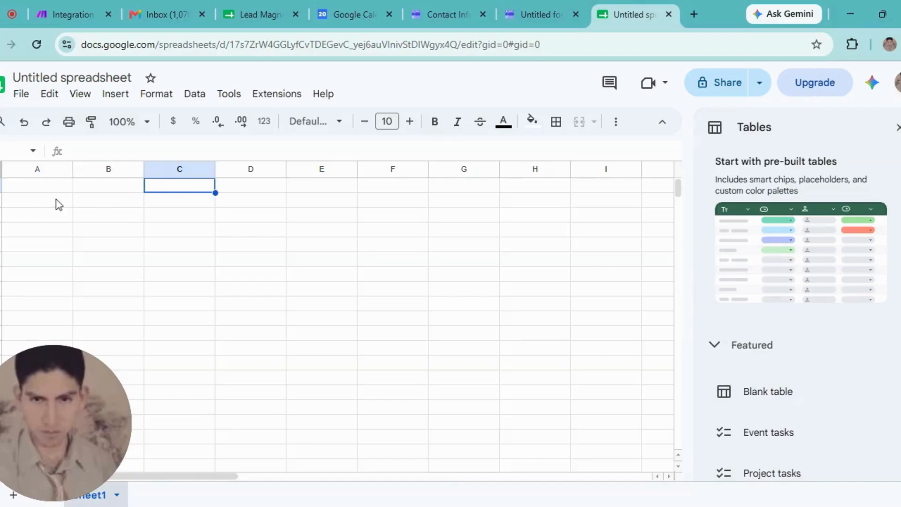
pyautogui.click(49, 190)
pyautogui.click(87, 188)
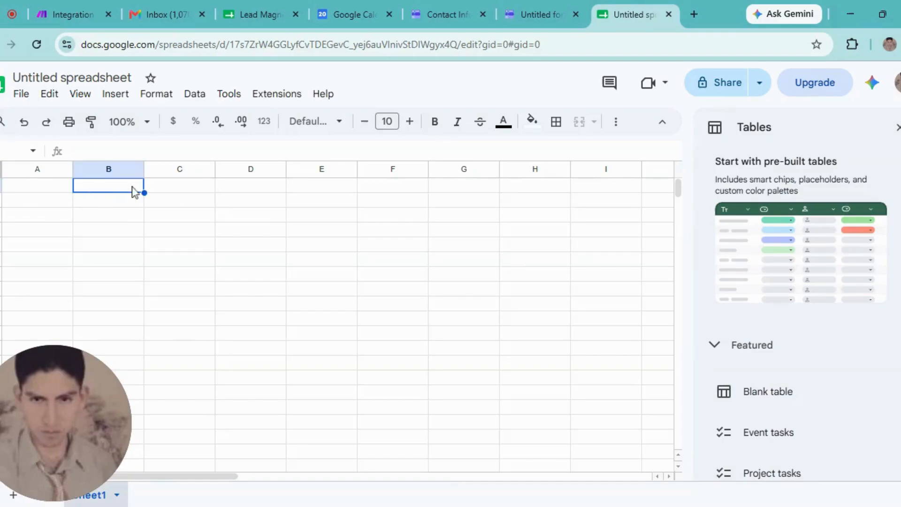
pyautogui.click(166, 188)
pyautogui.click(247, 190)
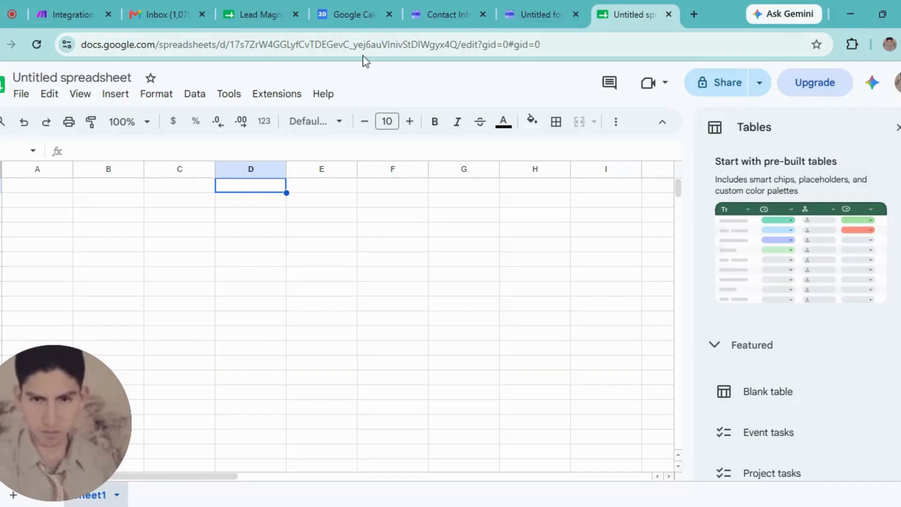
# - Check the Lead Magnet sheet, close the Untitled spreadsheet and form tabs, and return to Make
pyautogui.click(261, 13)
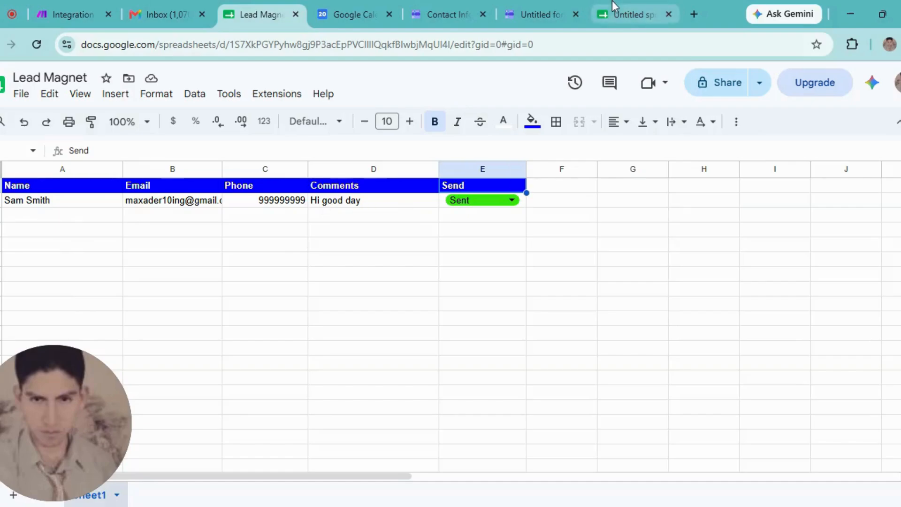
pyautogui.click(667, 14)
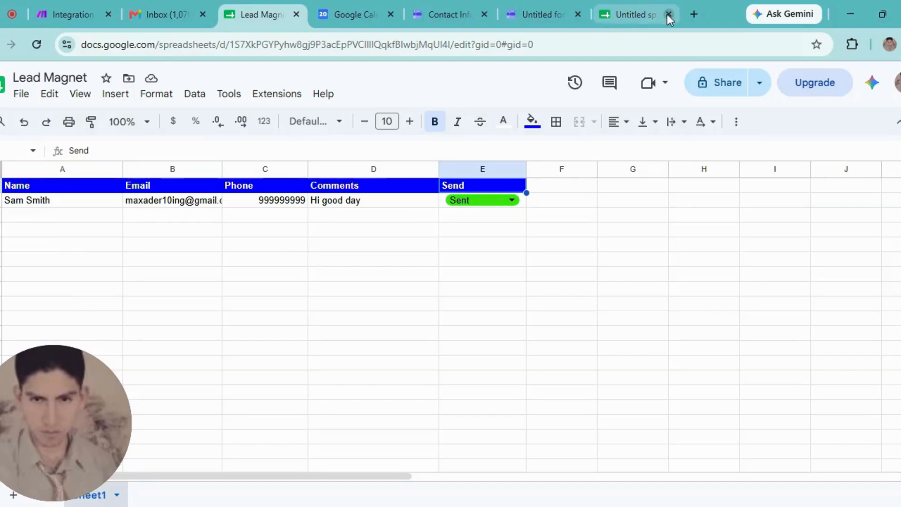
pyautogui.click(669, 13)
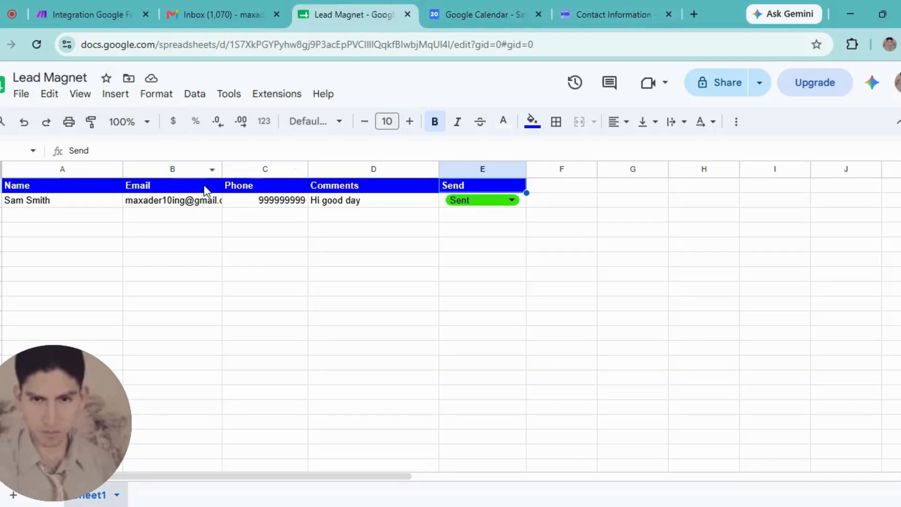
pyautogui.click(90, 14)
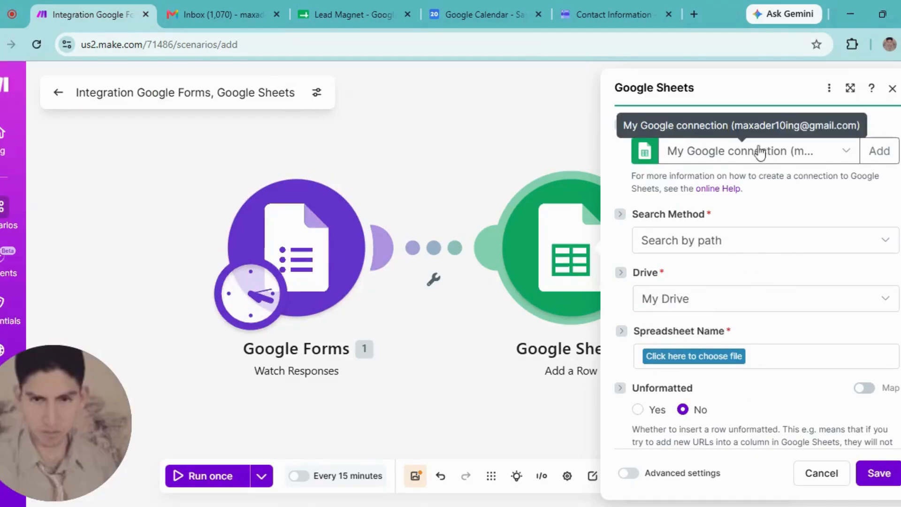
# - Keep the existing Google connection and target Sheet1 of the Lead Magnet spreadsheet
pyautogui.click(726, 159)
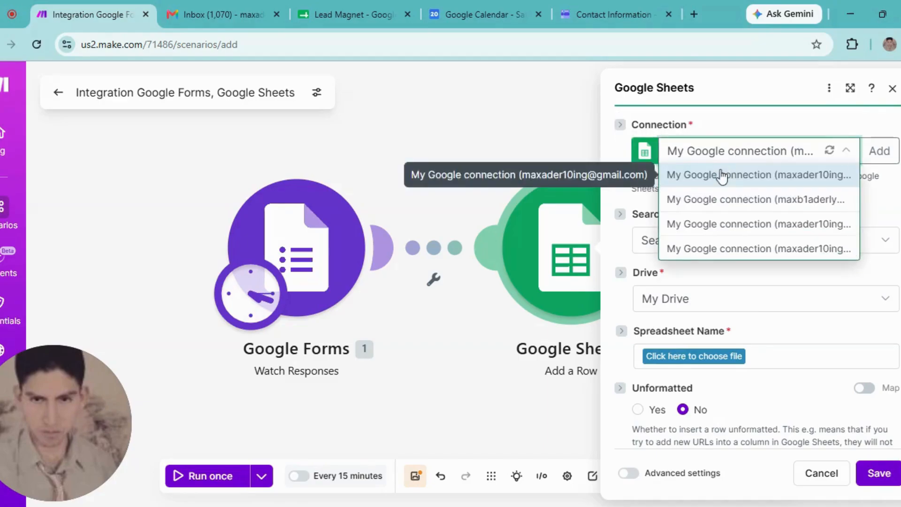
pyautogui.click(728, 152)
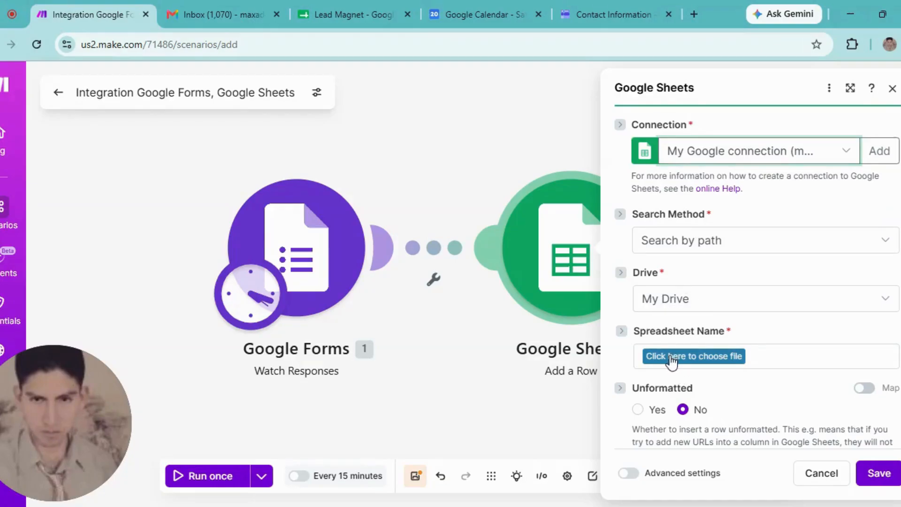
pyautogui.click(671, 360)
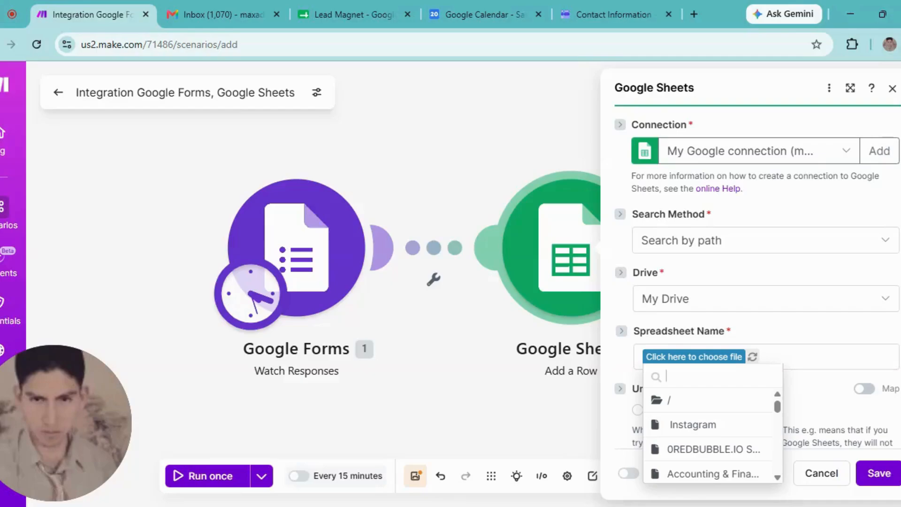
pyautogui.write('I')
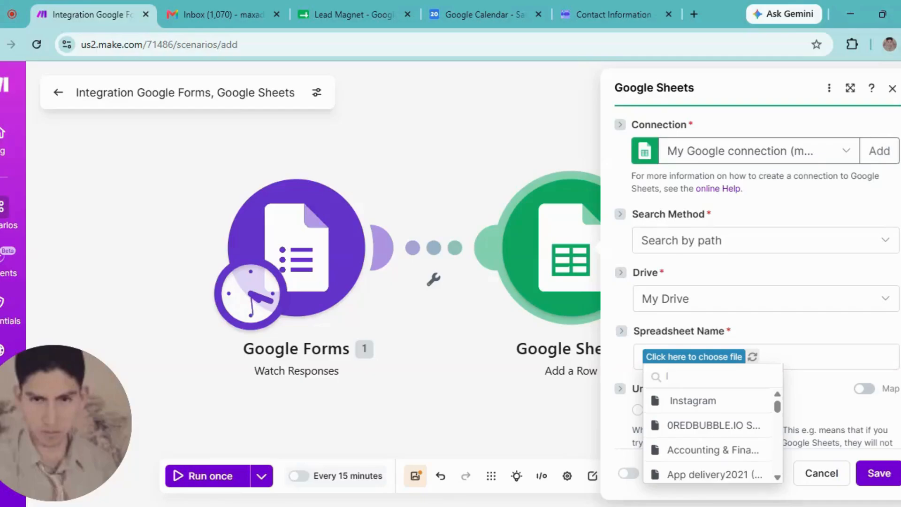
pyautogui.write('ead mag')
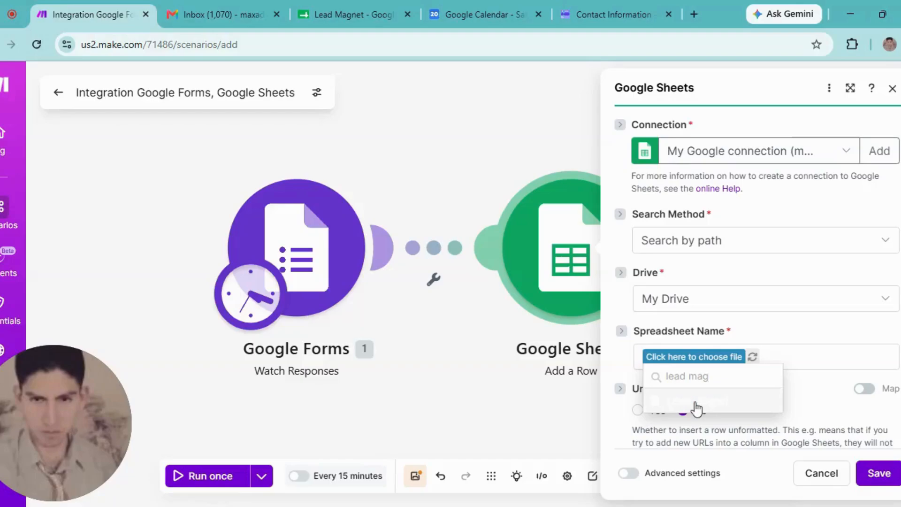
pyautogui.click(693, 402)
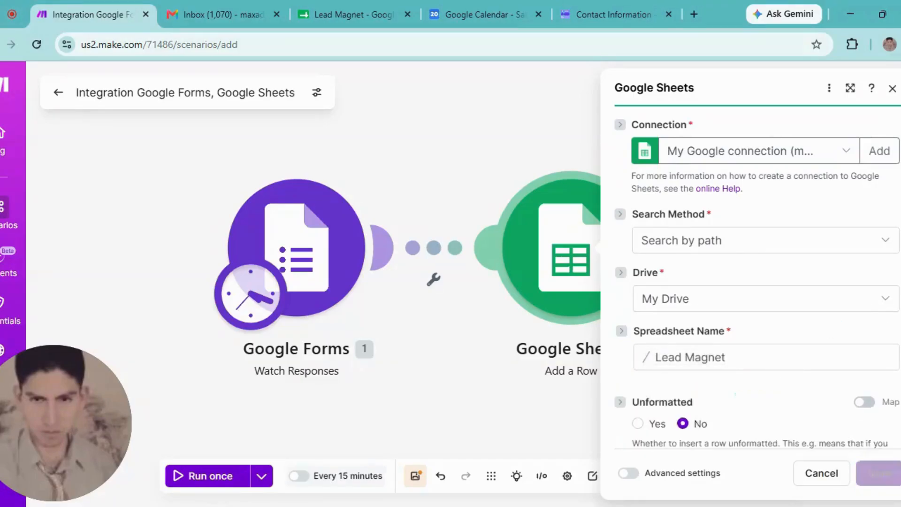
pyautogui.scroll(-2, 758, 277)
pyautogui.scroll(-1, 758, 277)
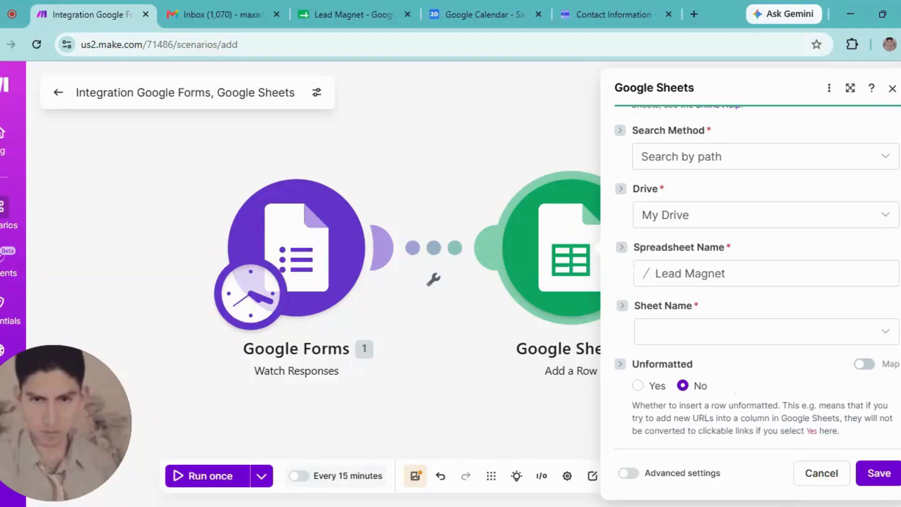
pyautogui.click(745, 336)
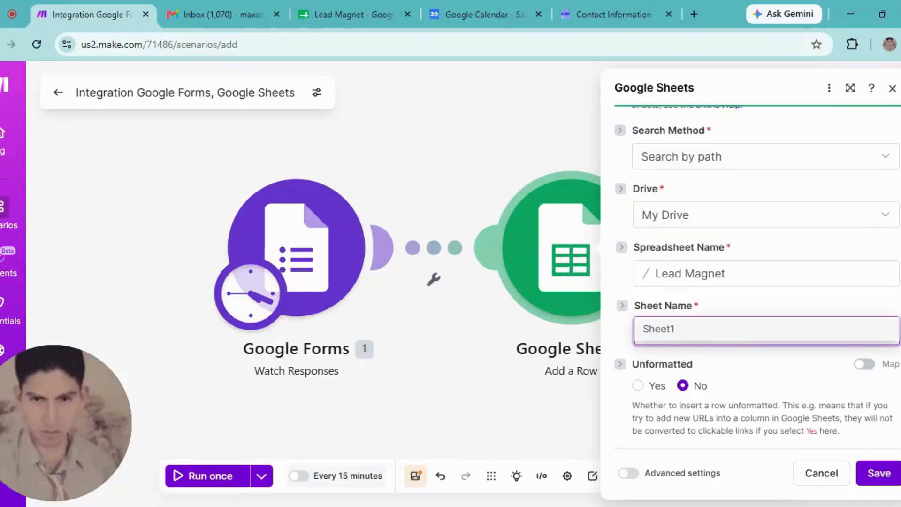
pyautogui.click(658, 336)
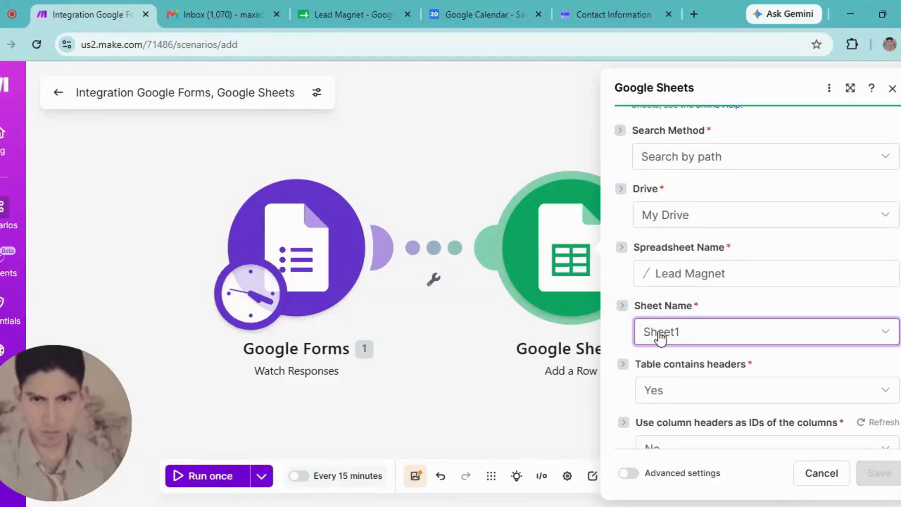
# - Open the Name (A) mapping panel, expand the Name answer, then close the module settings
pyautogui.scroll(-6, 758, 296)
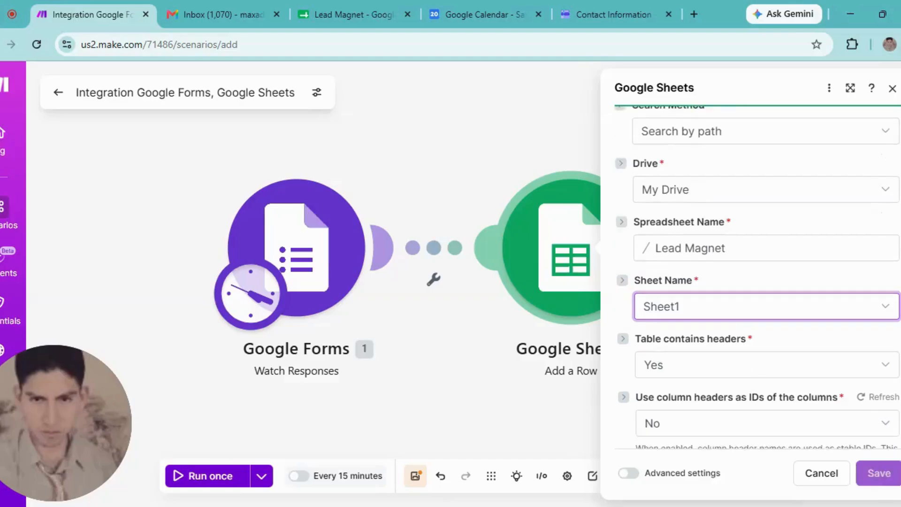
pyautogui.scroll(-4, 758, 277)
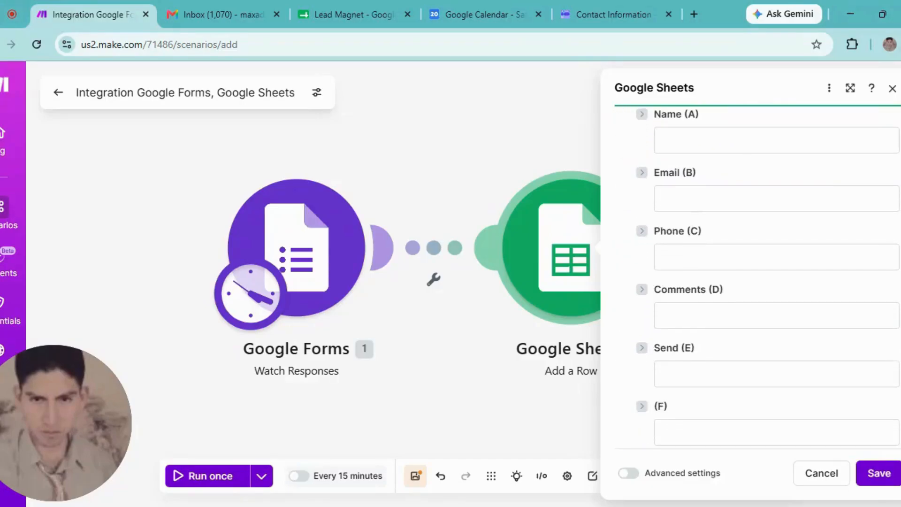
pyautogui.scroll(1, 758, 277)
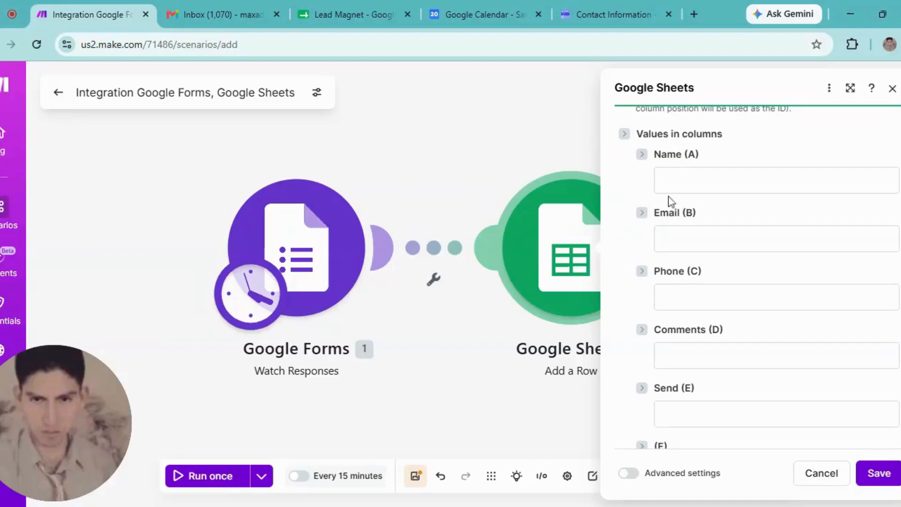
pyautogui.click(733, 181)
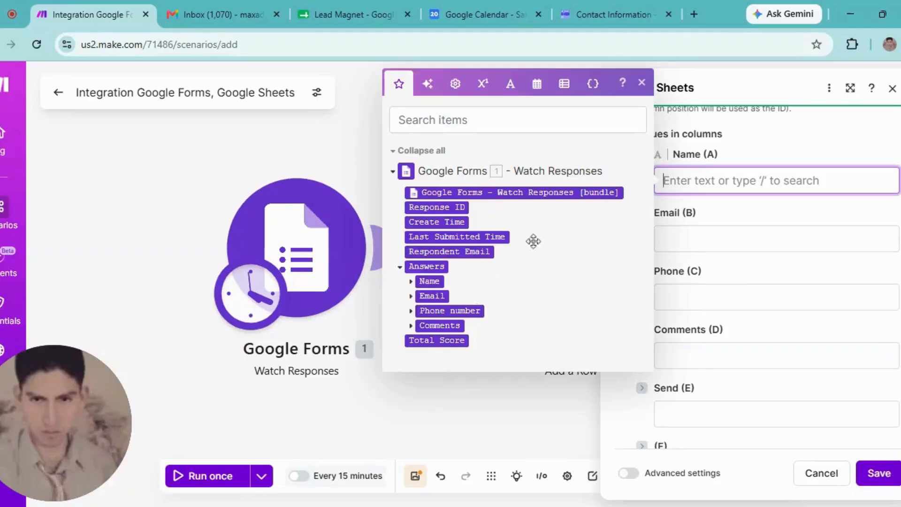
pyautogui.click(411, 282)
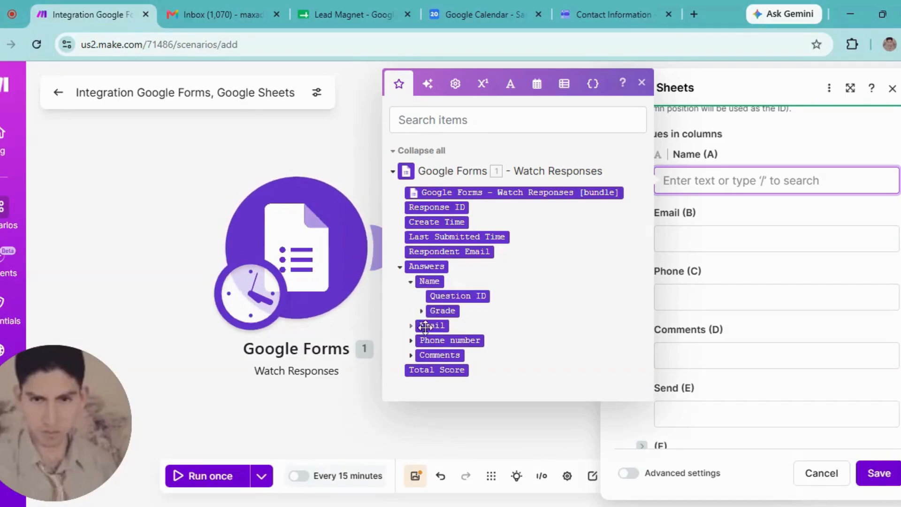
pyautogui.click(408, 423)
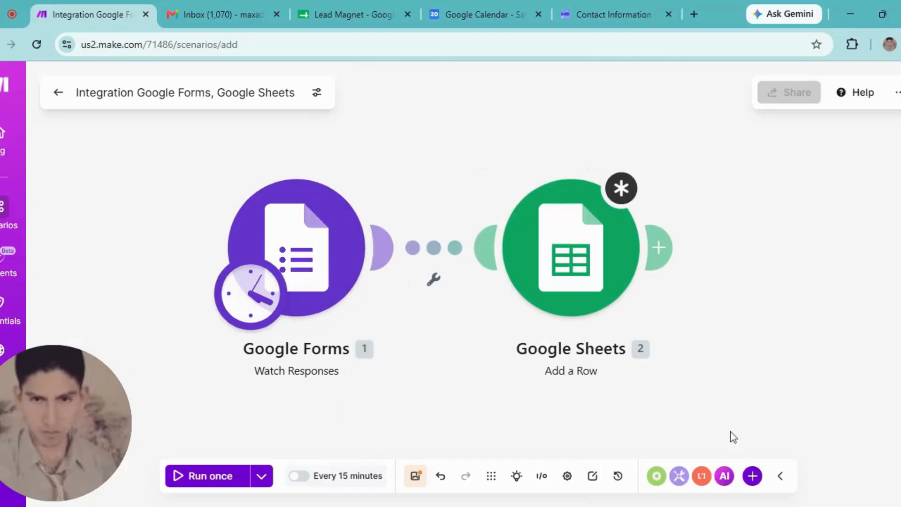
# - Save the scenario anyway and run the Google Forms trigger alone, which returns no new responses
pyautogui.click(310, 273)
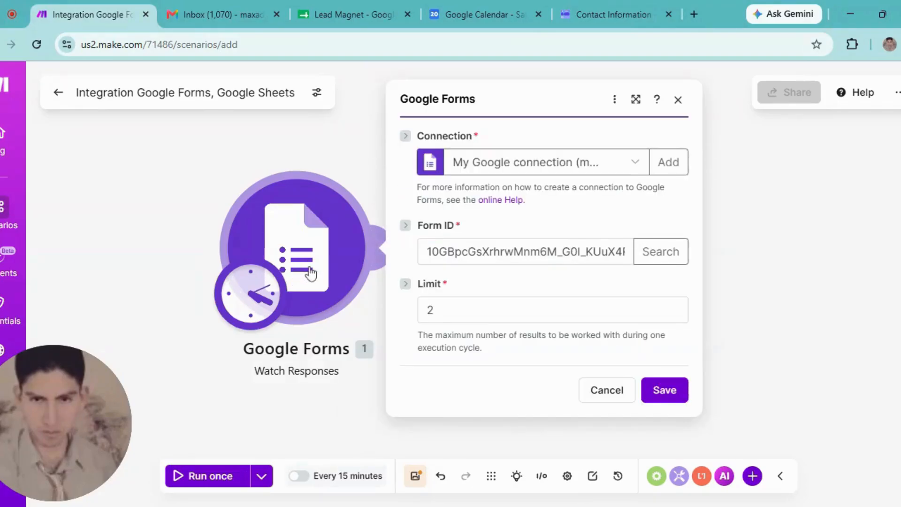
pyautogui.click(678, 99)
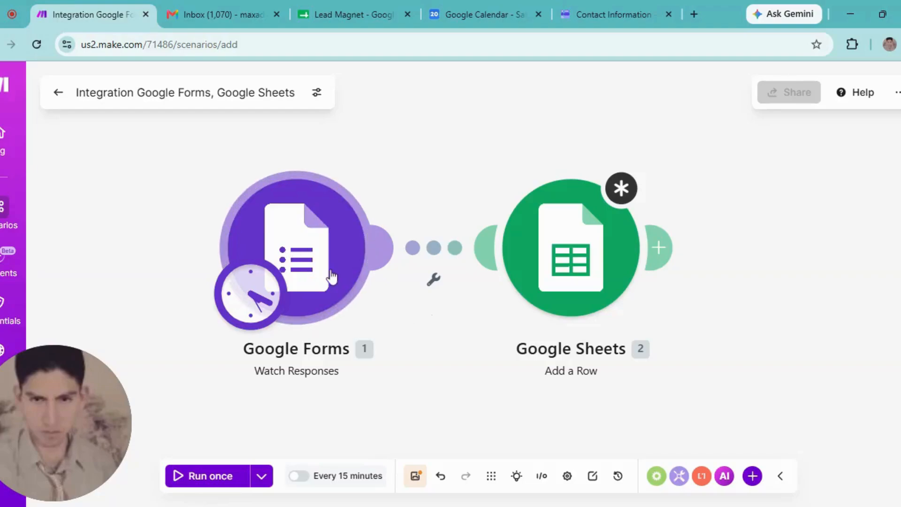
pyautogui.rightClick(312, 264)
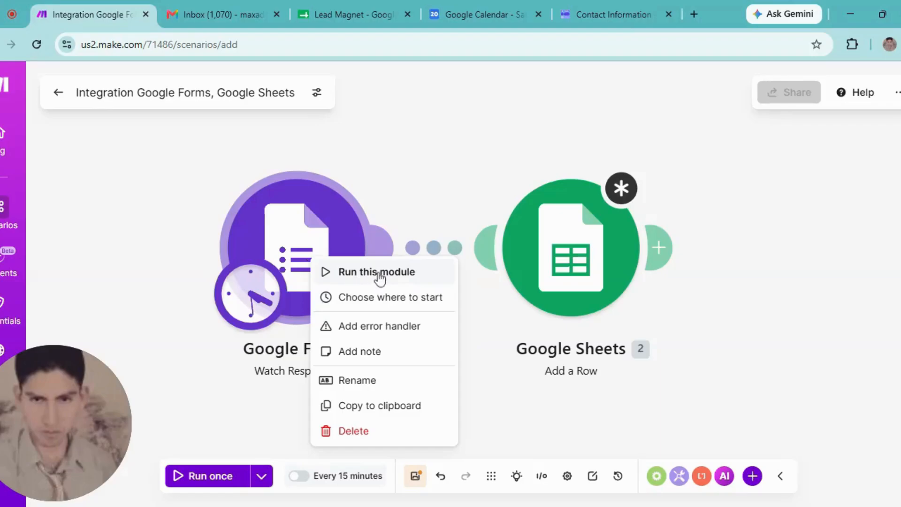
pyautogui.click(384, 277)
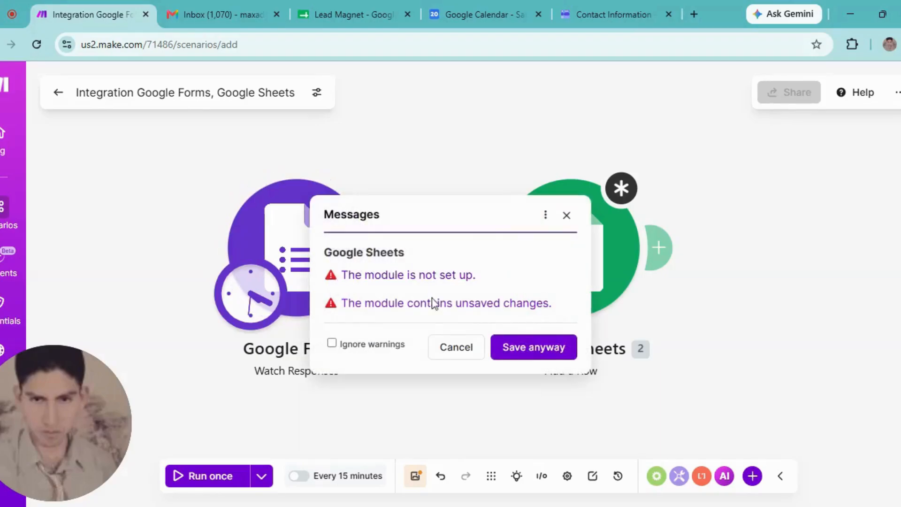
pyautogui.click(534, 349)
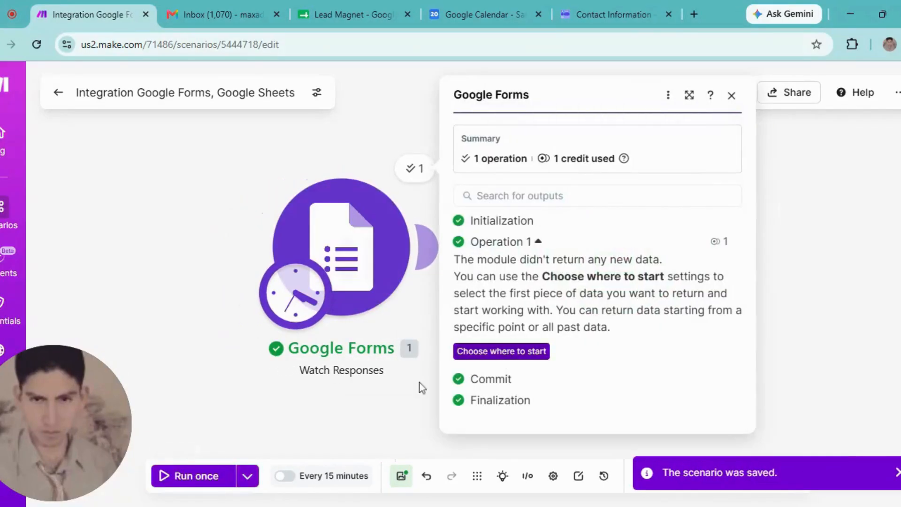
pyautogui.click(406, 384)
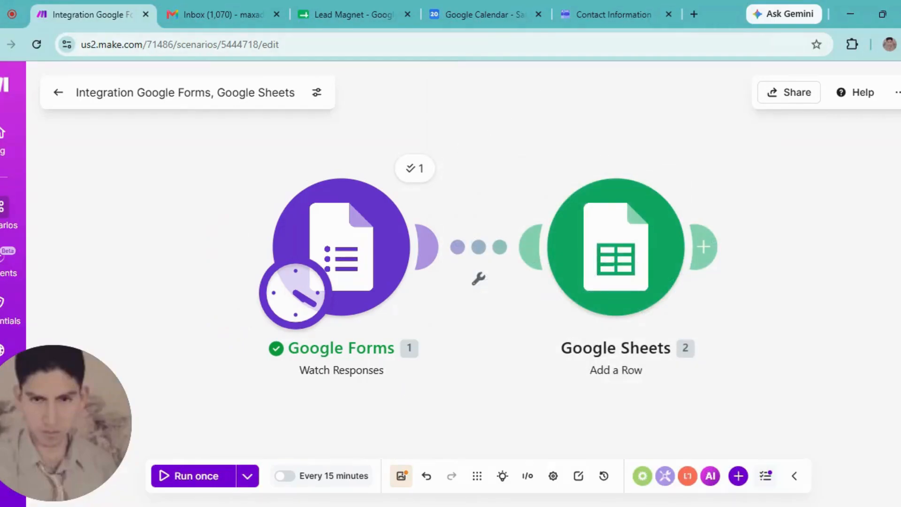
pyautogui.click(603, 4)
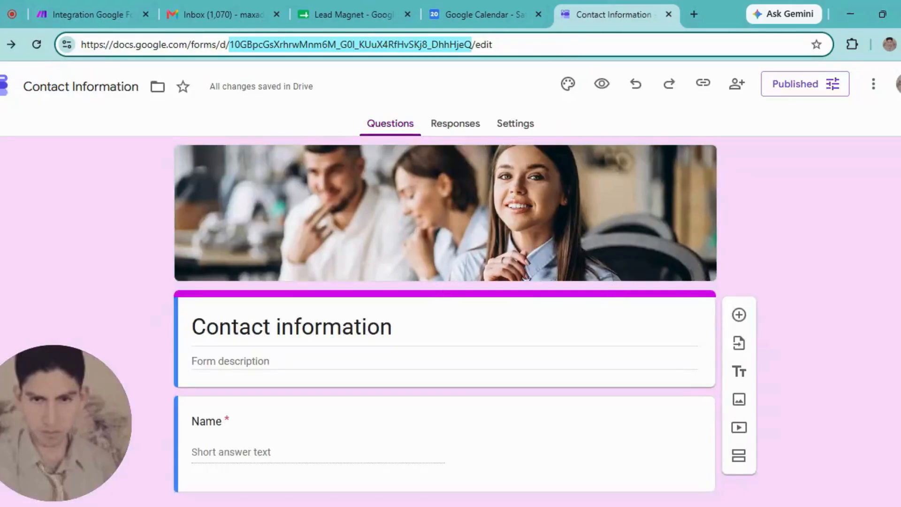
# - Copy the form's responder link and load the live Contact information form in a new tab
pyautogui.scroll(-1, 827, 147)
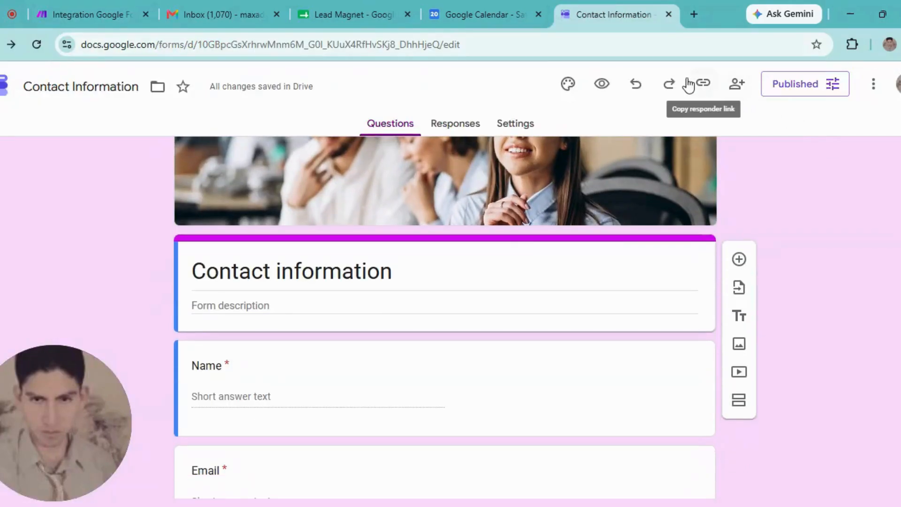
pyautogui.click(703, 84)
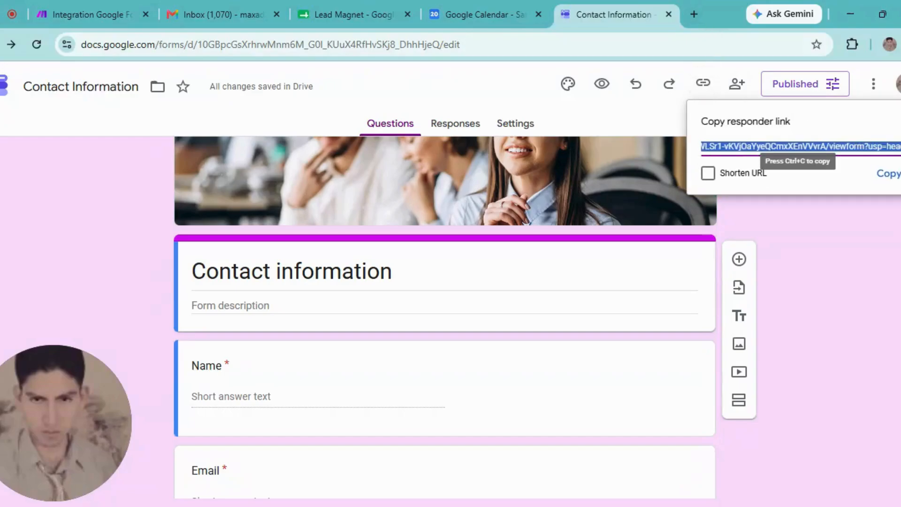
pyautogui.click(890, 175)
pyautogui.click(697, 19)
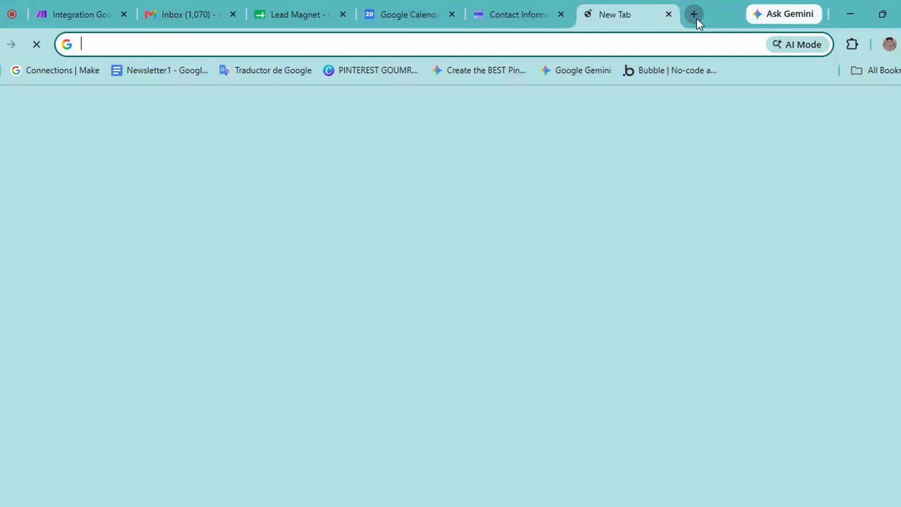
pyautogui.hotkey('ctrl', 'v')
pyautogui.press('Return')
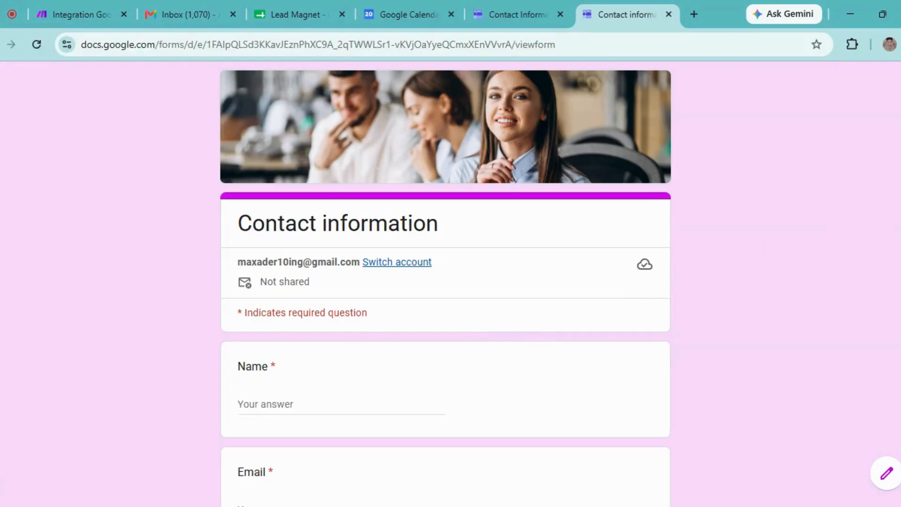
# - Fill in a test name, email address and phone number, then submit the form
pyautogui.scroll(-2, 539, 279)
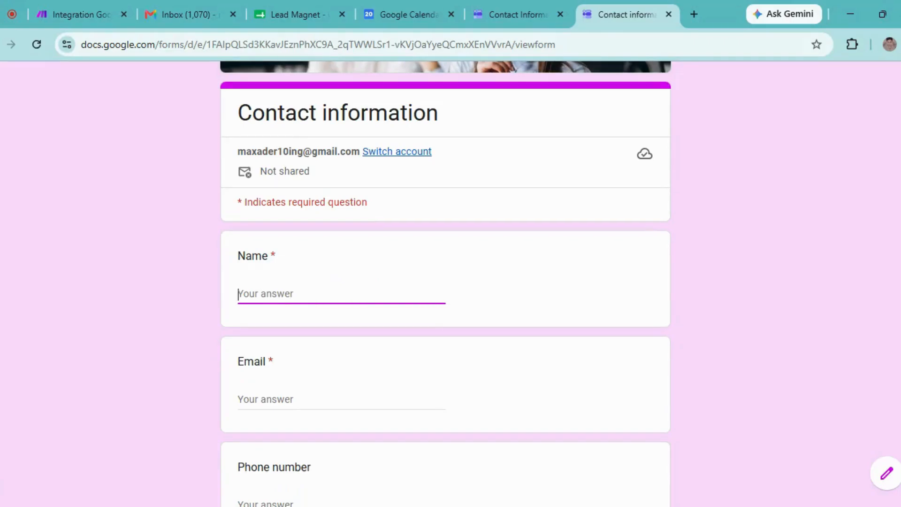
pyautogui.write('Tomas')
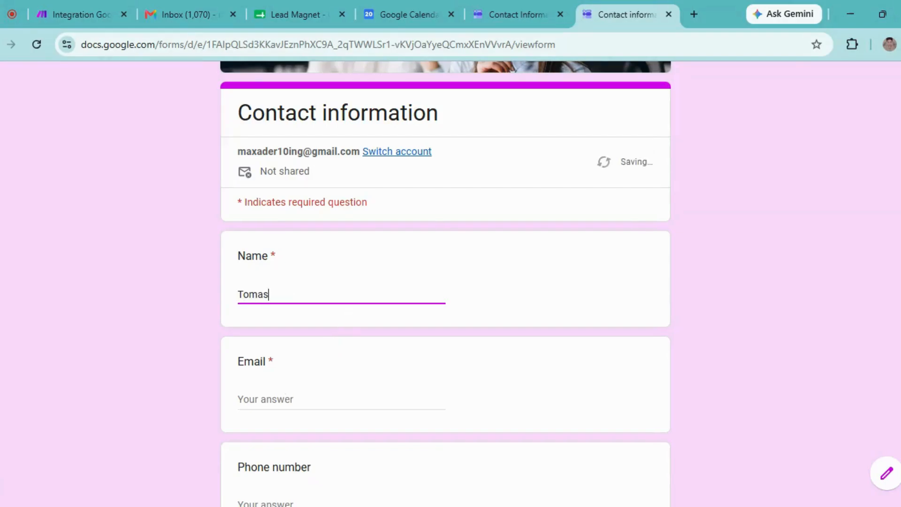
pyautogui.click(306, 399)
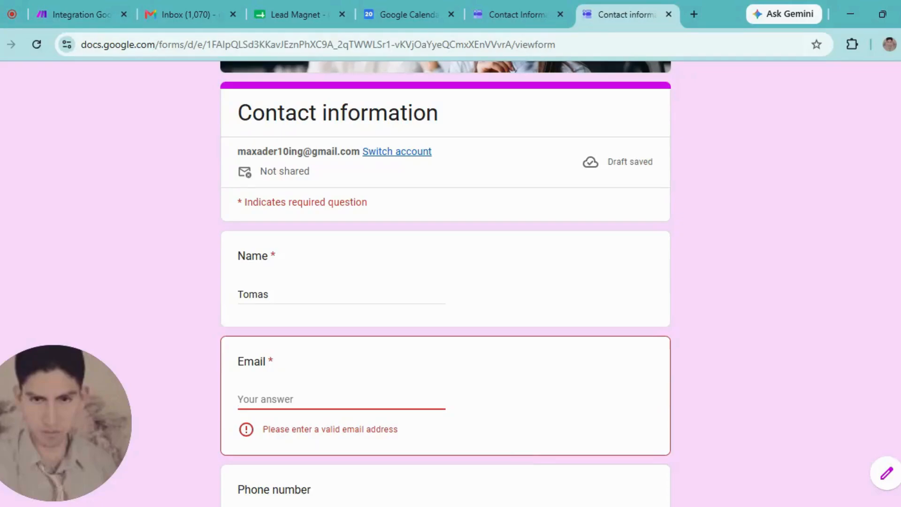
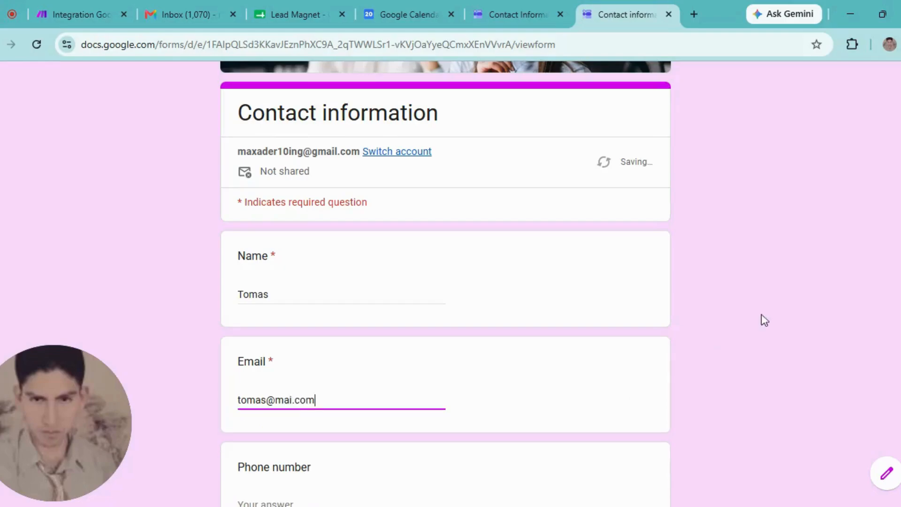
pyautogui.scroll(-4, 447, 314)
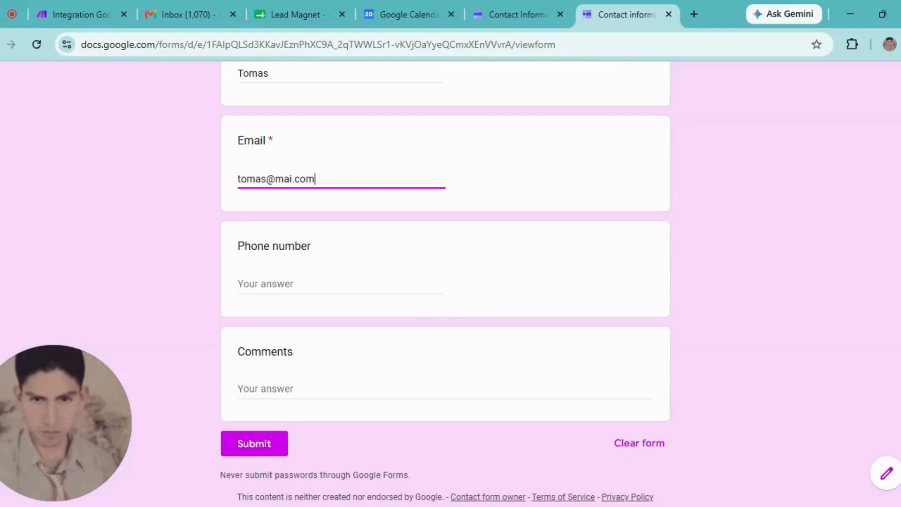
pyautogui.press('Tab')
pyautogui.write('45')
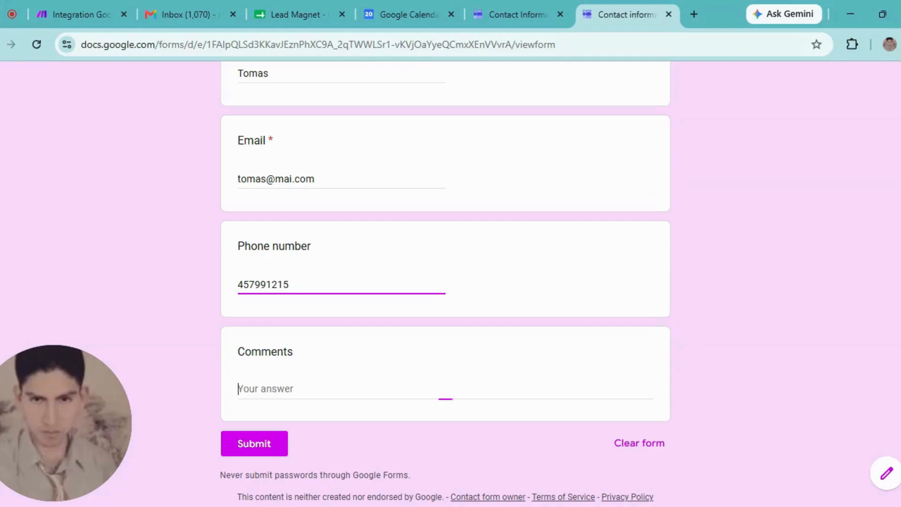
pyautogui.write('hi')
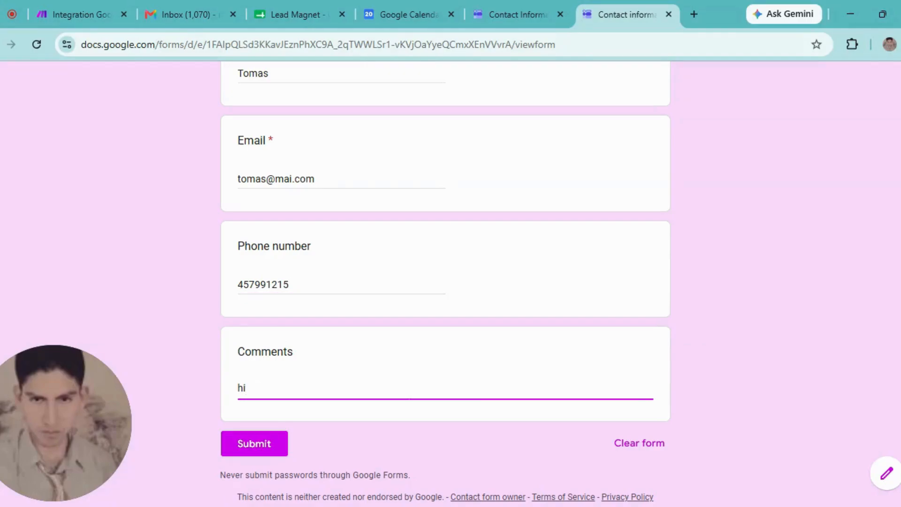
pyautogui.click(261, 450)
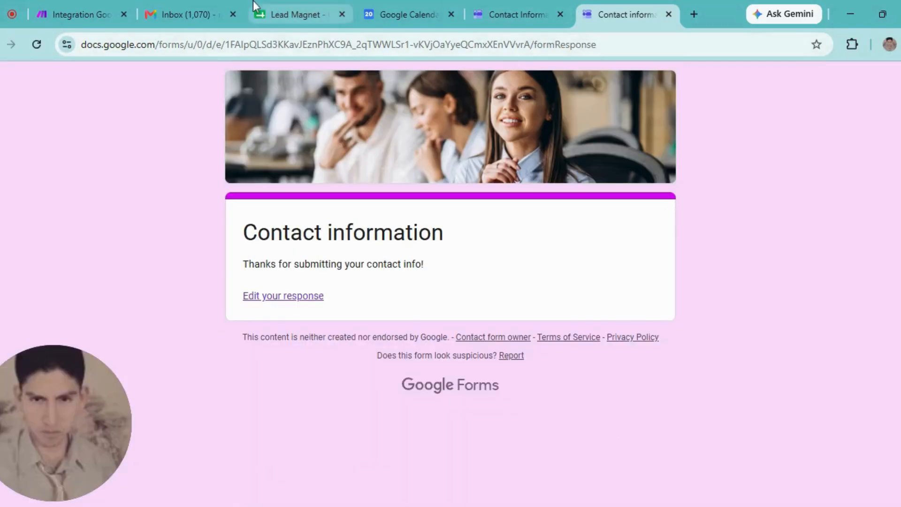
pyautogui.click(76, 8)
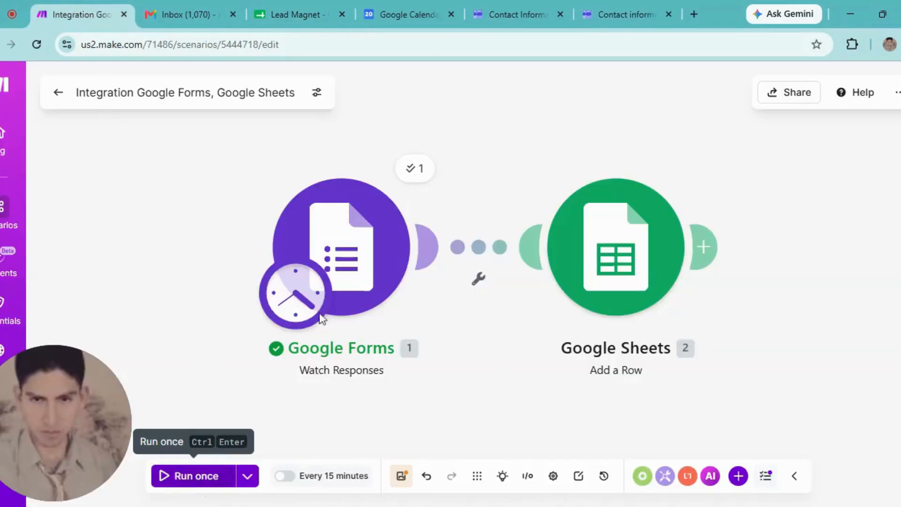
# - Run the Google Forms module alone and check the captured Name, Email, Phone number and Comments answers
pyautogui.rightClick(370, 226)
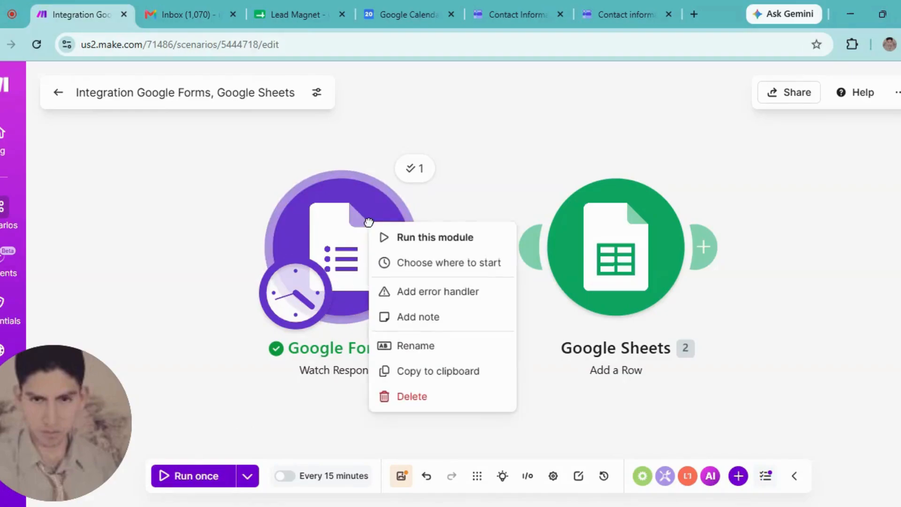
pyautogui.click(433, 243)
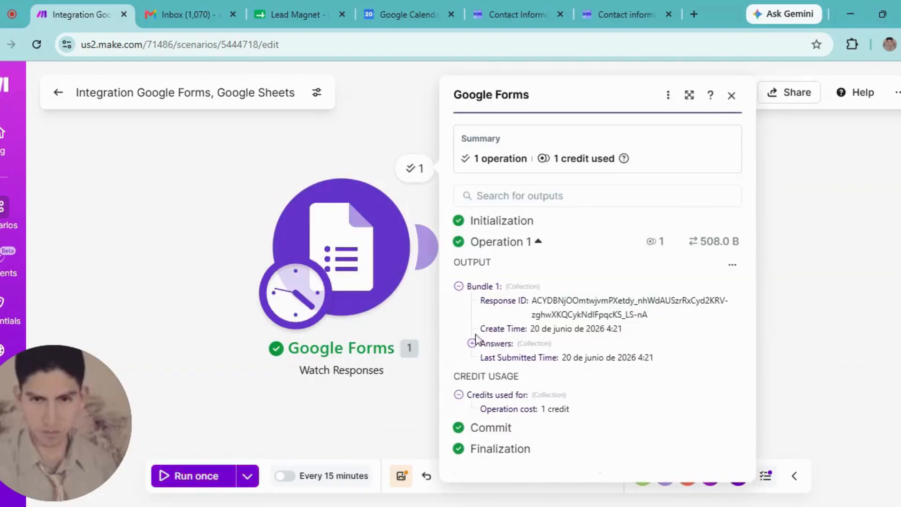
pyautogui.click(473, 343)
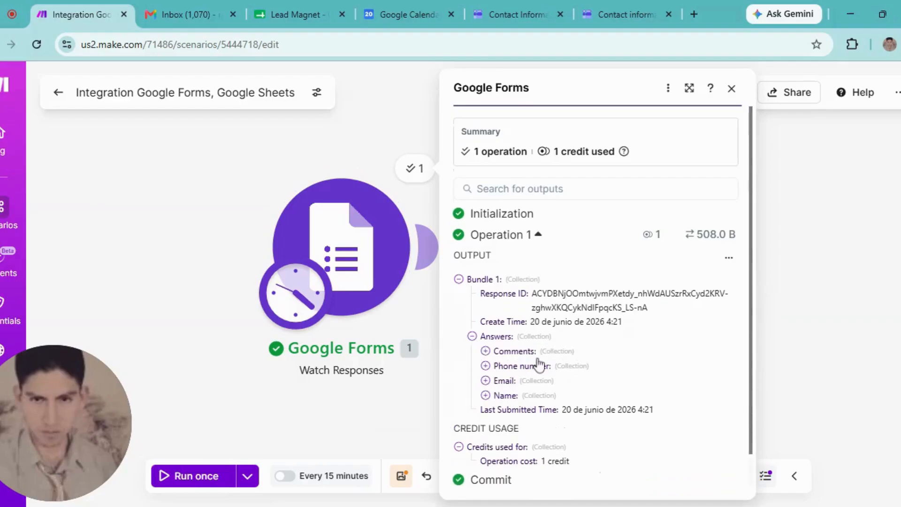
pyautogui.click(408, 412)
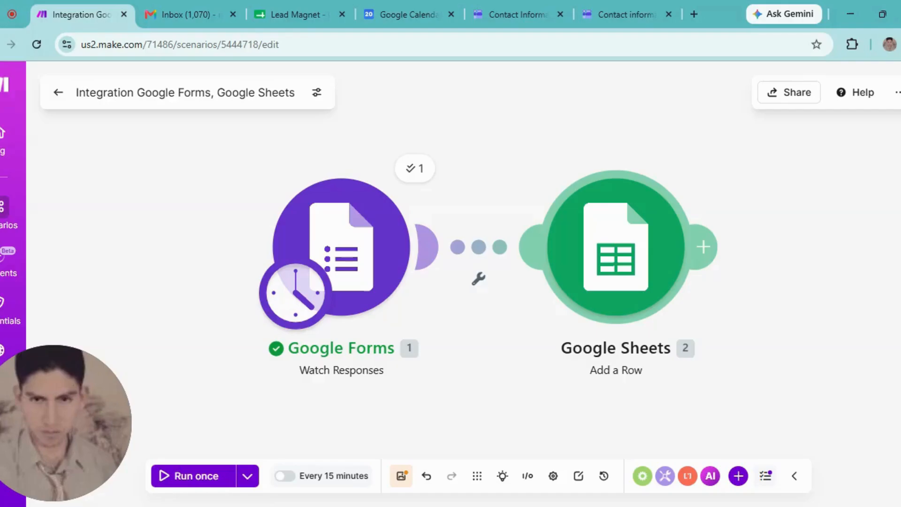
# - Reset Add a Row to Lead Magnet's Sheet1, revealing the Name, Email, Phone, Comments and Send fields
pyautogui.click(612, 256)
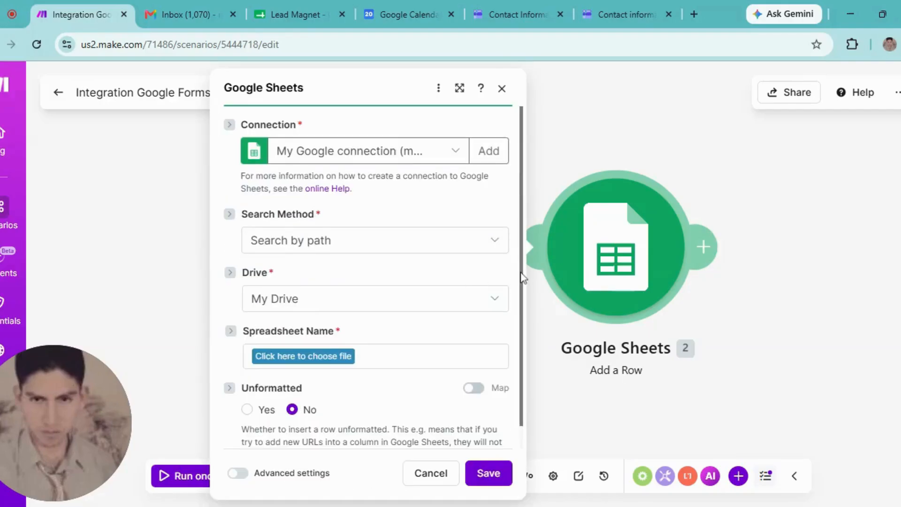
pyautogui.scroll(-1, 519, 325)
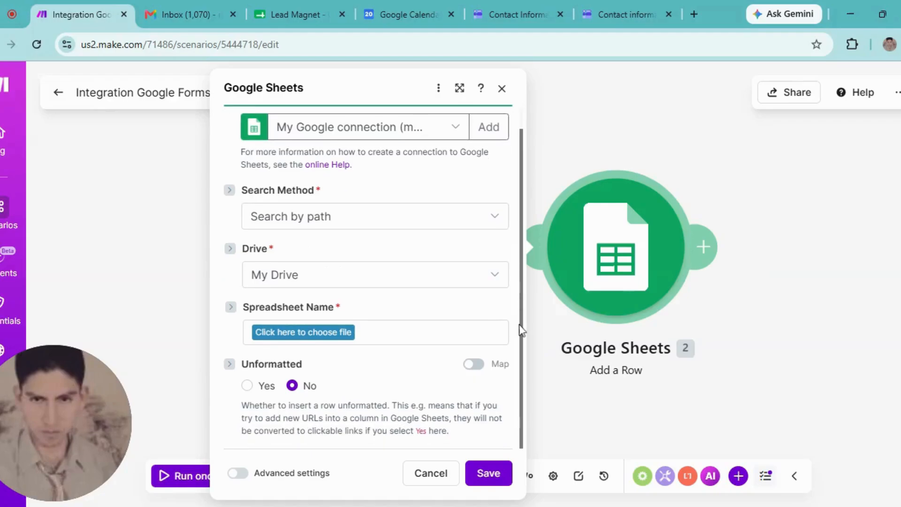
pyautogui.click(305, 334)
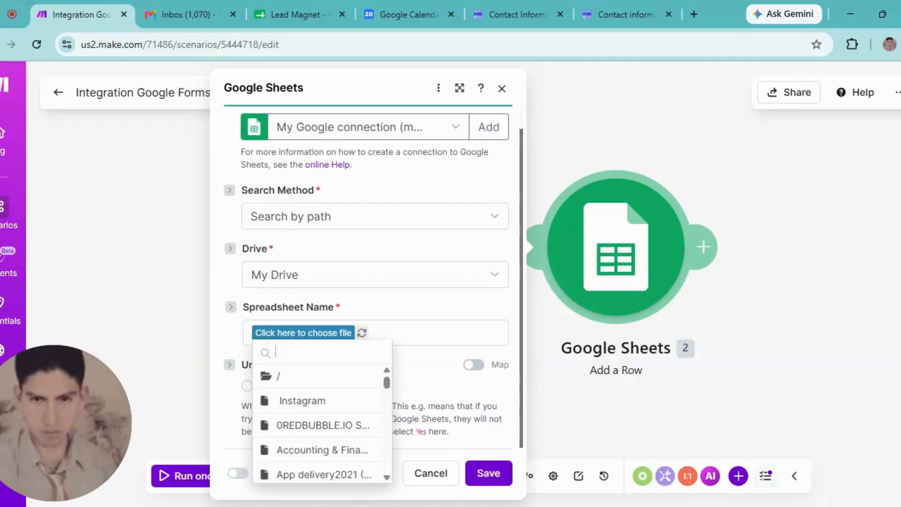
pyautogui.write('lead')
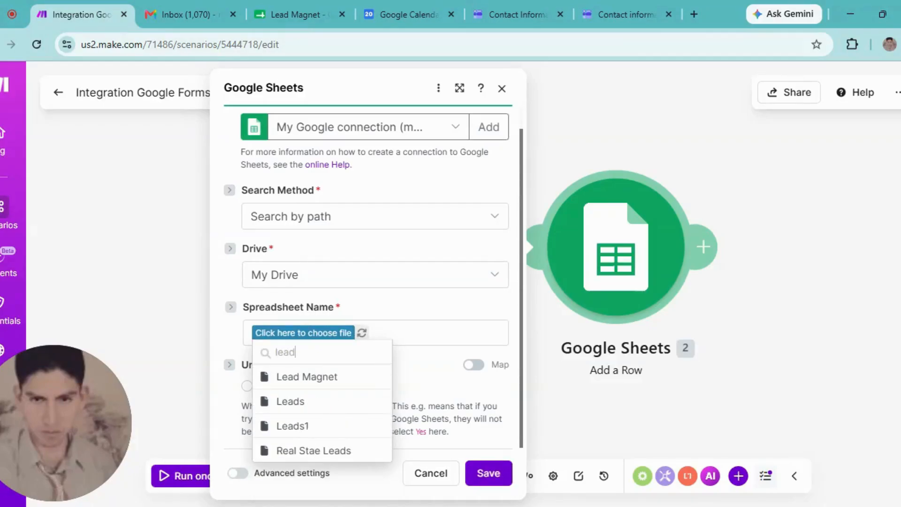
pyautogui.click(297, 378)
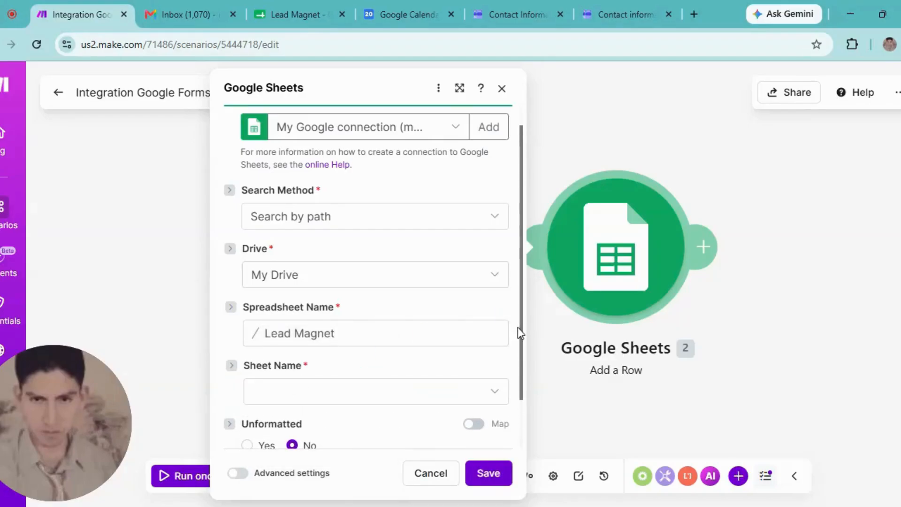
pyautogui.click(410, 400)
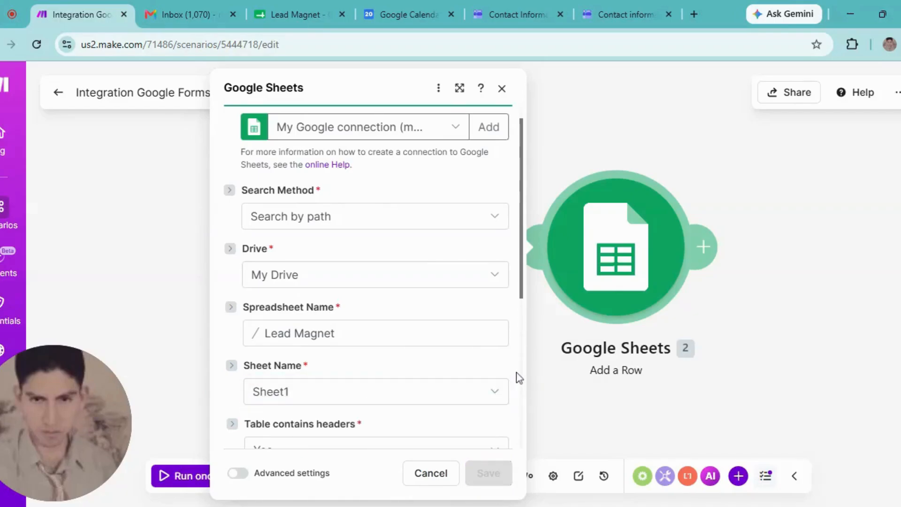
pyautogui.scroll(-6, 519, 378)
pyautogui.scroll(-1, 519, 378)
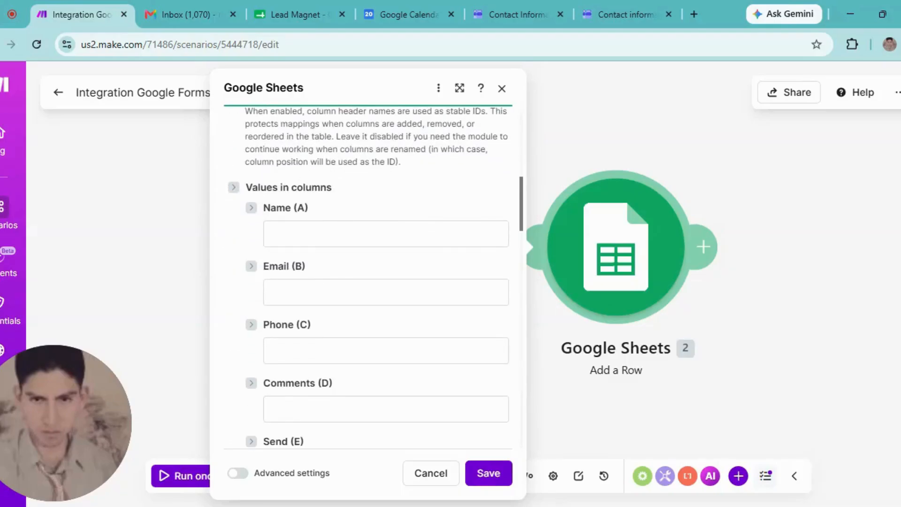
# - Map the Name and Email answer values into columns Name (A) and Email (B)
pyautogui.click(386, 233)
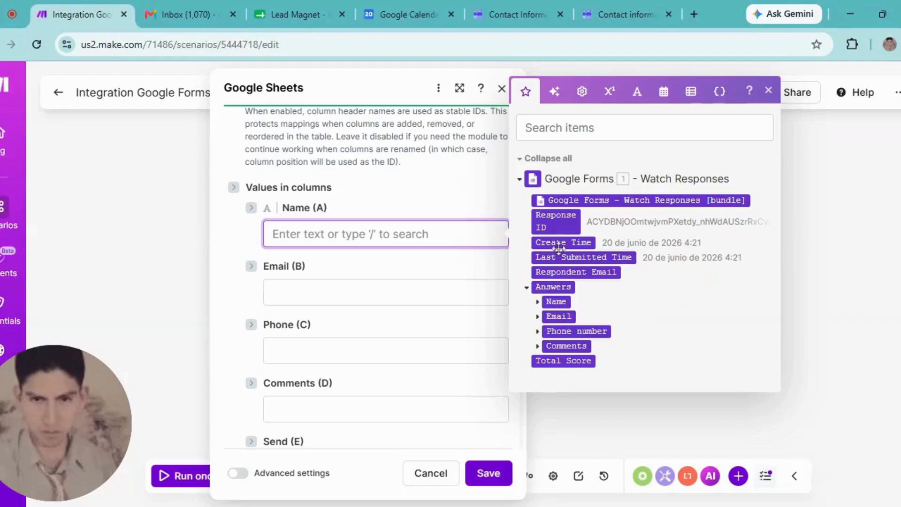
pyautogui.click(538, 302)
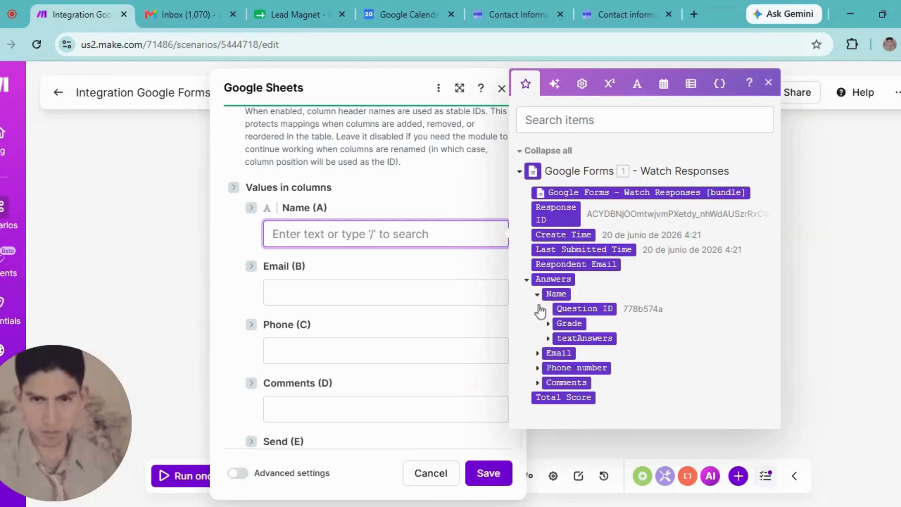
pyautogui.click(549, 339)
pyautogui.click(558, 355)
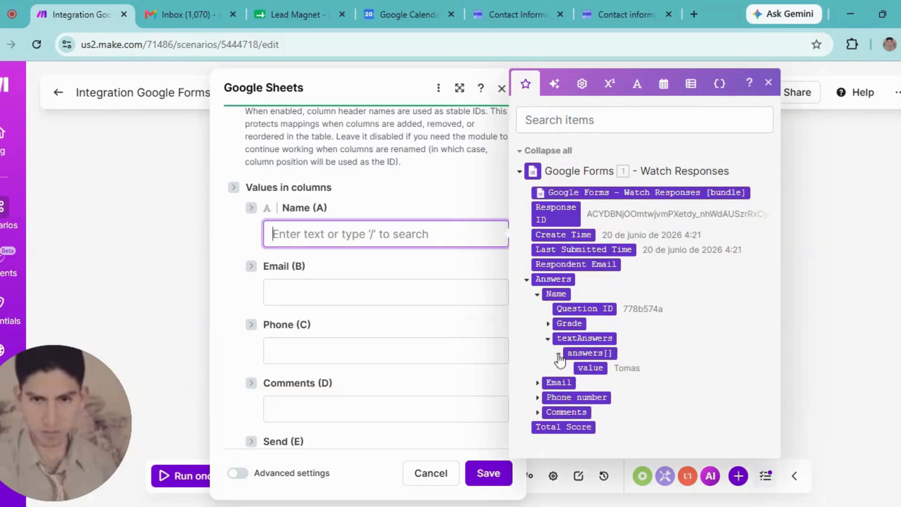
pyautogui.click(596, 369)
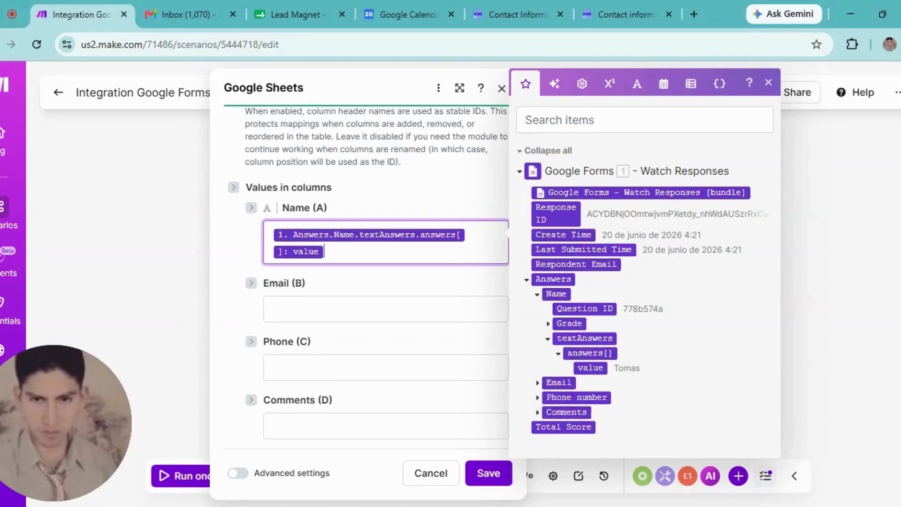
pyautogui.click(386, 310)
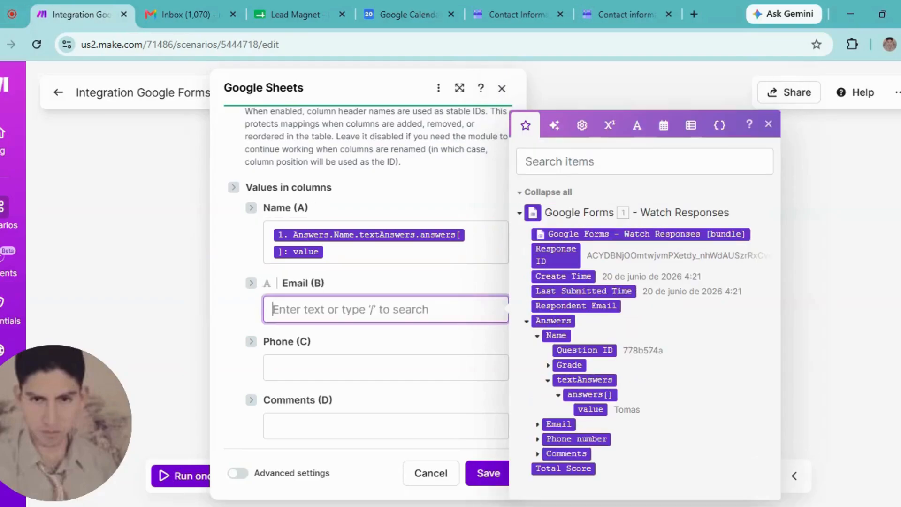
pyautogui.click(538, 424)
pyautogui.click(548, 427)
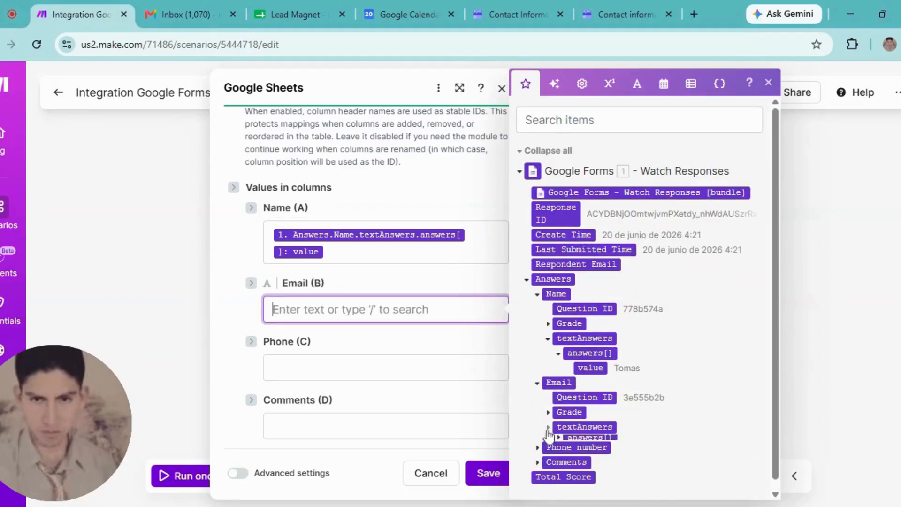
pyautogui.click(559, 443)
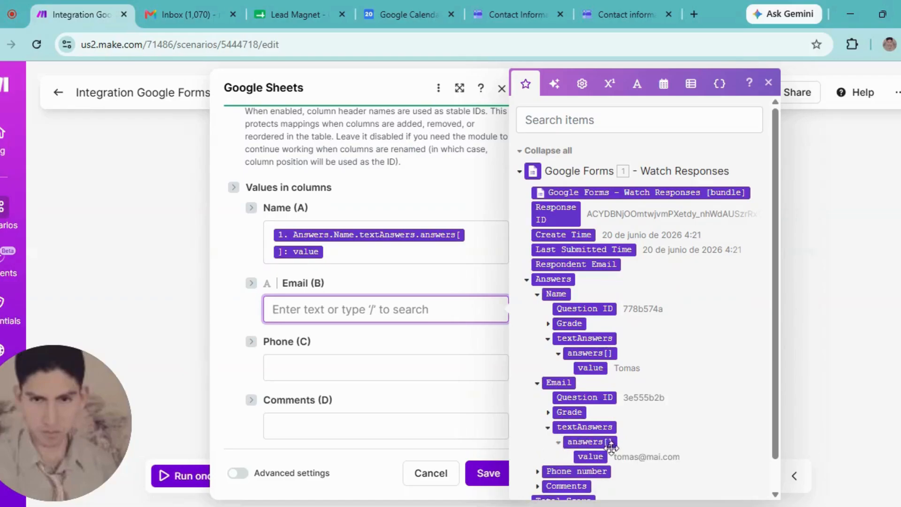
pyautogui.click(590, 456)
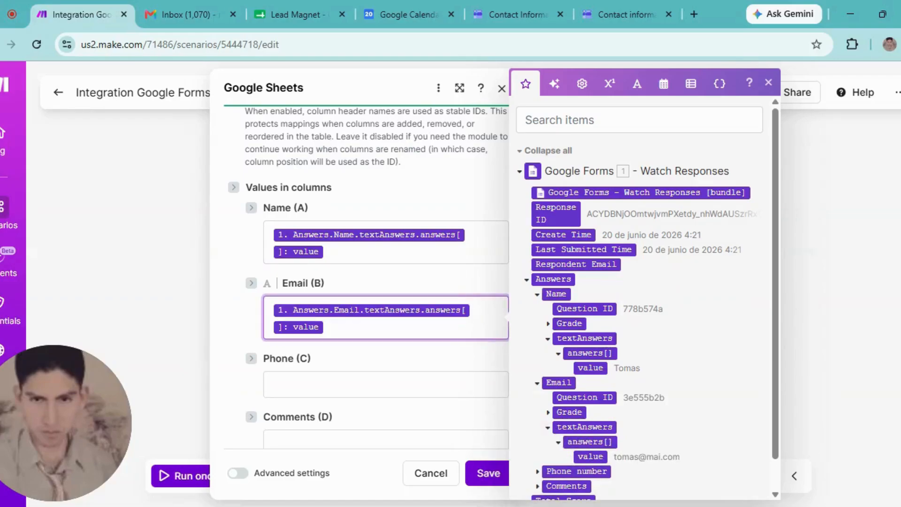
# - Map the Phone number answer value into the Phone (C) column
pyautogui.click(375, 384)
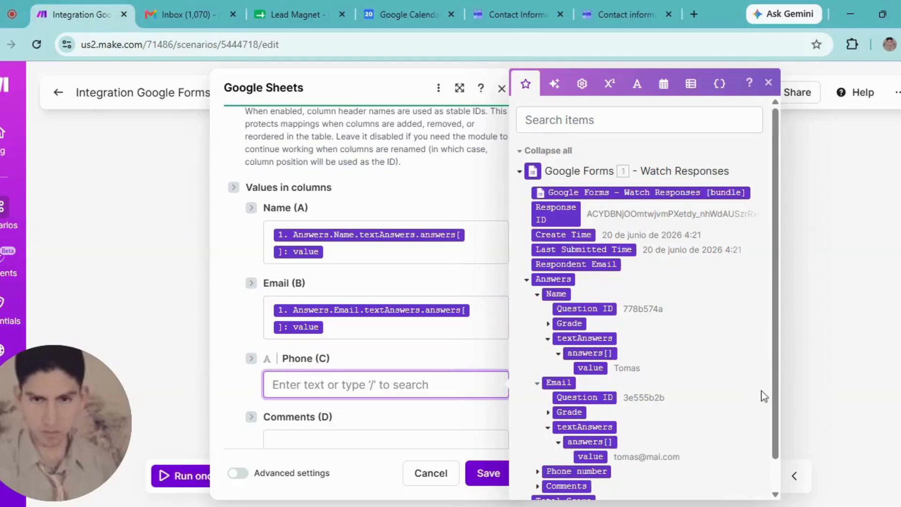
pyautogui.scroll(-1, 779, 396)
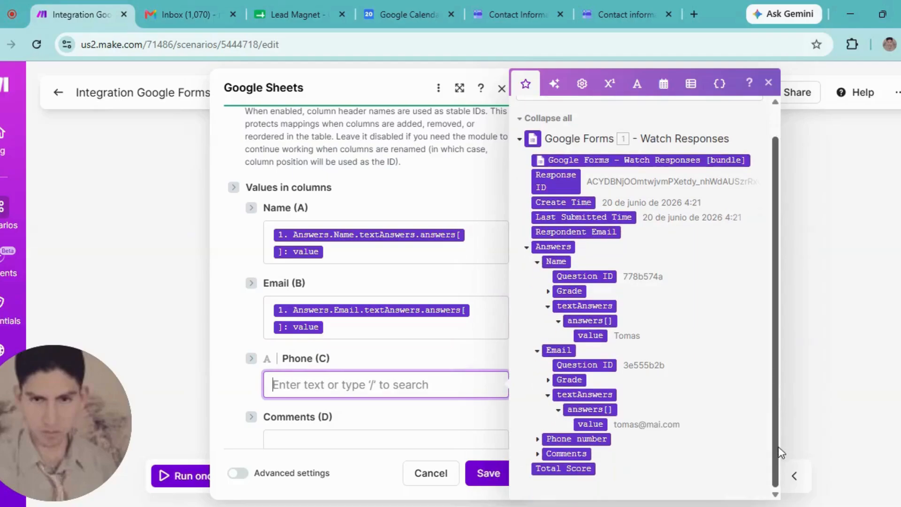
pyautogui.click(544, 442)
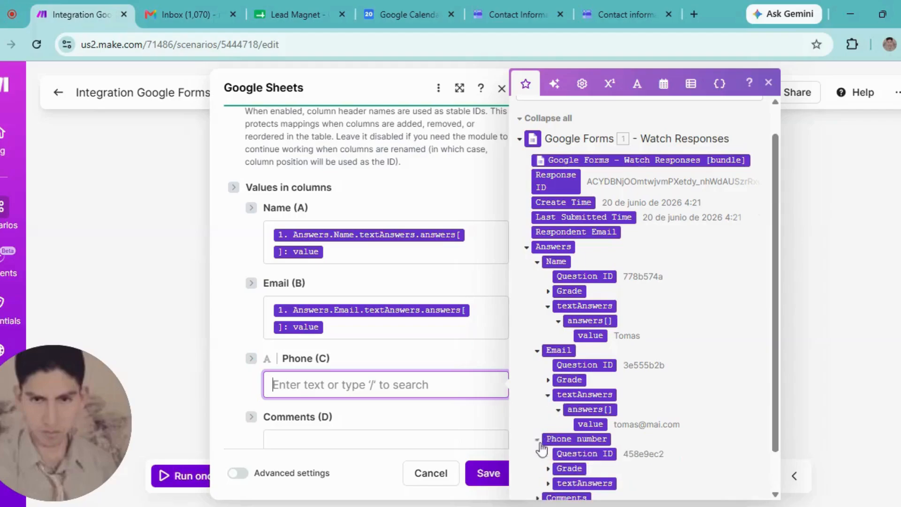
pyautogui.click(550, 484)
pyautogui.moveTo(774, 401); pyautogui.dragTo(776, 459)
pyautogui.click(587, 439)
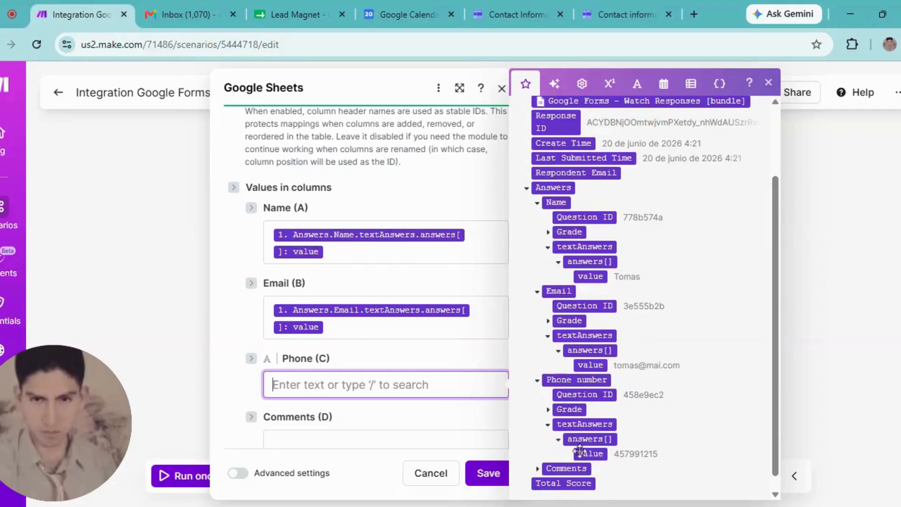
pyautogui.click(582, 453)
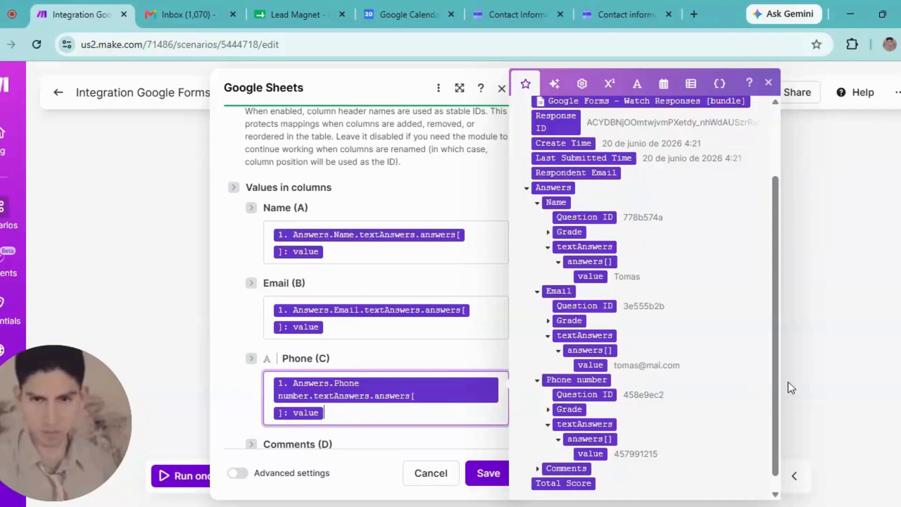
pyautogui.moveTo(774, 426); pyautogui.dragTo(773, 436)
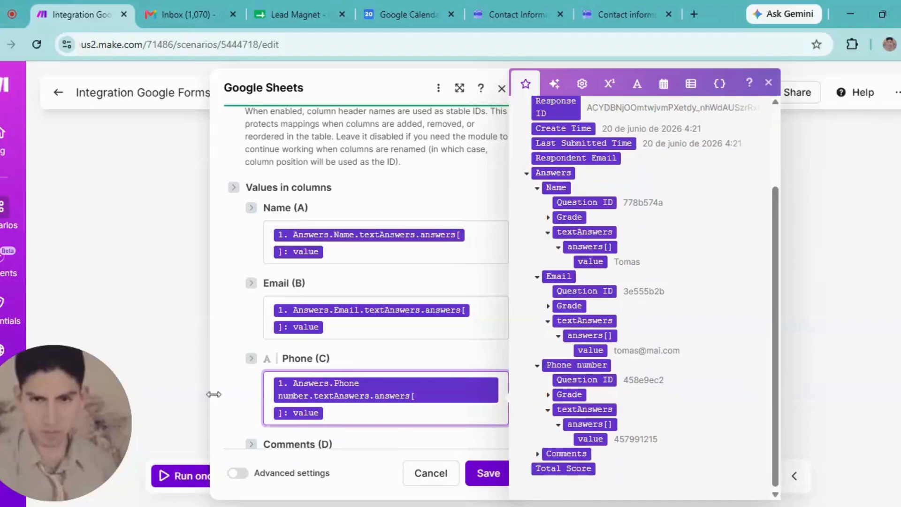
pyautogui.click(235, 409)
pyautogui.scroll(-4, 235, 408)
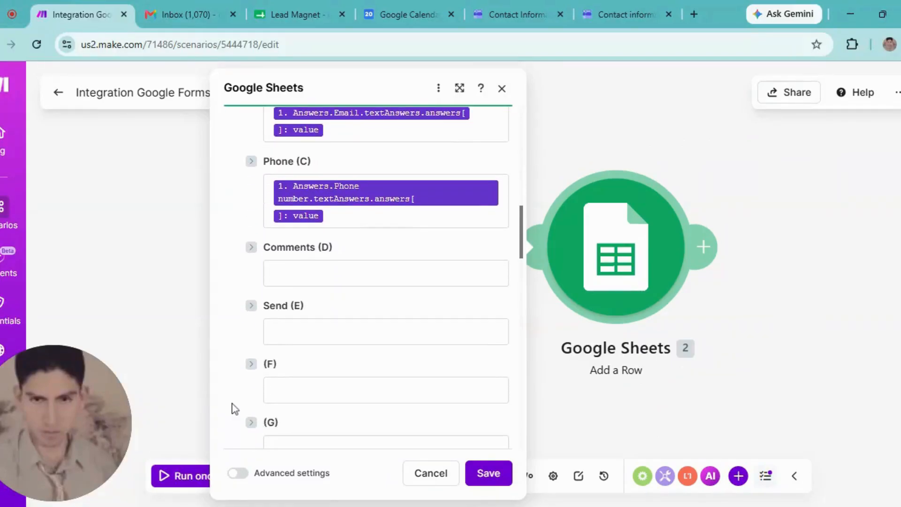
# - Map the Comments answer value into the Comments (D) column
pyautogui.click(356, 273)
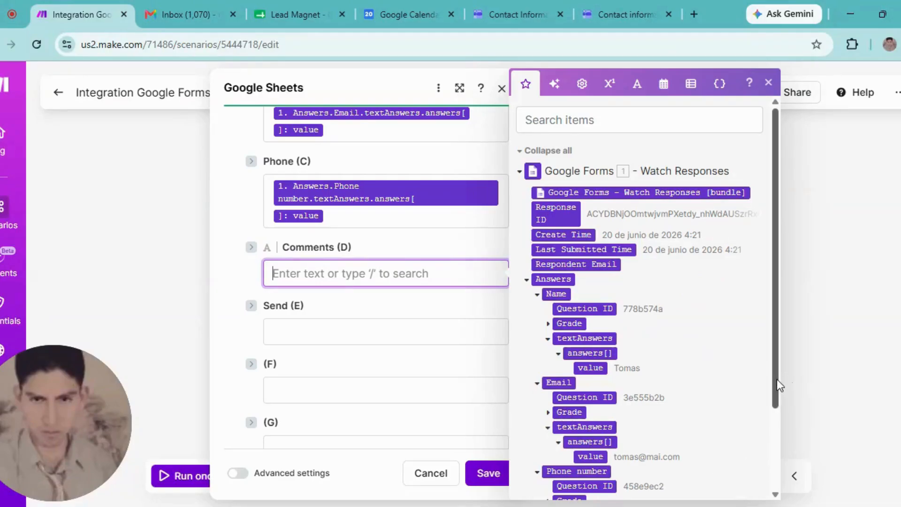
pyautogui.scroll(-2, 778, 386)
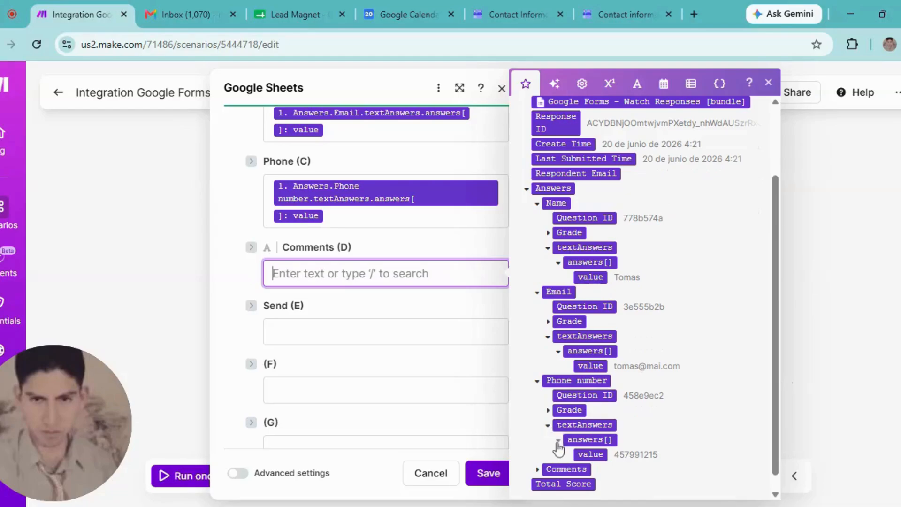
pyautogui.click(539, 469)
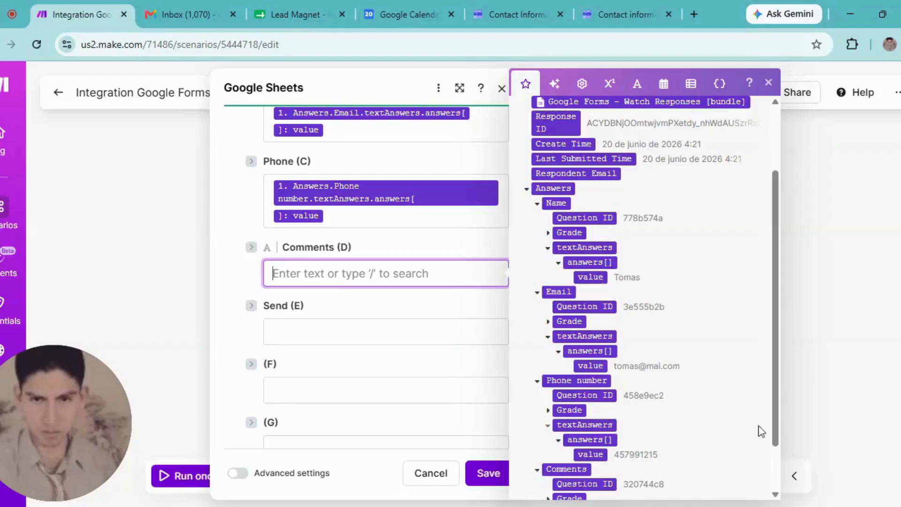
pyautogui.scroll(-2, 774, 423)
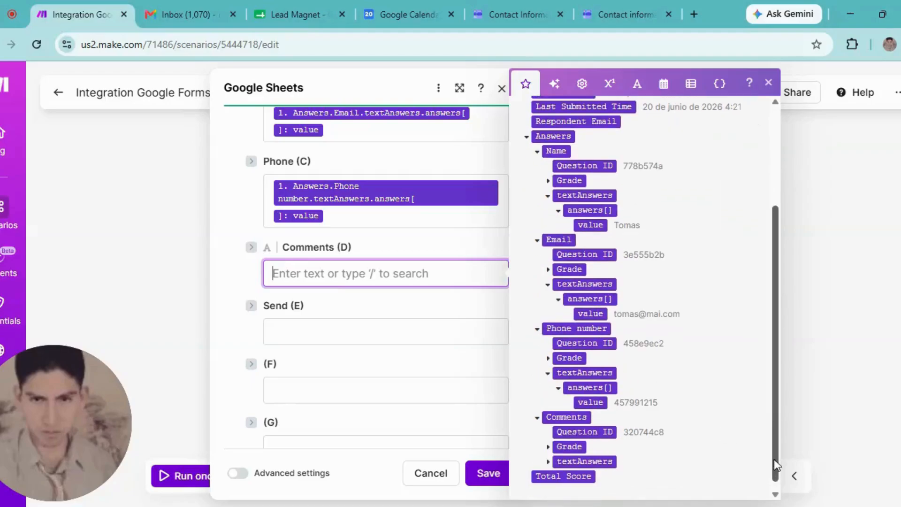
pyautogui.click(549, 463)
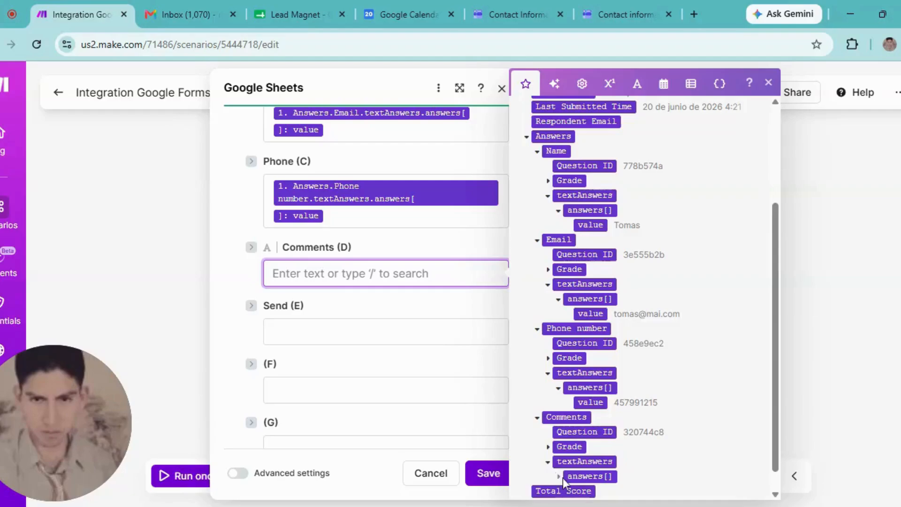
pyautogui.click(559, 477)
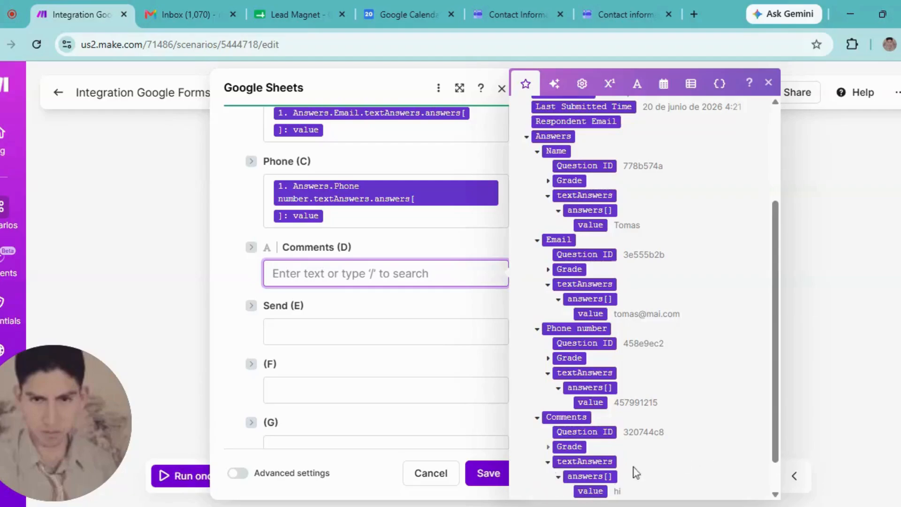
pyautogui.click(584, 492)
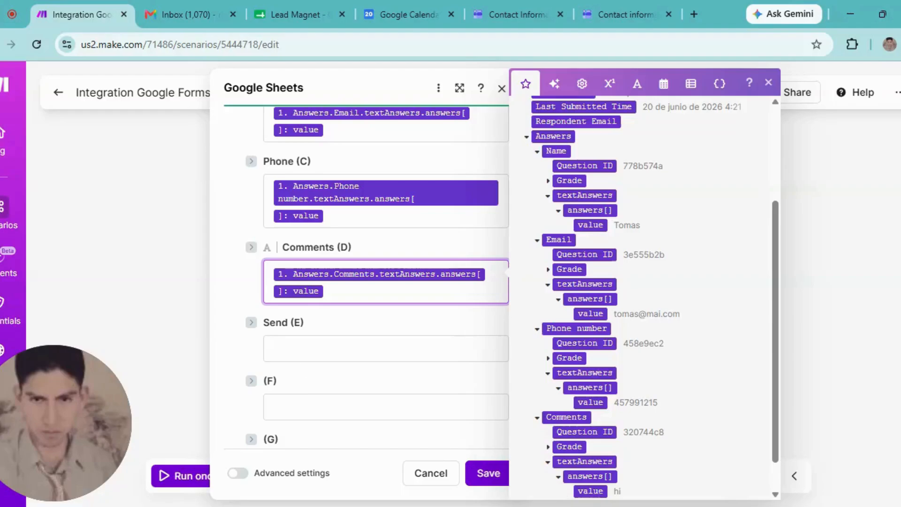
# - Set Send (E) to "Sent" and save the Add a Row settings
pyautogui.click(300, 349)
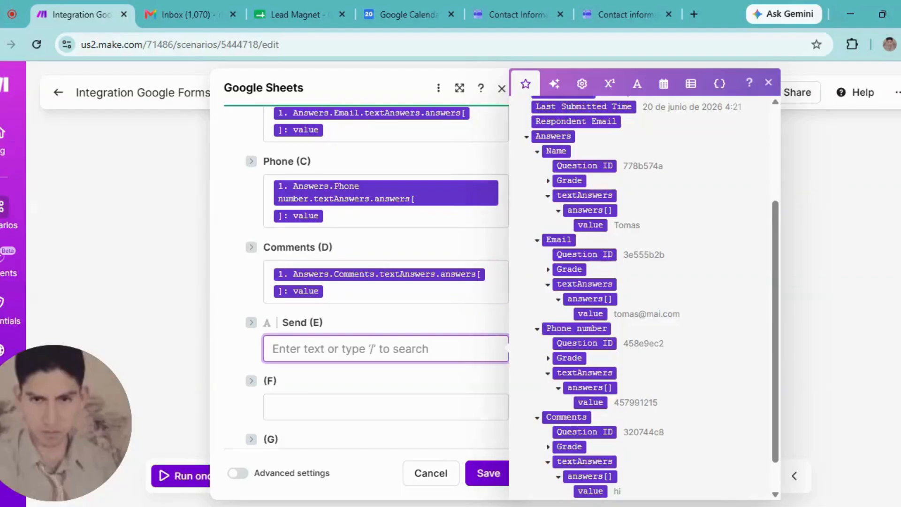
pyautogui.write('Sent')
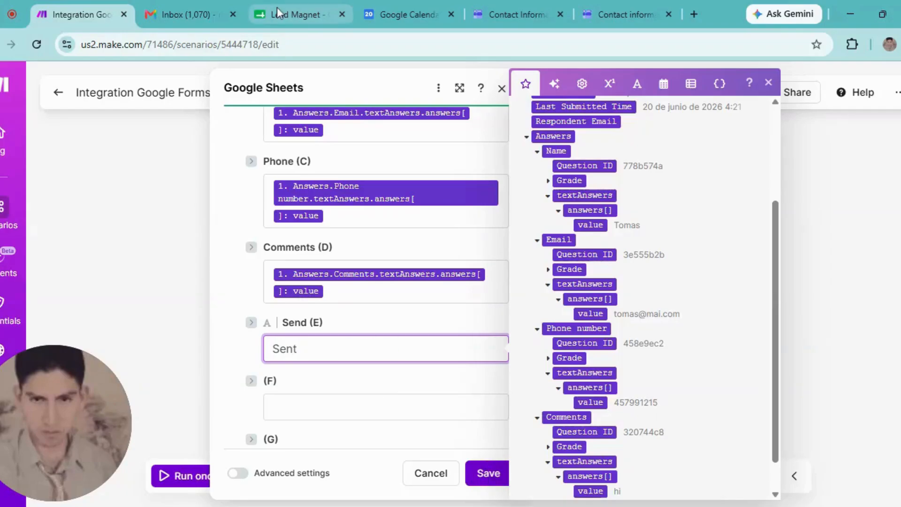
pyautogui.click(486, 479)
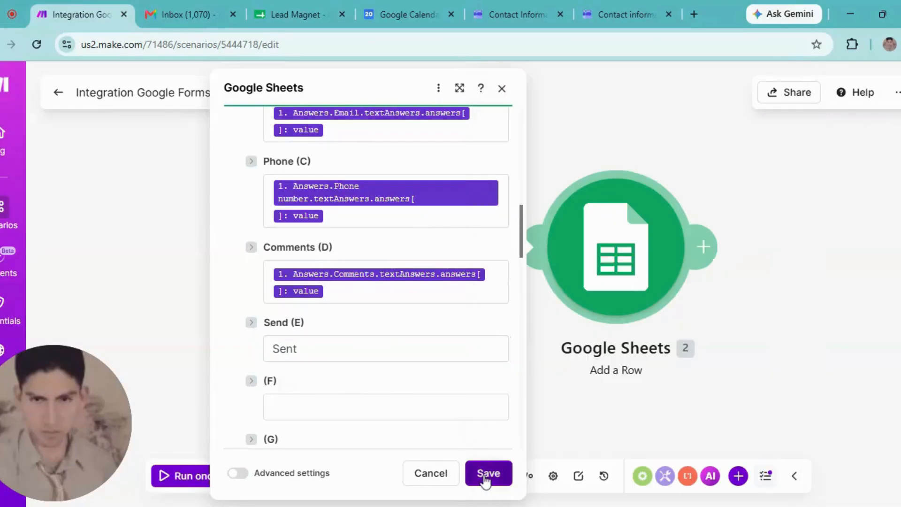
pyautogui.click(707, 249)
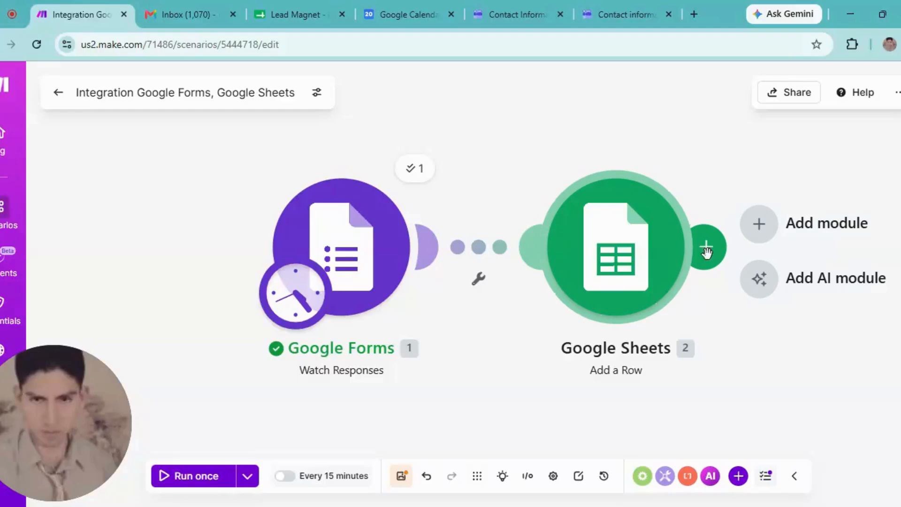
# - Add a Gmail Send an email module after the Google Sheets module
pyautogui.click(706, 249)
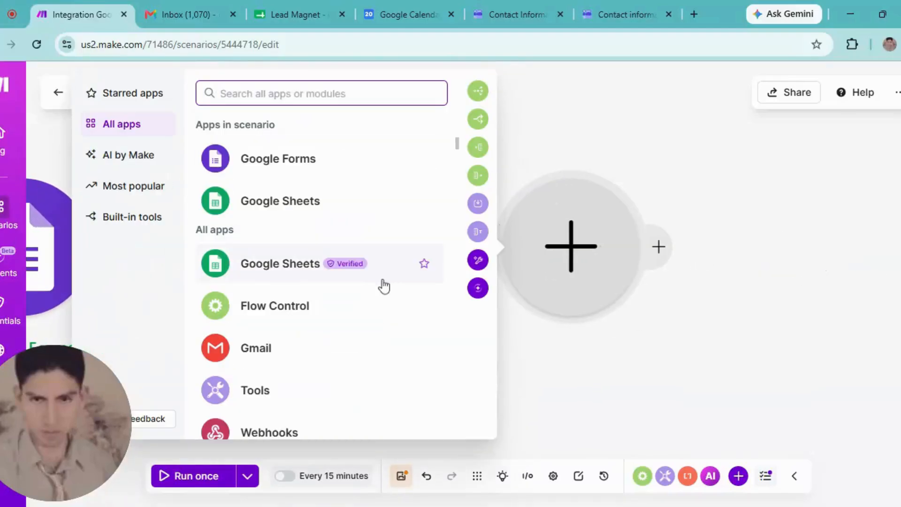
pyautogui.click(255, 357)
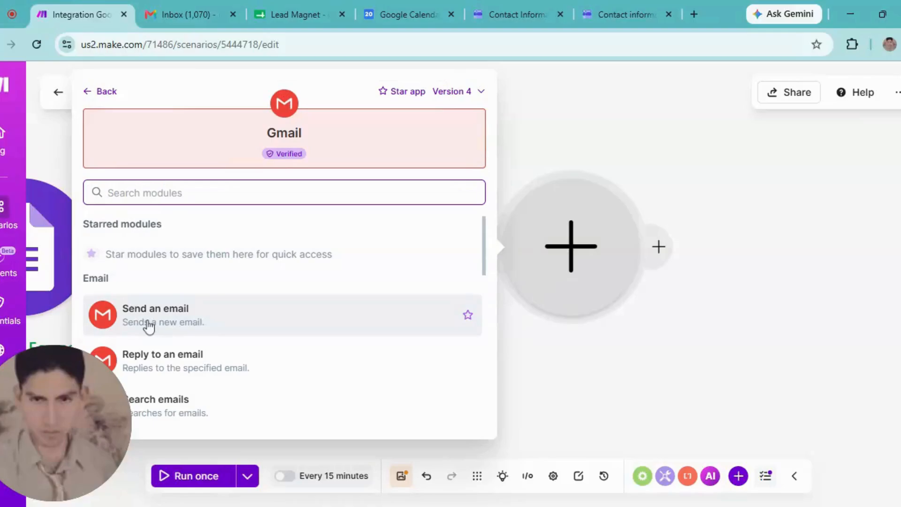
pyautogui.click(147, 323)
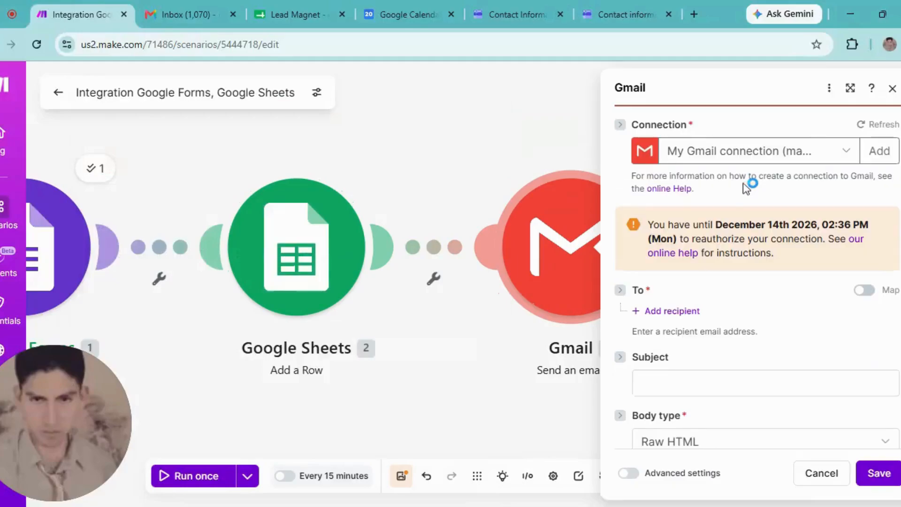
# - Keep the existing Gmail connection and set the subject to "Hi" plus the Name answer value
pyautogui.click(726, 157)
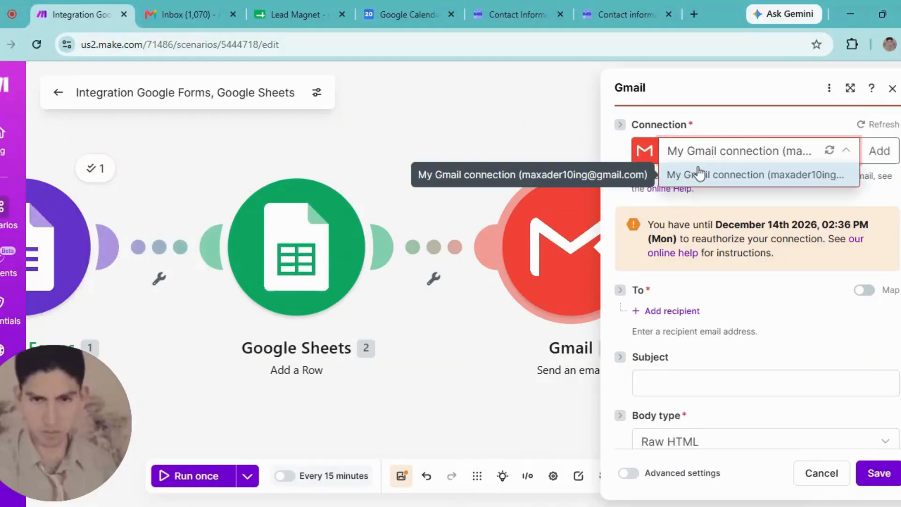
pyautogui.click(700, 174)
pyautogui.click(657, 383)
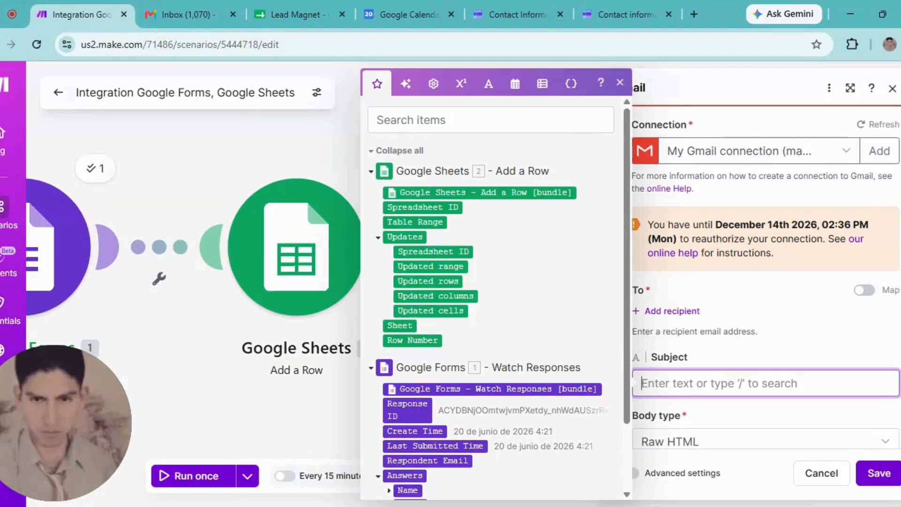
pyautogui.write('Hi')
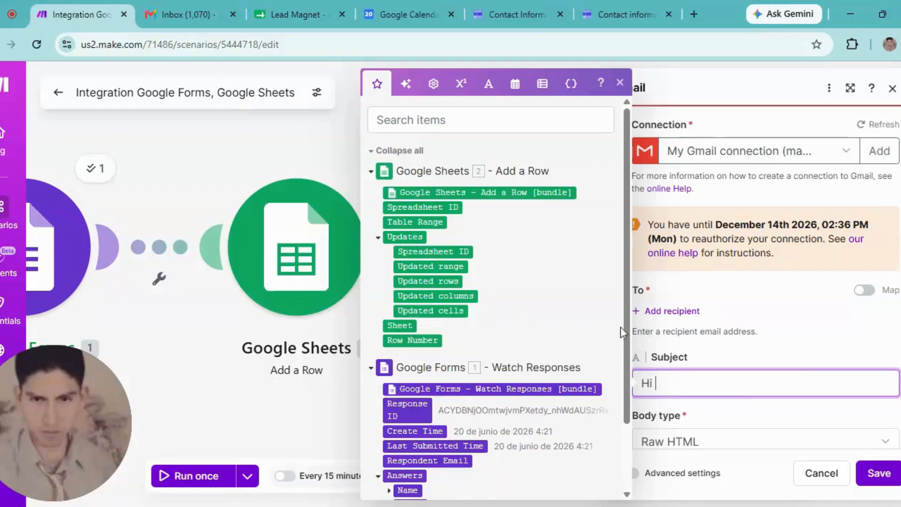
pyautogui.moveTo(629, 332); pyautogui.dragTo(628, 428)
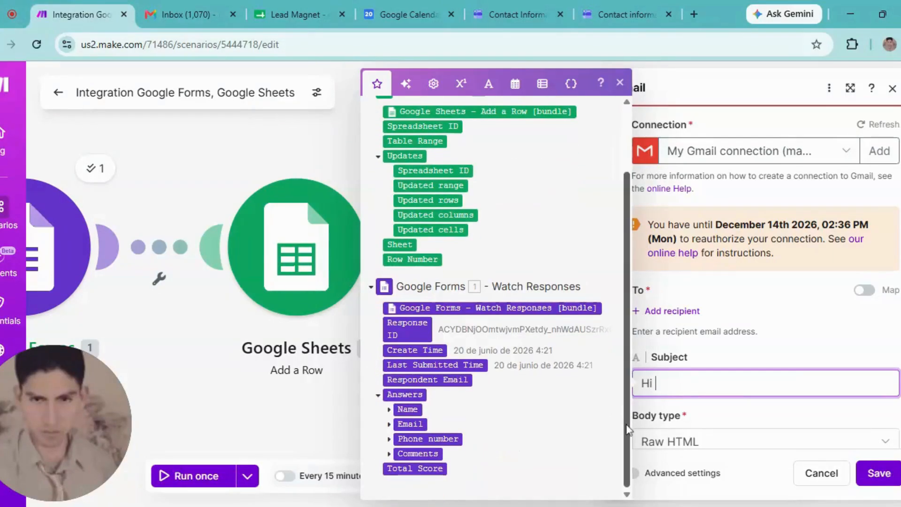
pyautogui.click(390, 410)
pyautogui.click(399, 454)
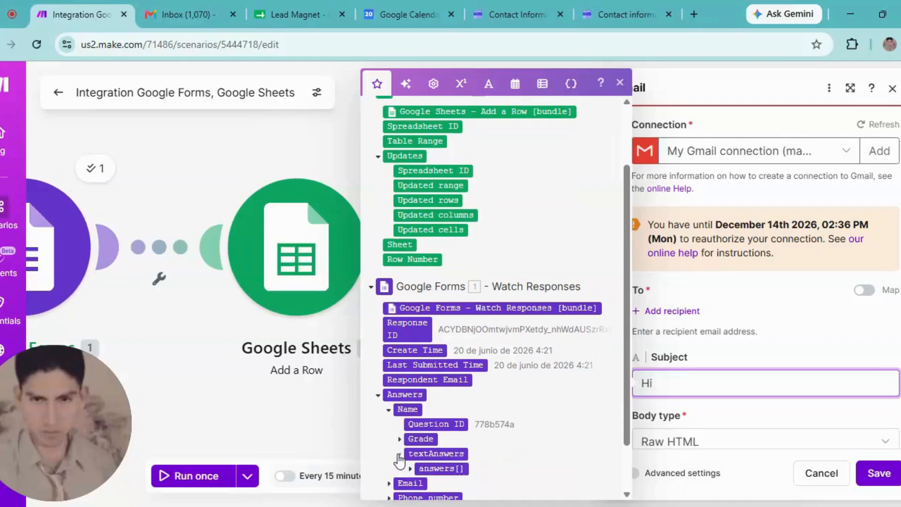
pyautogui.click(410, 469)
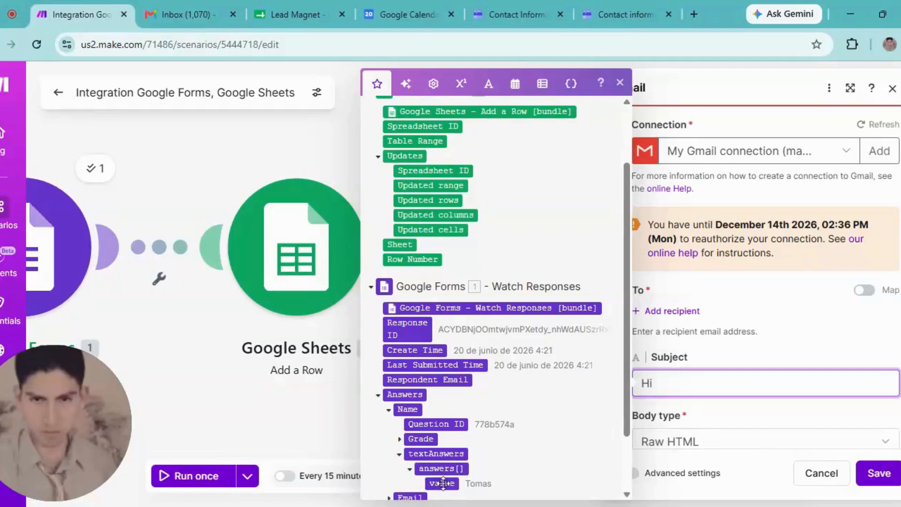
pyautogui.click(441, 483)
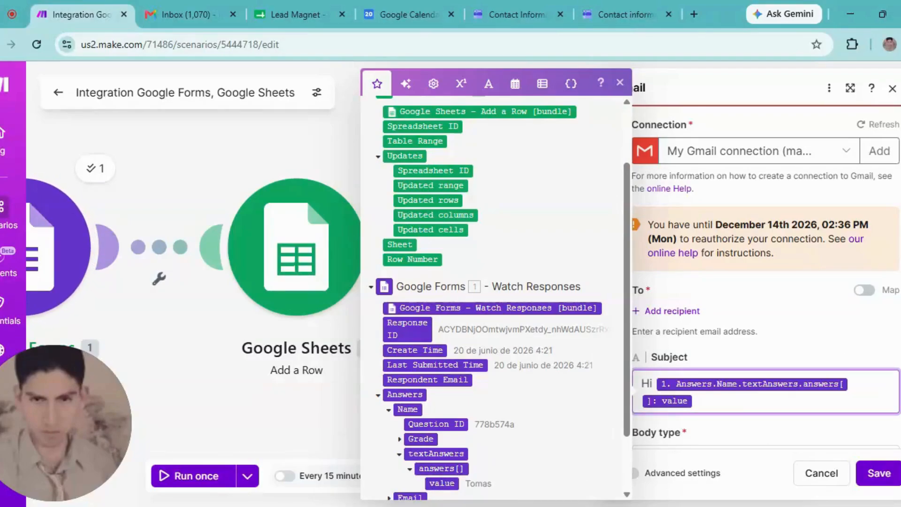
# - Paste the acknowledgement reply message into the email Content field
pyautogui.scroll(-4, 767, 281)
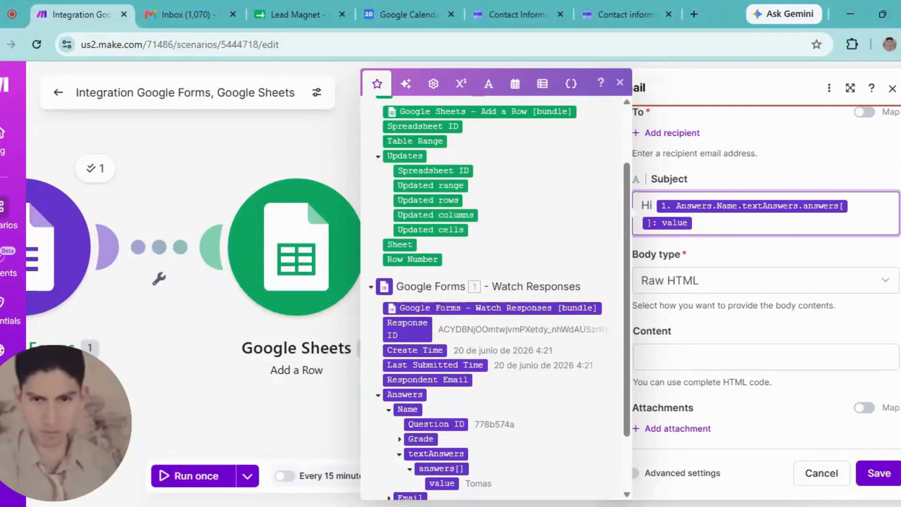
pyautogui.click(766, 357)
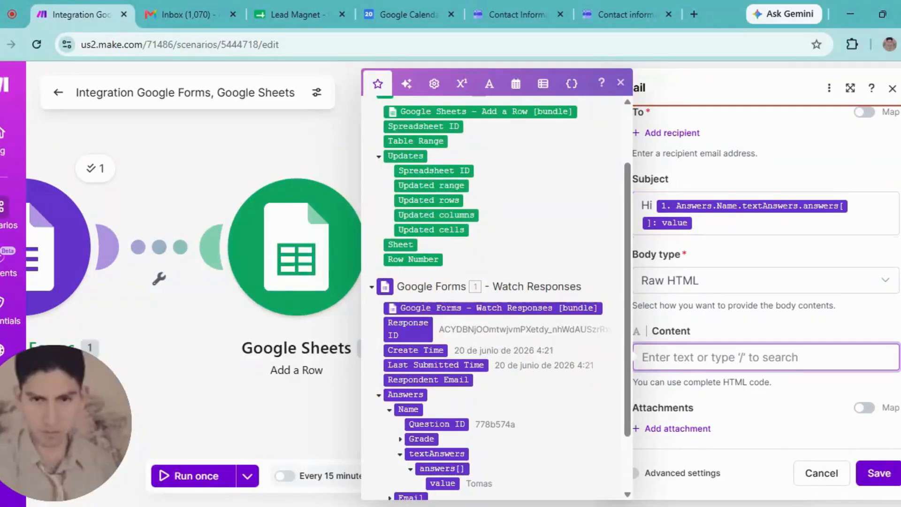
pyautogui.click(619, 506)
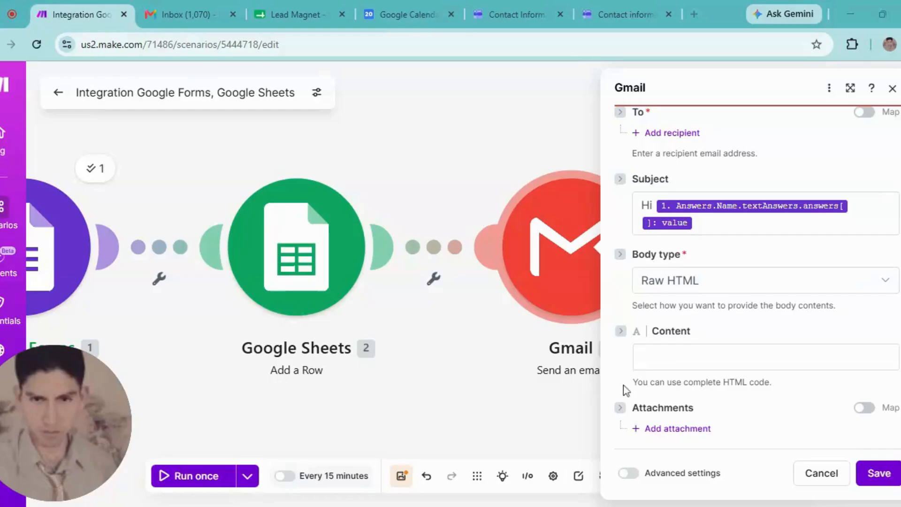
pyautogui.click(766, 357)
pyautogui.write('We have received your email and will respond soon.')
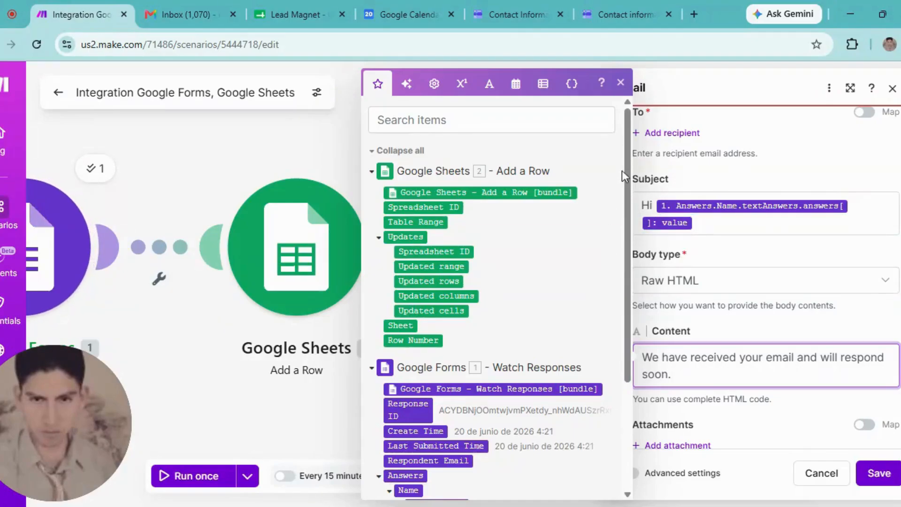
pyautogui.click(622, 85)
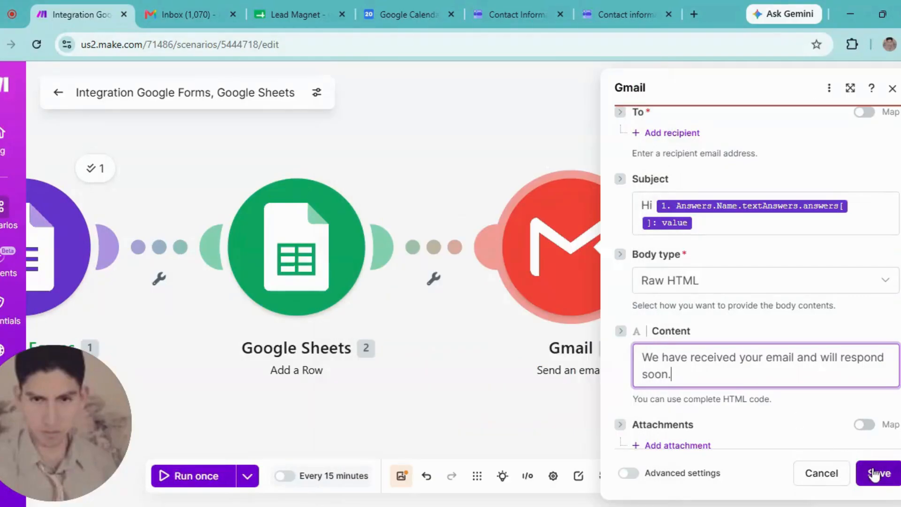
# - Add a recipient mapped to Answers > Email > value and save the Gmail module
pyautogui.click(880, 478)
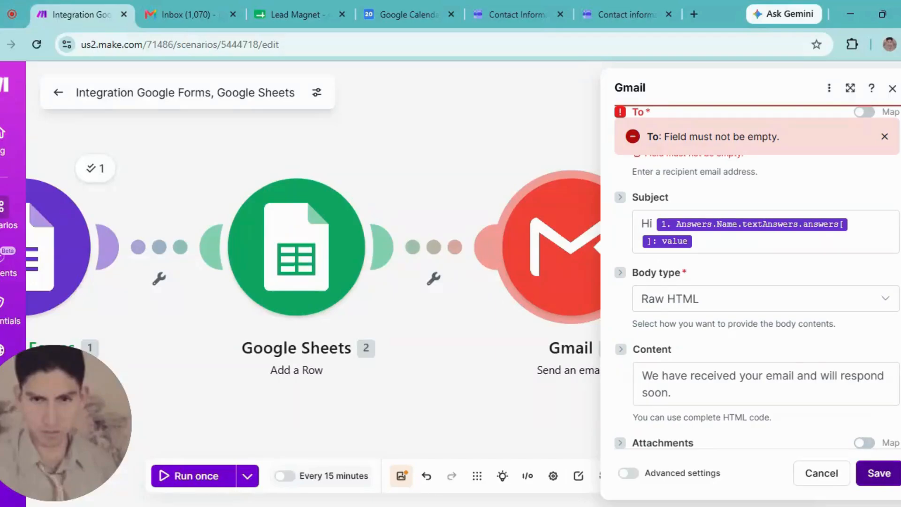
pyautogui.scroll(-1, 676, 285)
pyautogui.scroll(4, 676, 285)
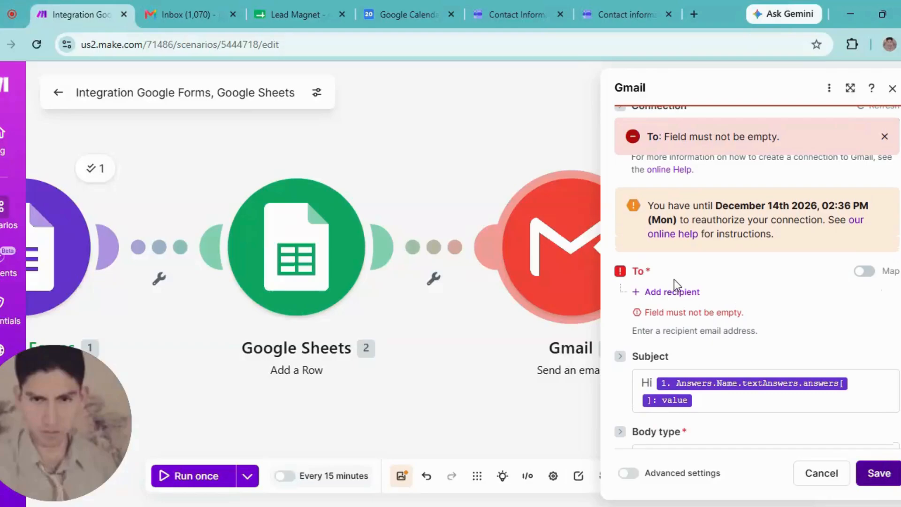
pyautogui.click(639, 293)
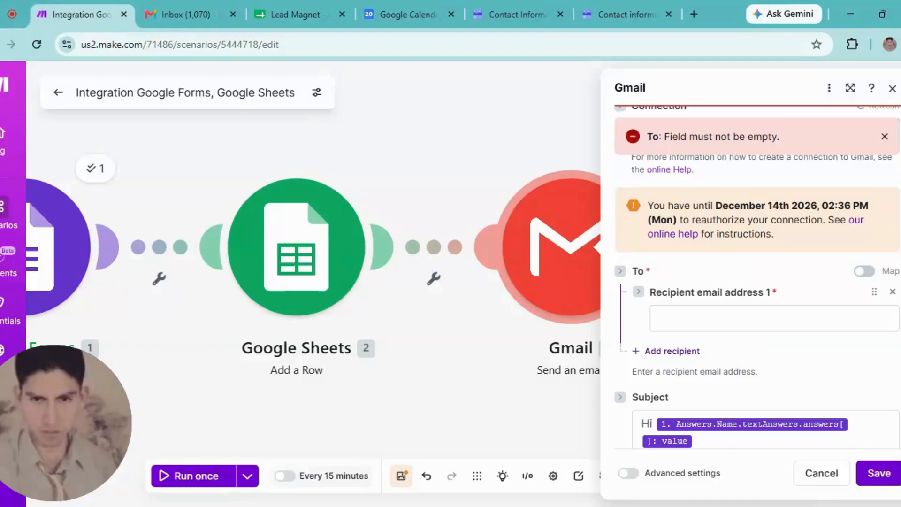
pyautogui.click(654, 317)
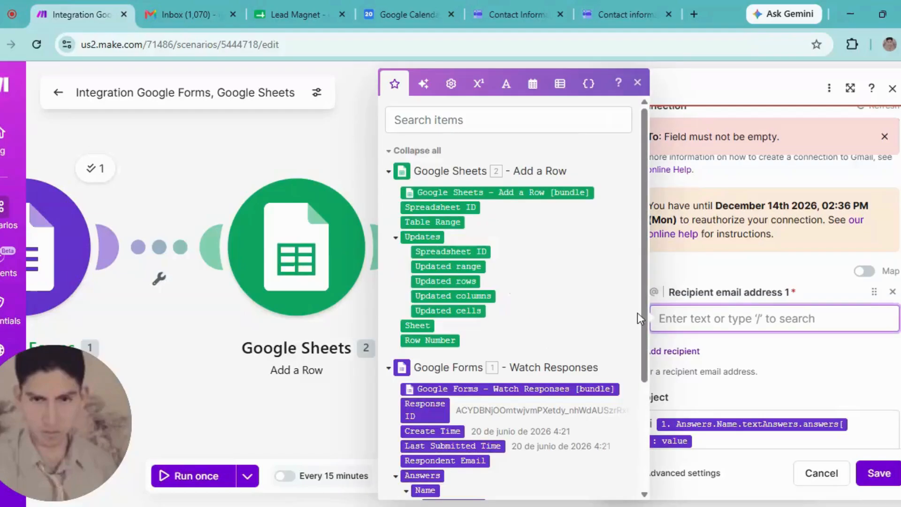
pyautogui.scroll(-3, 646, 335)
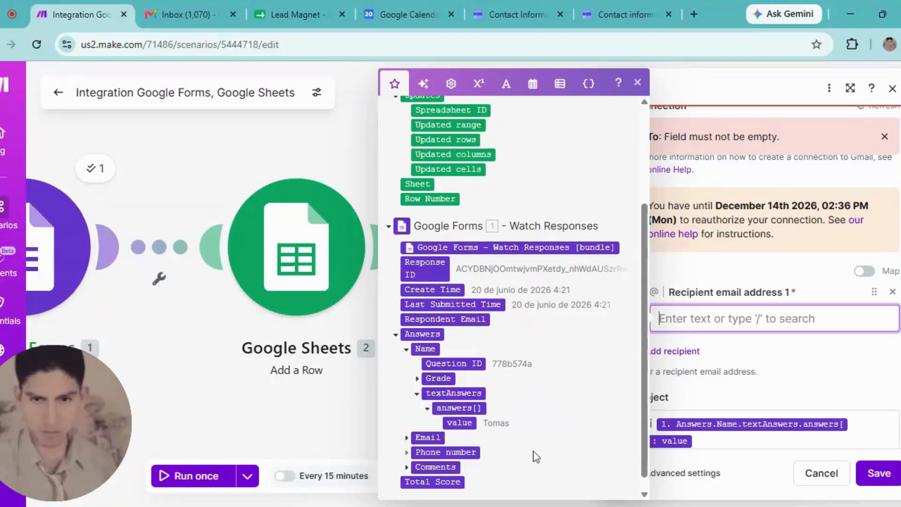
pyautogui.click(407, 439)
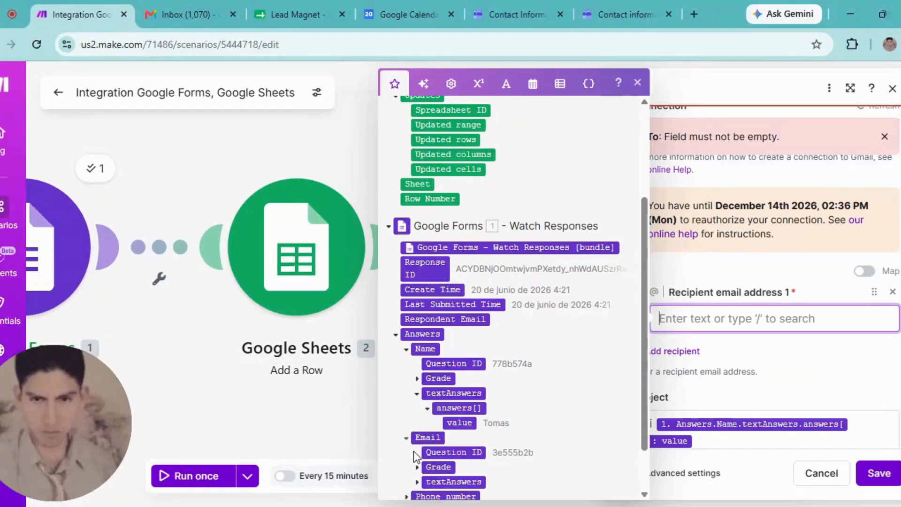
pyautogui.scroll(-2, 646, 409)
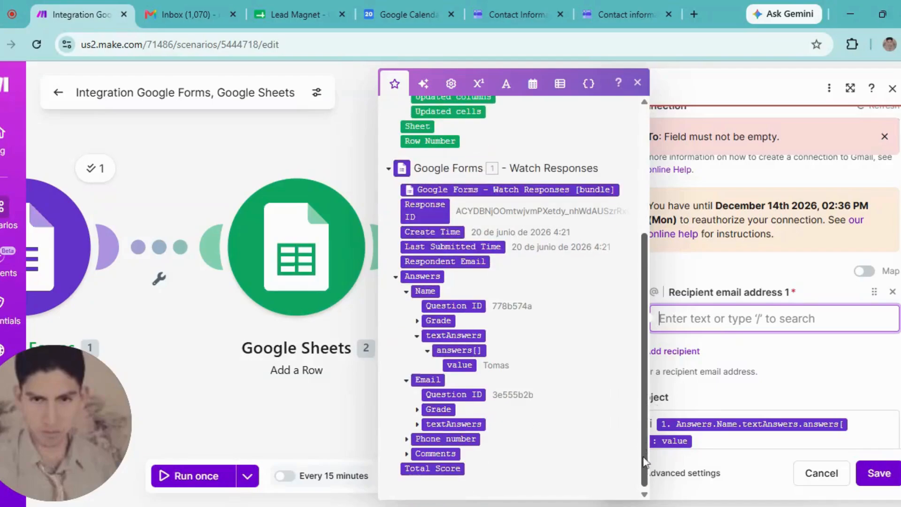
pyautogui.click(417, 425)
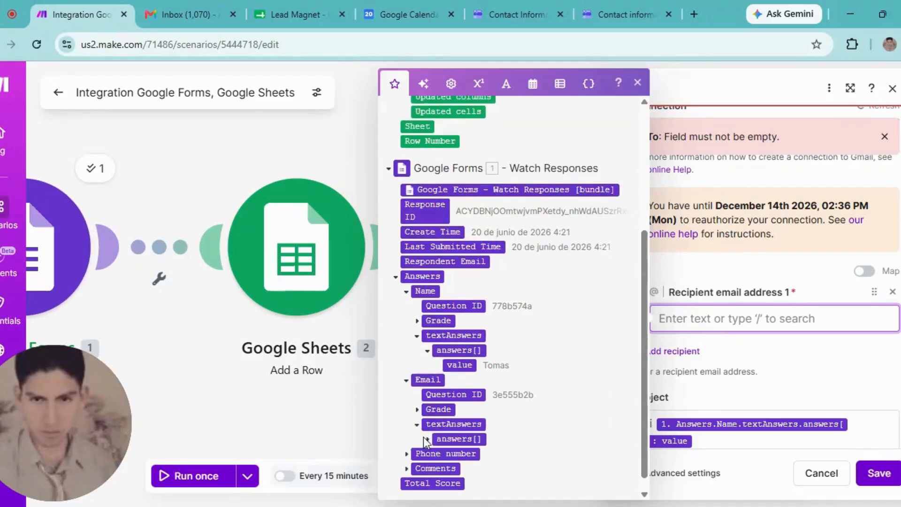
pyautogui.click(428, 439)
pyautogui.click(459, 453)
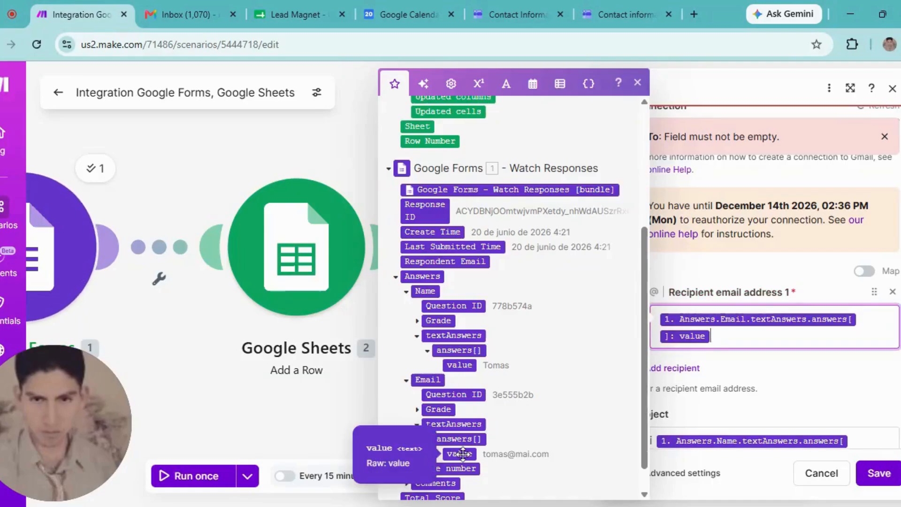
pyautogui.click(890, 405)
pyautogui.click(878, 474)
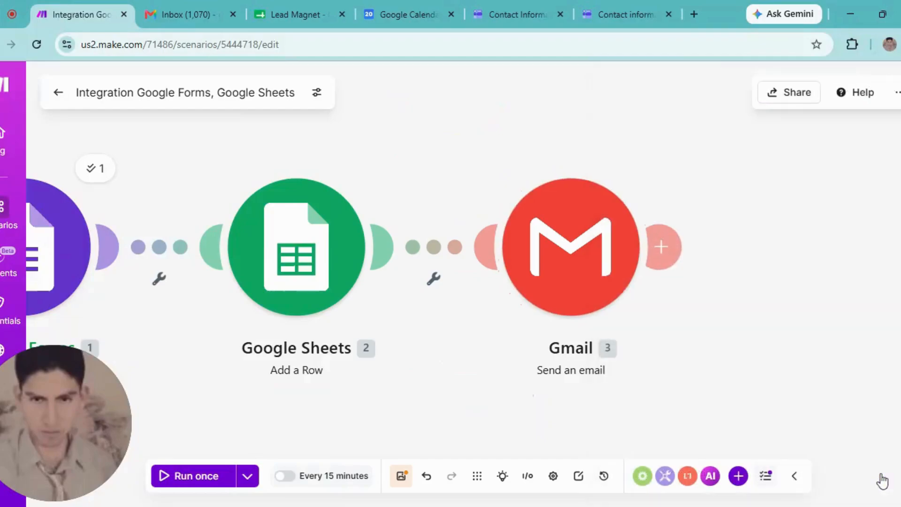
# - Add an OpenAI (ChatGPT, Sora, Whisper) Simple text prompt module after the Gmail module
pyautogui.moveTo(674, 234)
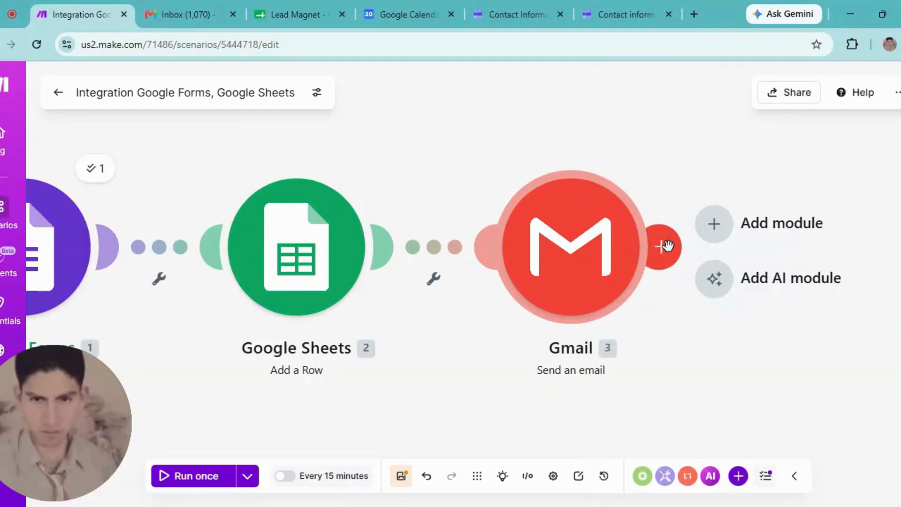
pyautogui.click(662, 246)
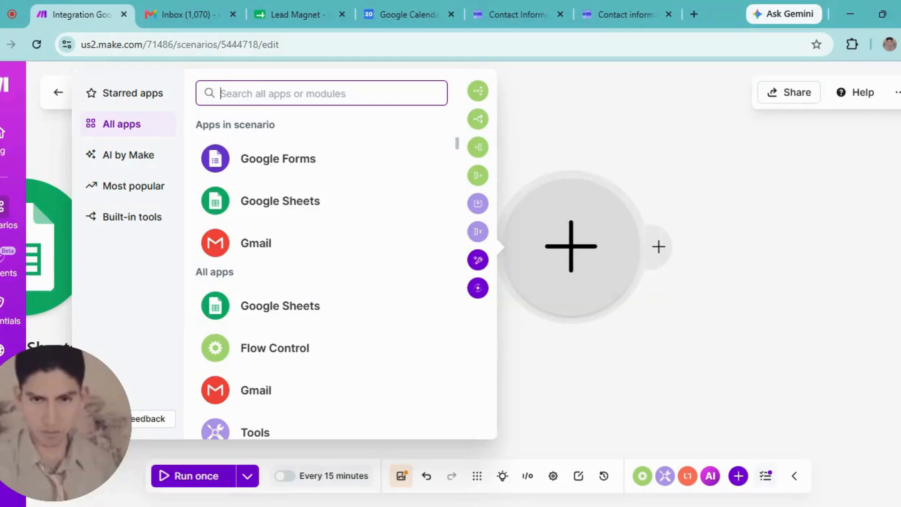
pyautogui.write('open')
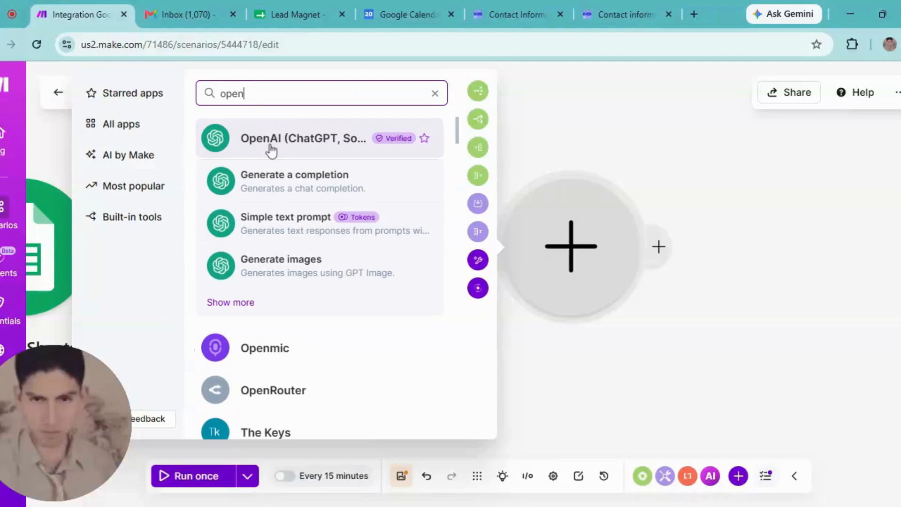
pyautogui.click(278, 143)
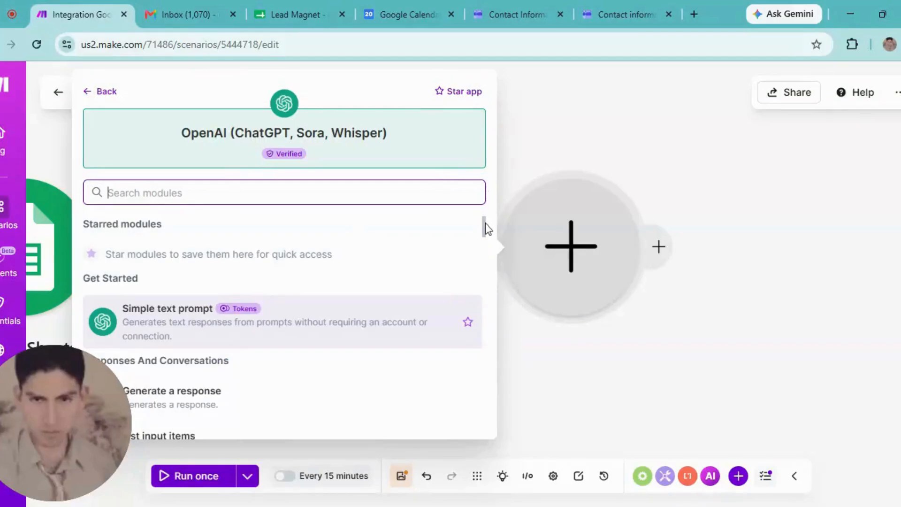
pyautogui.scroll(-5, 485, 224)
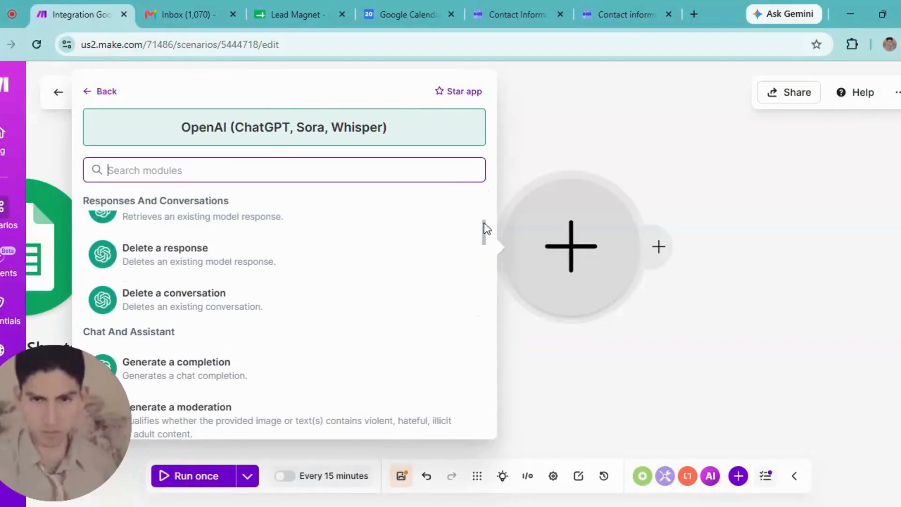
pyautogui.moveTo(487, 229); pyautogui.dragTo(483, 199)
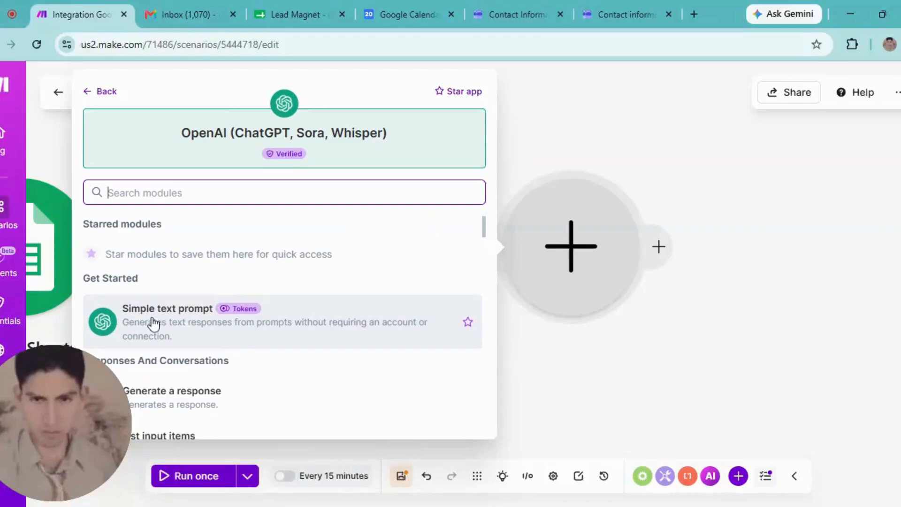
pyautogui.press('Escape')
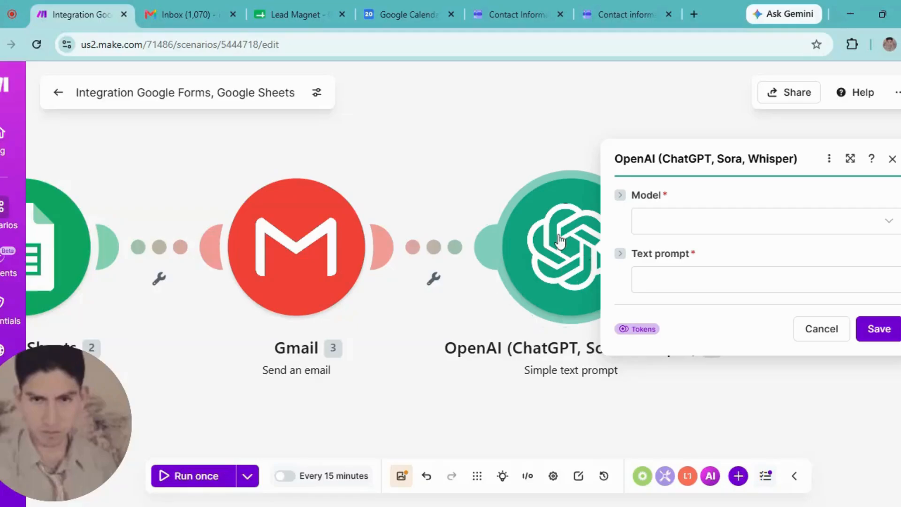
# - Set the OpenAI module's Model to GPT-5, leaving the Text prompt empty
pyautogui.click(657, 229)
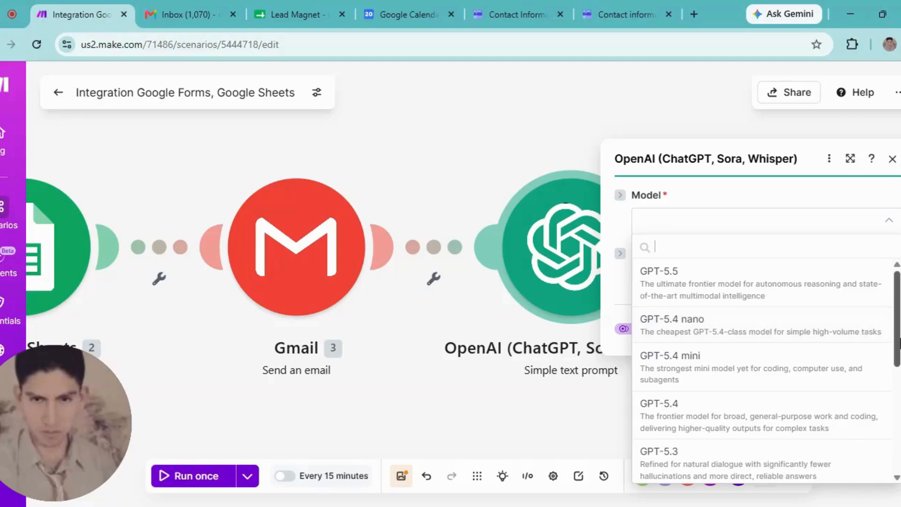
pyautogui.moveTo(897, 344); pyautogui.dragTo(896, 447)
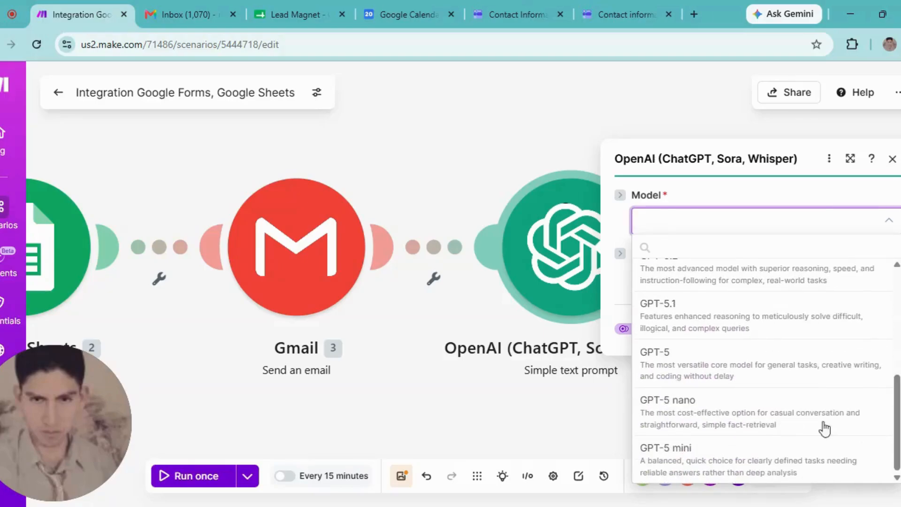
pyautogui.click(668, 368)
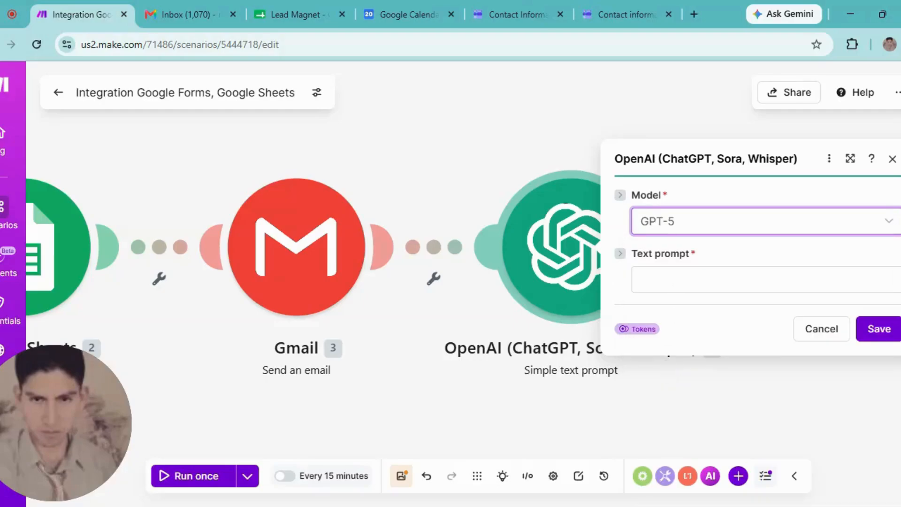
pyautogui.click(704, 280)
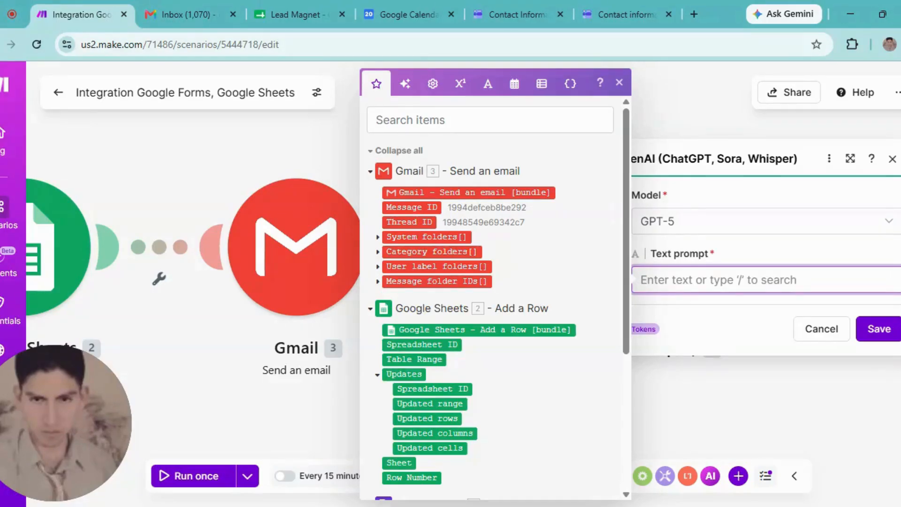
pyautogui.click(622, 506)
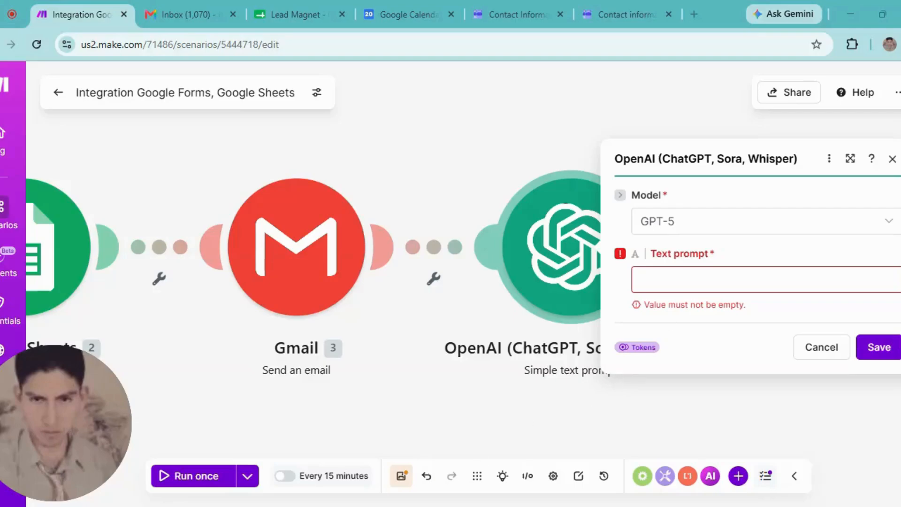
# - Paste the very-short-summary instruction into the OpenAI Text prompt
pyautogui.click(657, 279)
pyautogui.write('Write a very short and to-the-point summary of what the is about.')
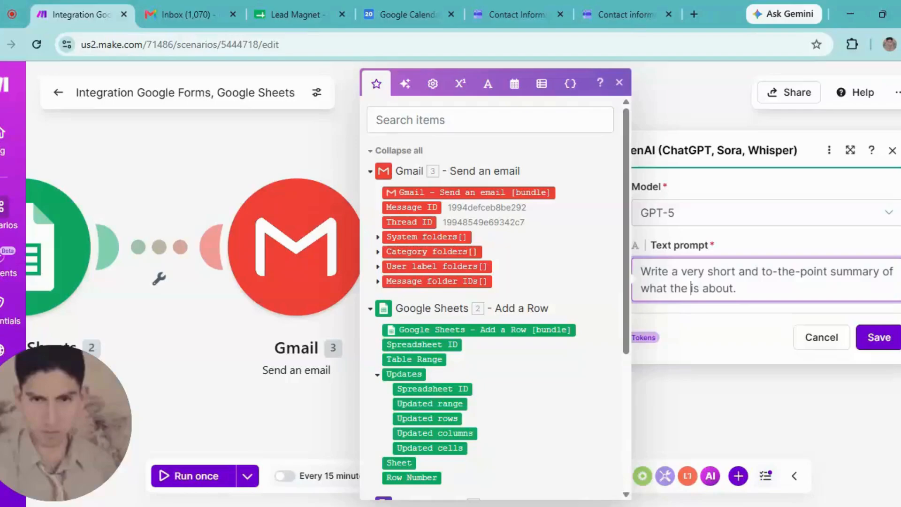
pyautogui.scroll(-1, 621, 304)
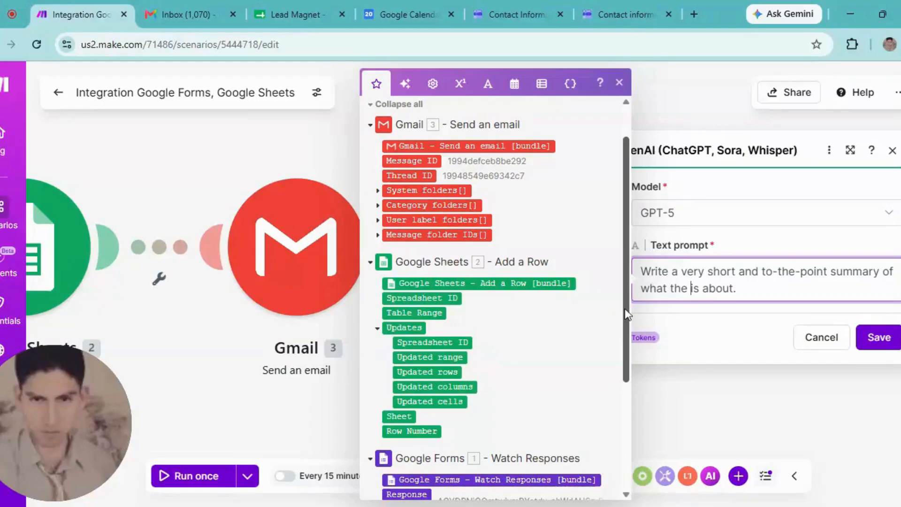
pyautogui.moveTo(627, 311); pyautogui.dragTo(626, 419)
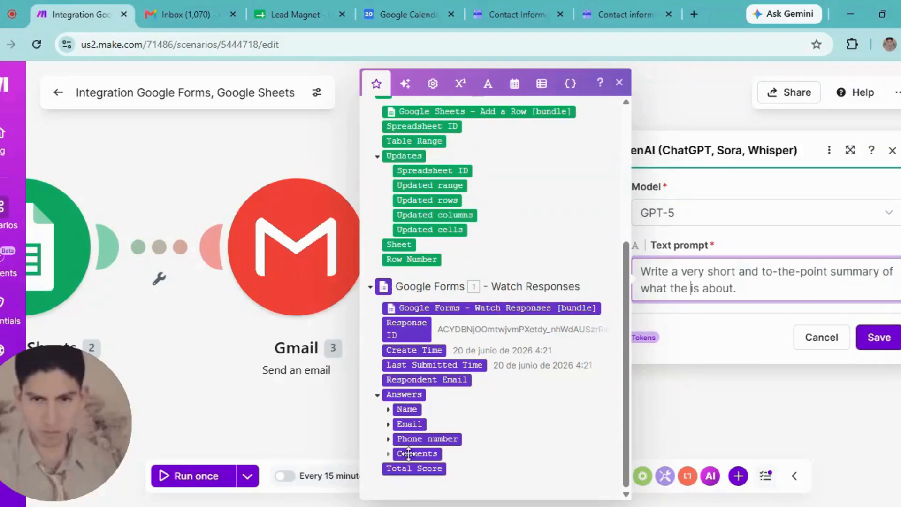
# - Map Answers > Comments > textAnswers > answers[] value into the prompt and save the module
pyautogui.click(389, 454)
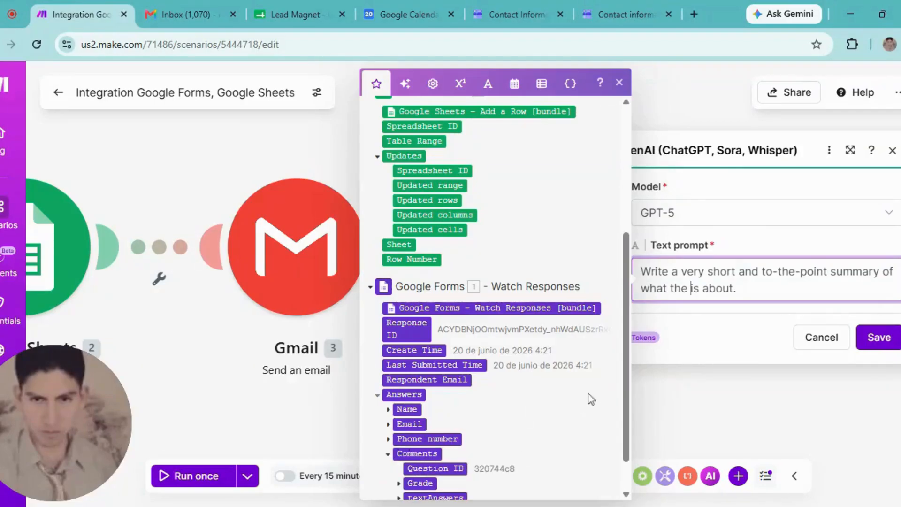
pyautogui.moveTo(623, 387); pyautogui.dragTo(624, 440)
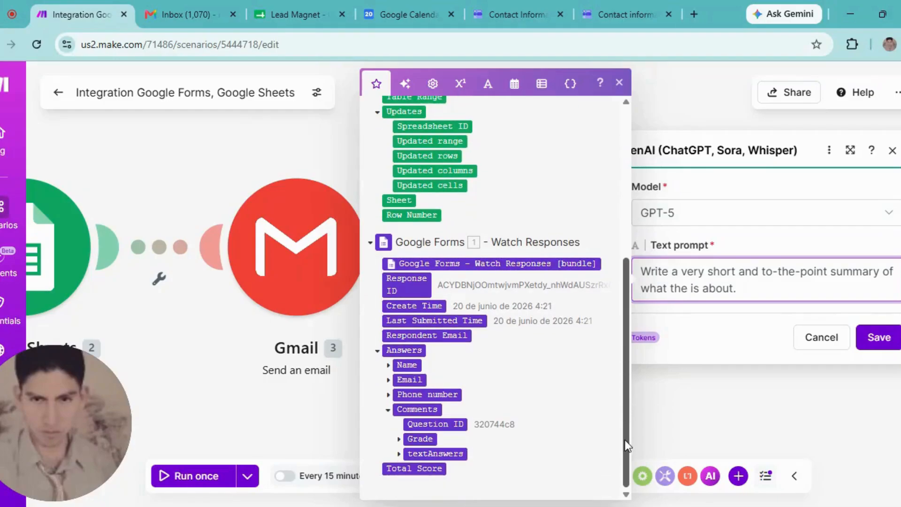
pyautogui.click(399, 454)
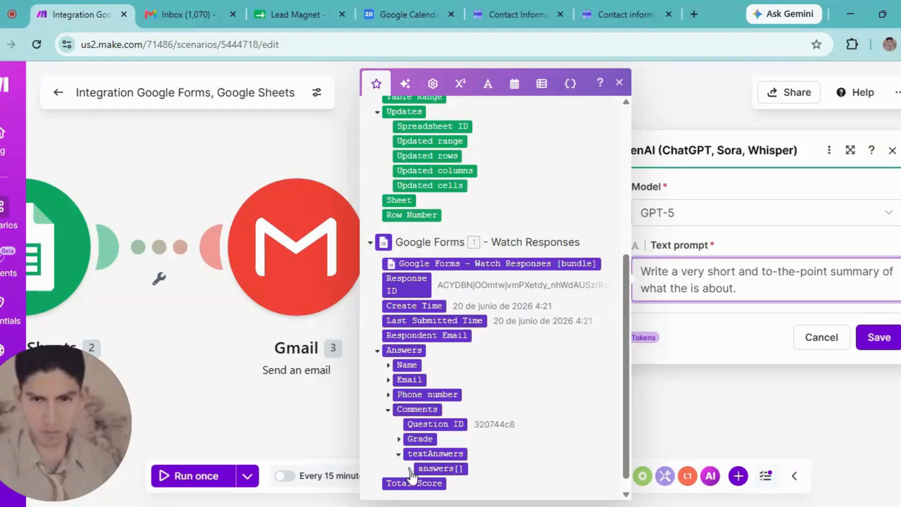
pyautogui.click(411, 470)
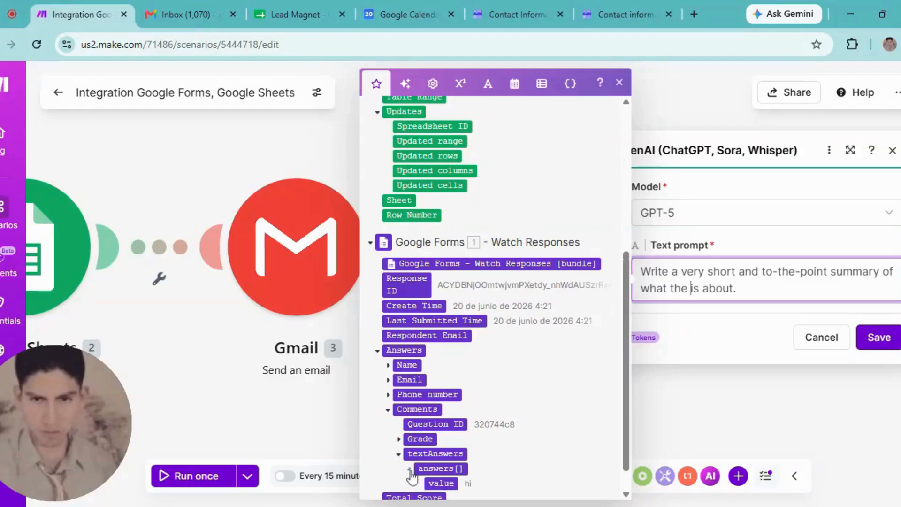
pyautogui.click(441, 484)
pyautogui.click(731, 386)
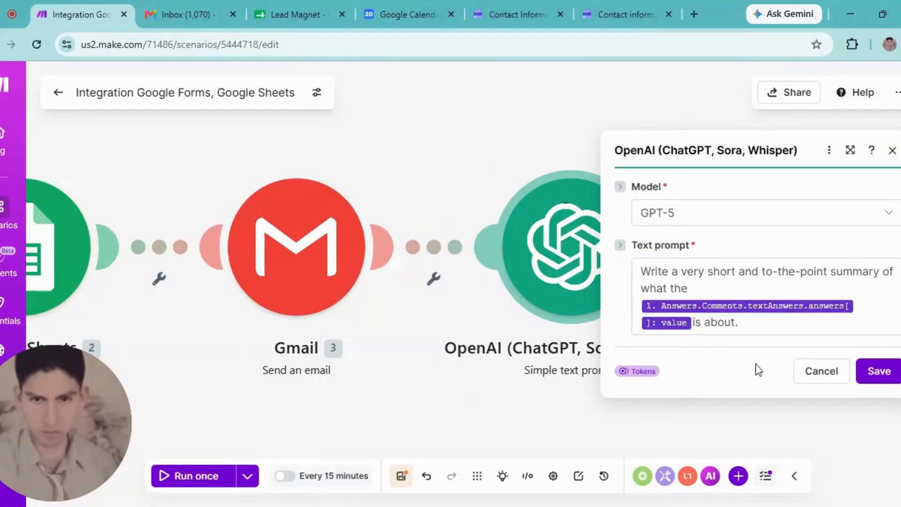
pyautogui.click(880, 371)
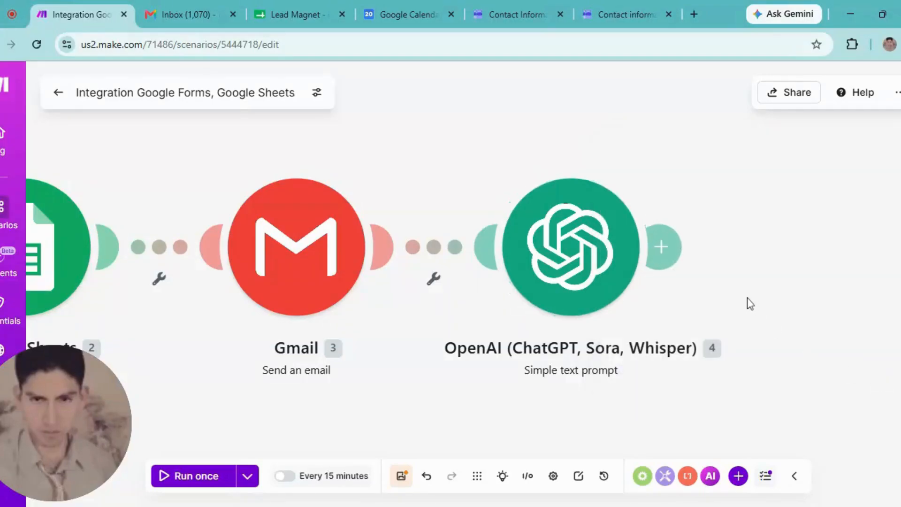
pyautogui.moveTo(663, 244)
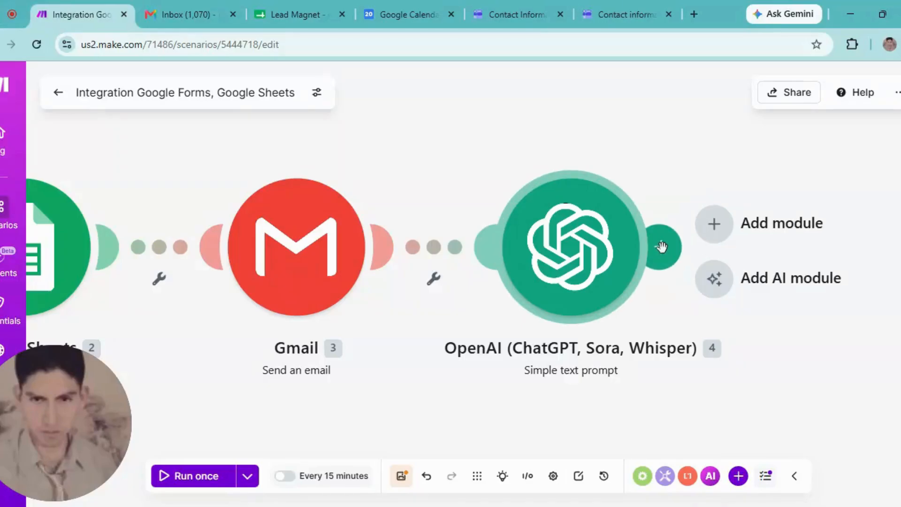
# - Add a Google Calendar 'Create an Event' module after the OpenAI step
pyautogui.click(662, 247)
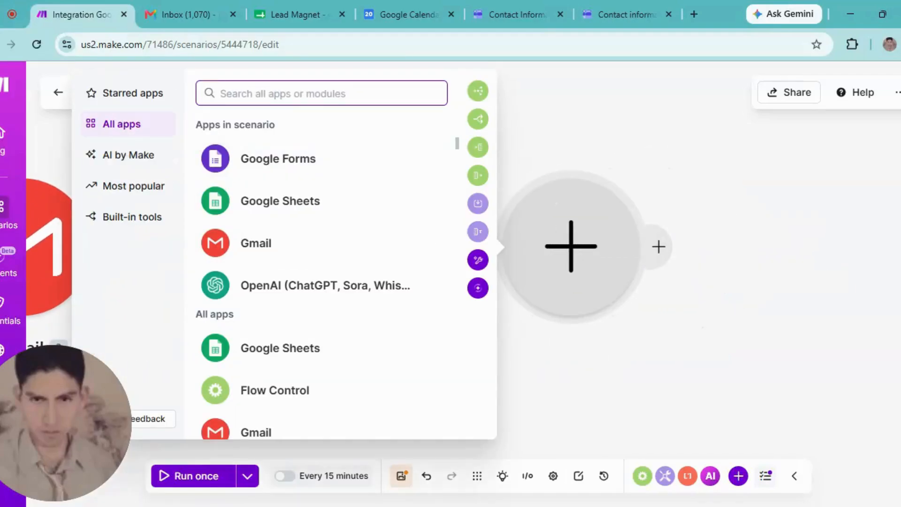
pyautogui.write('cakle')
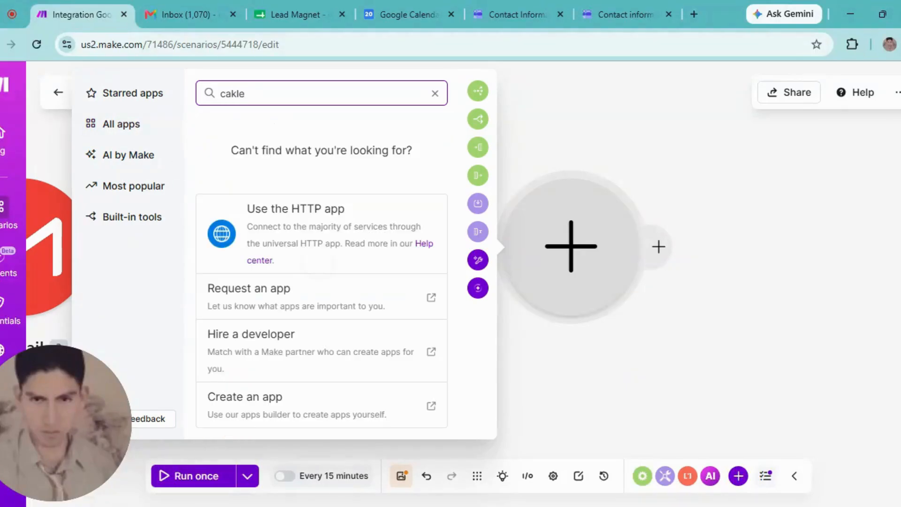
pyautogui.press('BackSpace')
pyautogui.press('BackSpace')
pyautogui.press('BackSpace')
pyautogui.write('len')
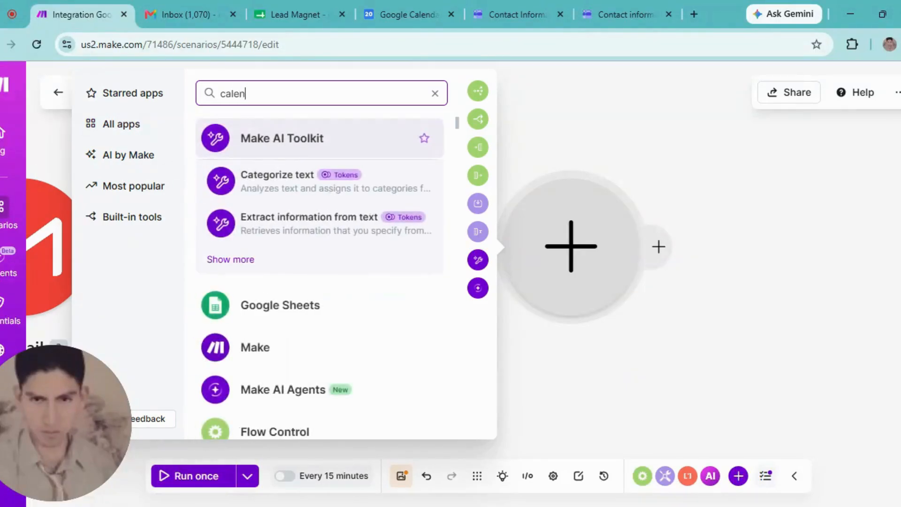
pyautogui.click(244, 137)
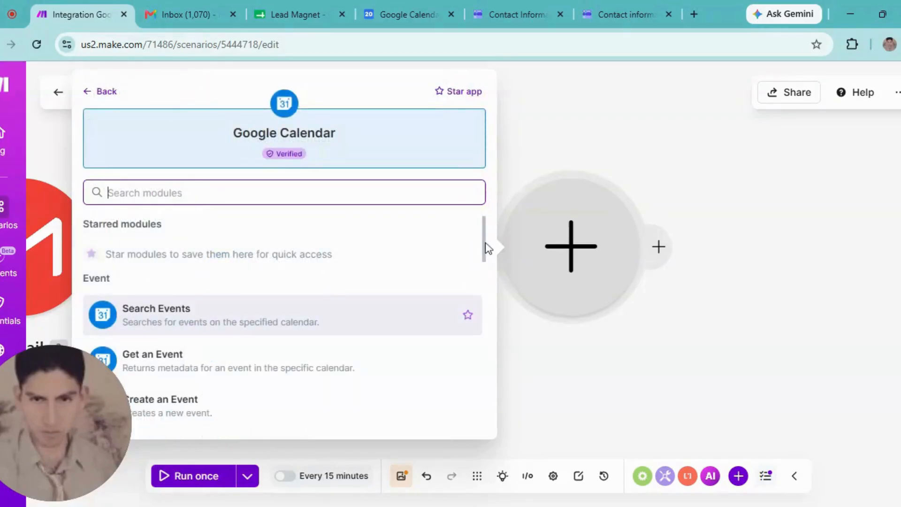
pyautogui.moveTo(485, 247)
pyautogui.mouseDown()
pyautogui.moveTo(483, 332)
pyautogui.moveTo(482, 246)
pyautogui.mouseUp()
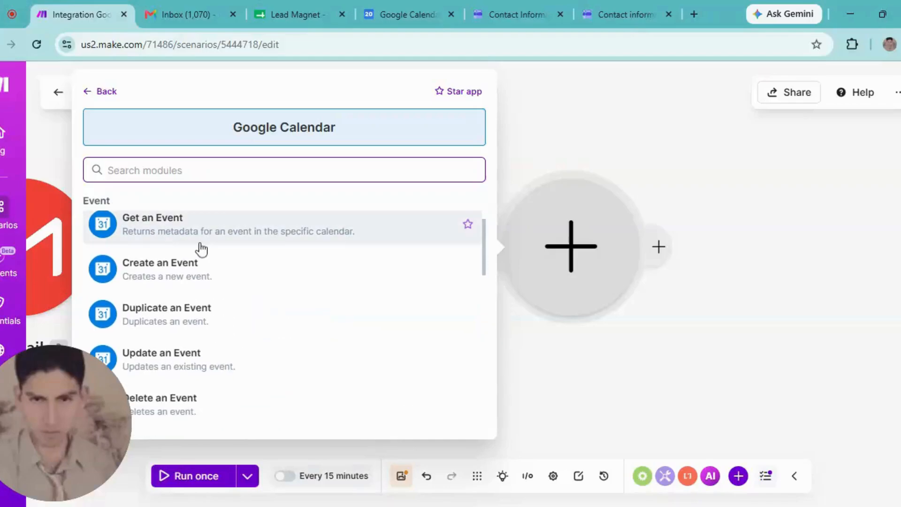
pyautogui.click(154, 287)
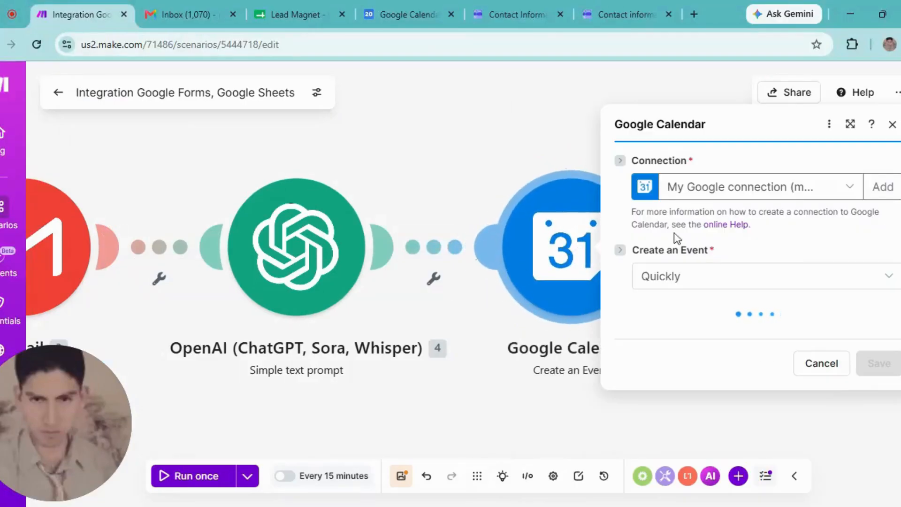
# - Keep the existing Google connection, use the primary calendar, map 4. Result into Event Name, and save
pyautogui.click(721, 165)
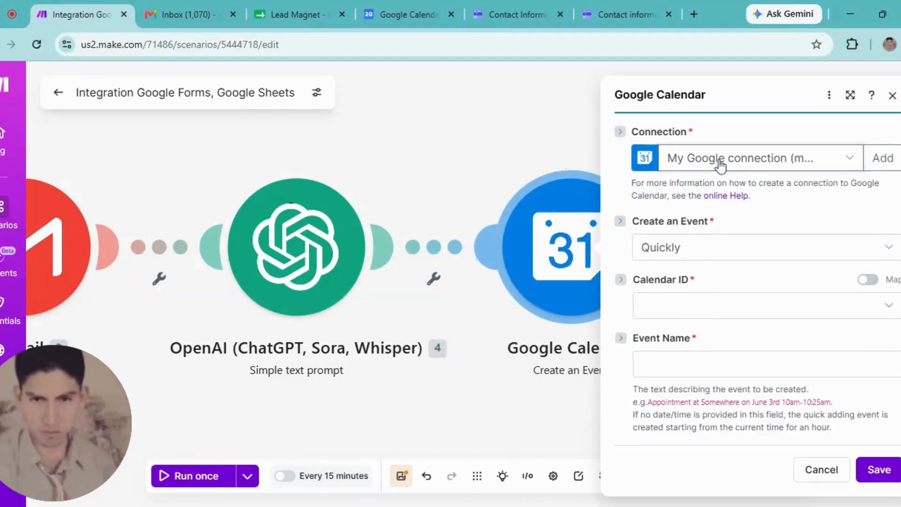
pyautogui.click(717, 188)
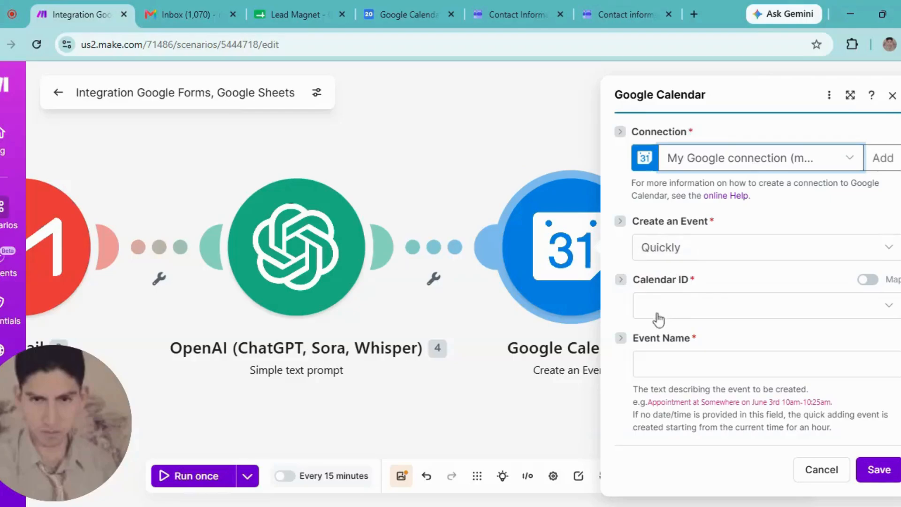
pyautogui.click(687, 310)
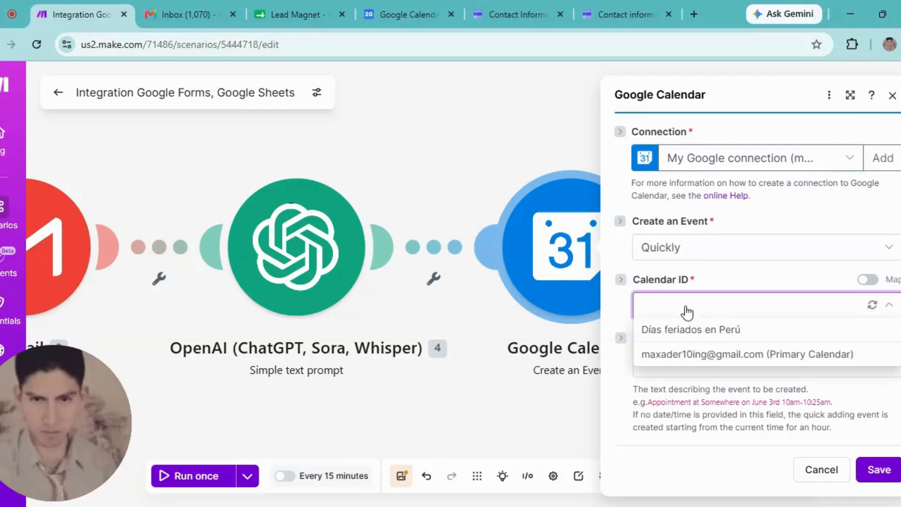
pyautogui.click(676, 364)
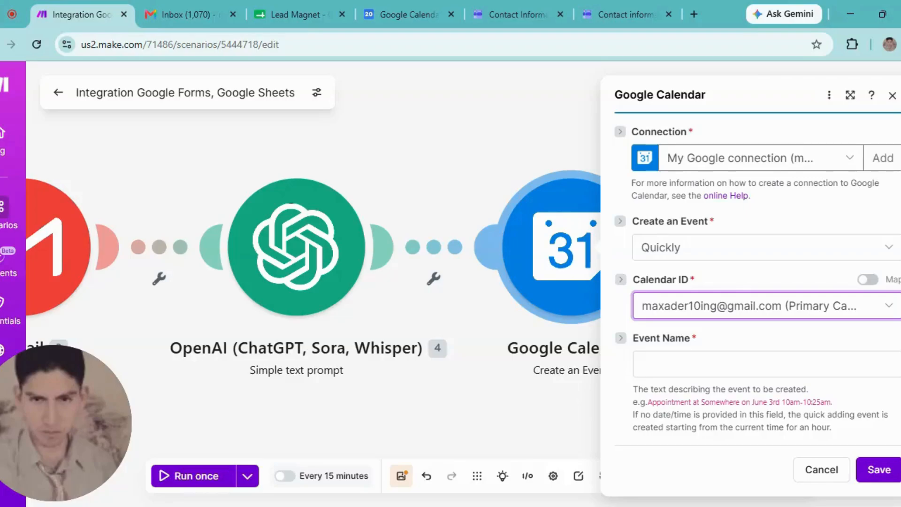
pyautogui.click(666, 366)
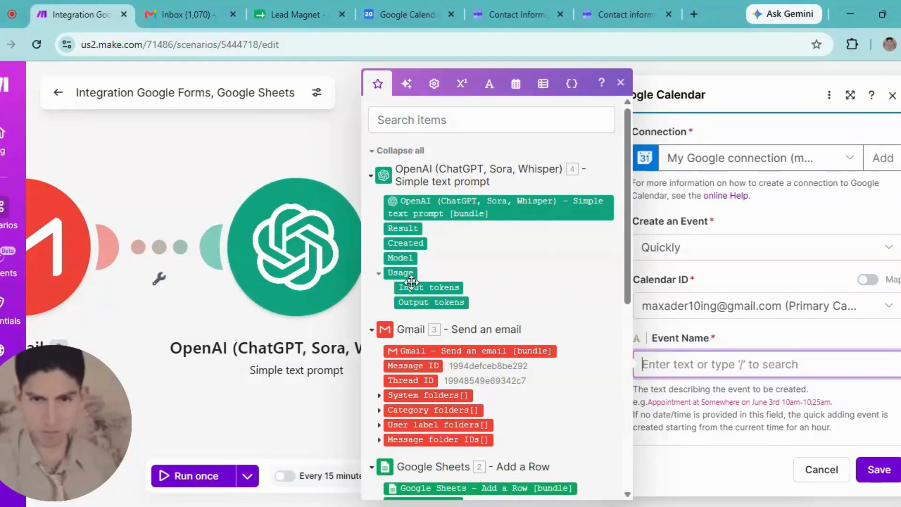
pyautogui.click(403, 230)
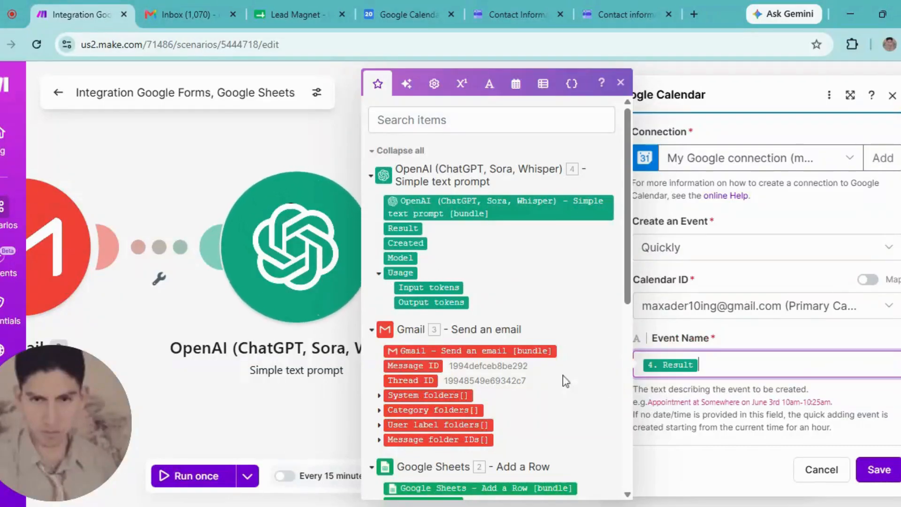
pyautogui.click(879, 470)
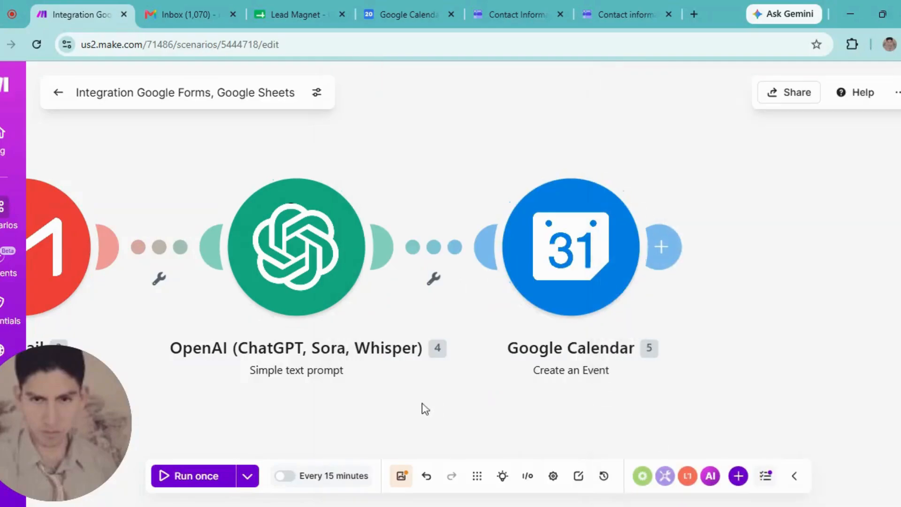
# - Auto-align the five Make modules, then go to the Contact Information form tab
pyautogui.click(478, 476)
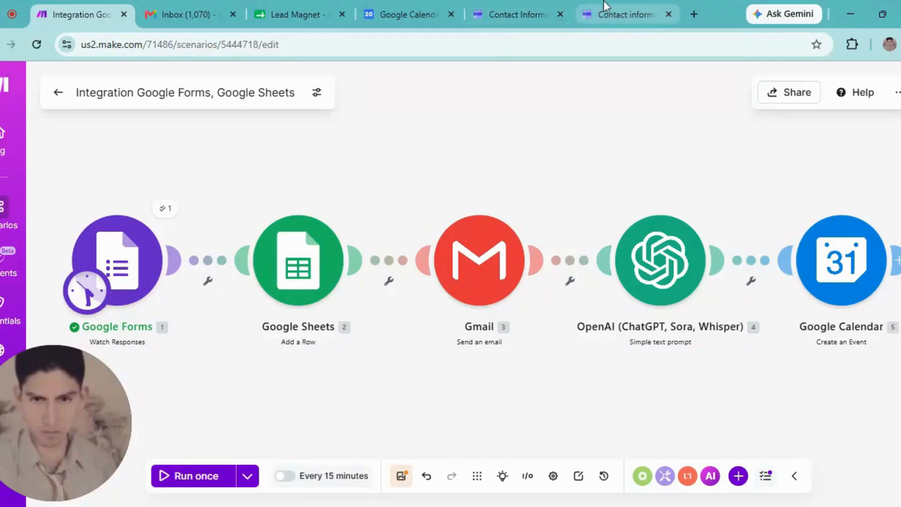
pyautogui.click(523, 2)
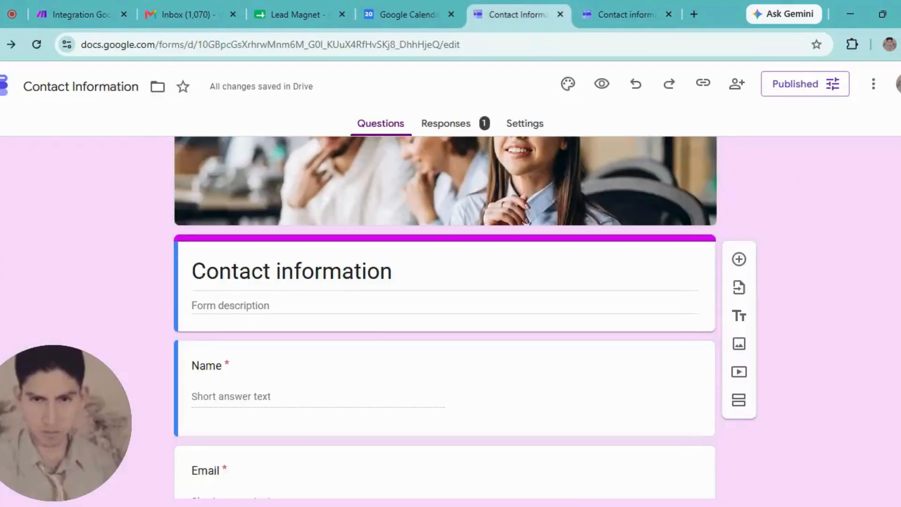
# - Delete all stored responses from the Contact information form
pyautogui.scroll(1, 445, 319)
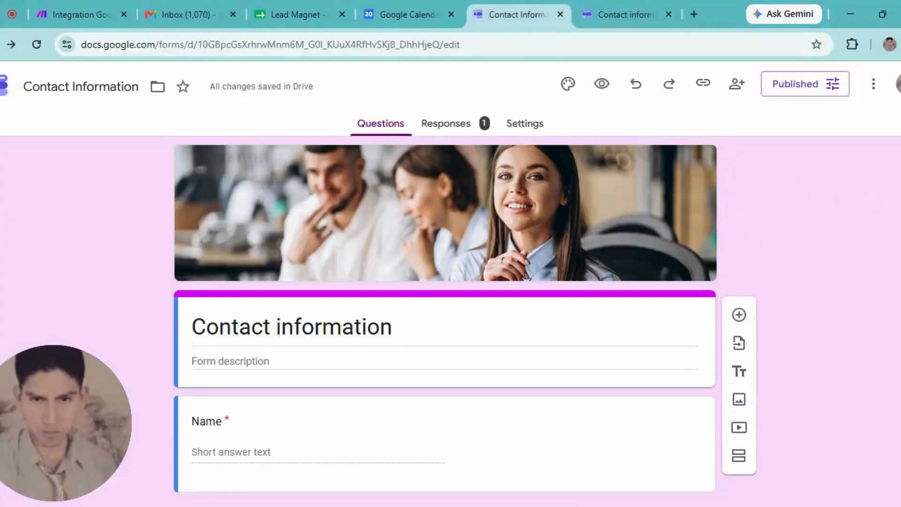
pyautogui.click(447, 126)
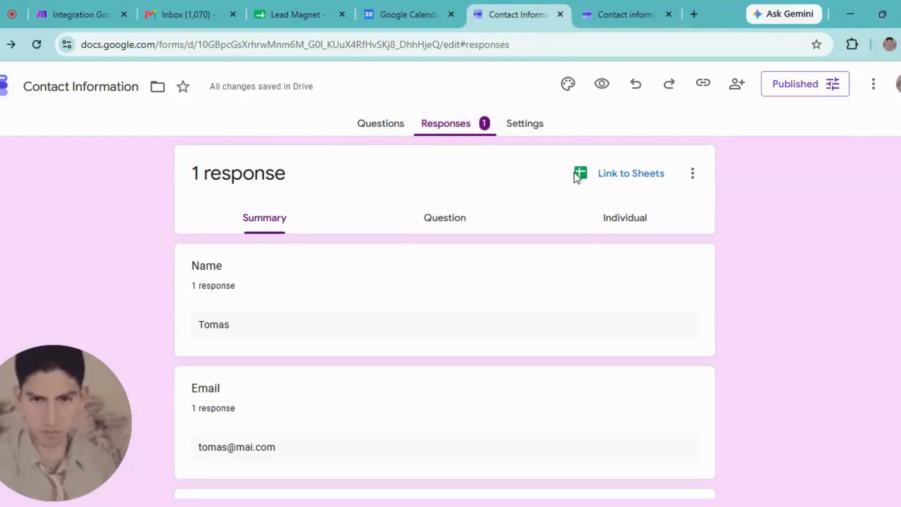
pyautogui.click(693, 174)
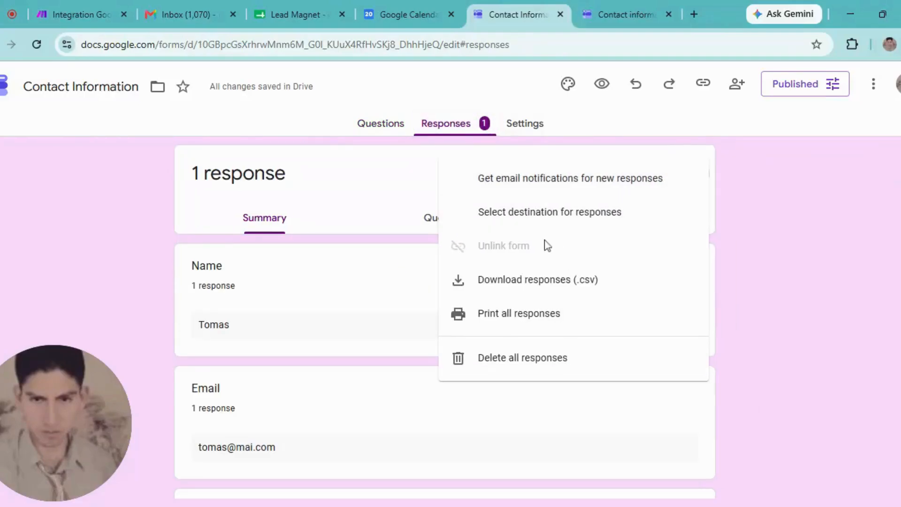
pyautogui.click(494, 366)
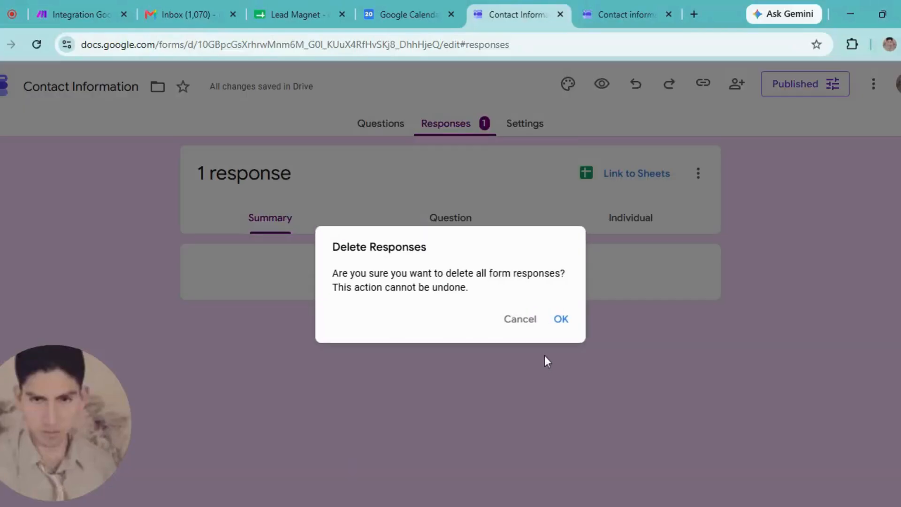
pyautogui.click(559, 320)
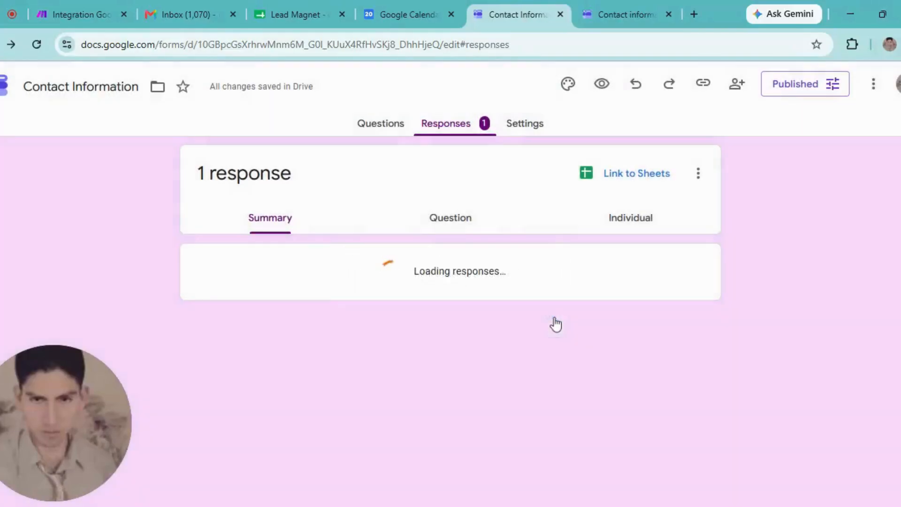
pyautogui.click(371, 123)
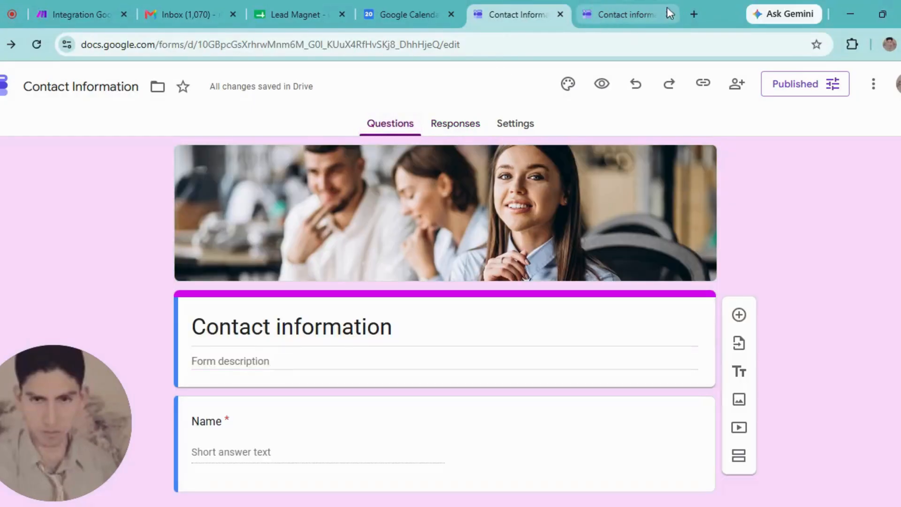
# - Open the form's live responder link in a new browser tab
pyautogui.click(670, 12)
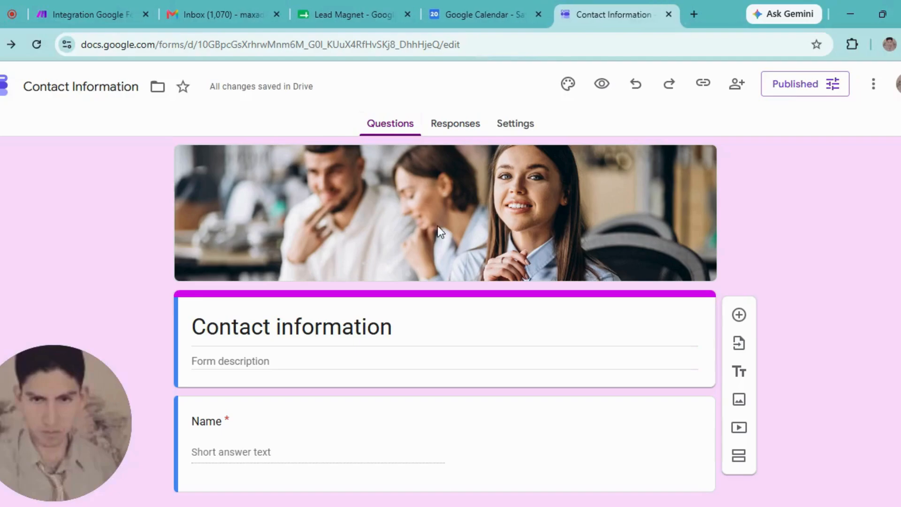
pyautogui.click(703, 83)
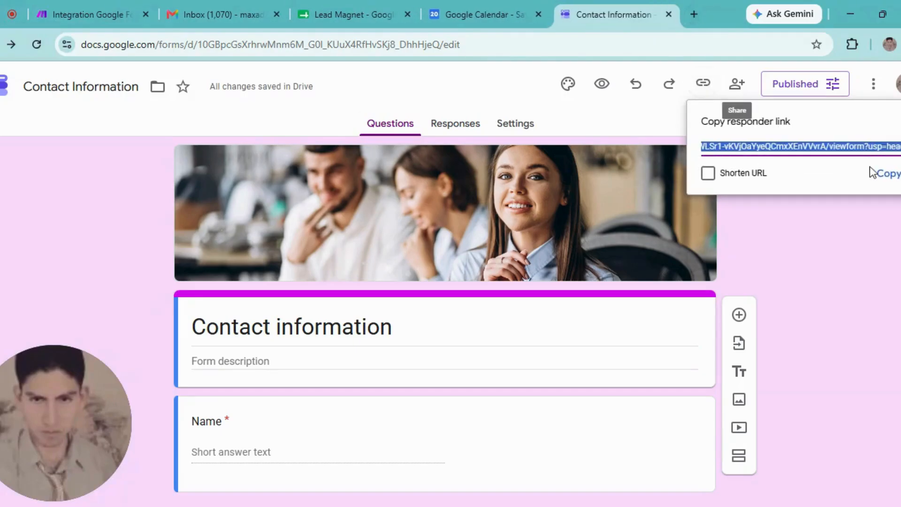
pyautogui.click(889, 175)
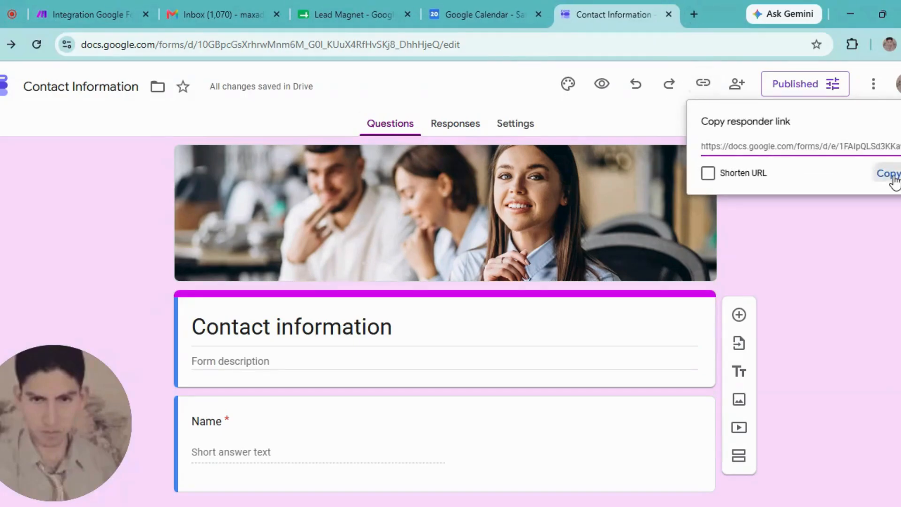
pyautogui.click(698, 13)
pyautogui.hotkey('ctrl', 'v')
pyautogui.press('Return')
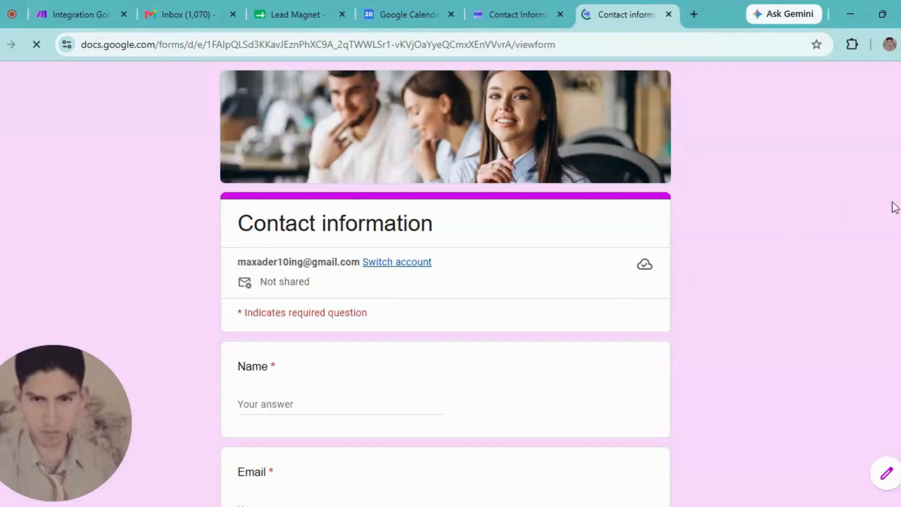
# - Fill in the form's Name, Email and Phone number answers with the contact's details
pyautogui.scroll(-3, 895, 207)
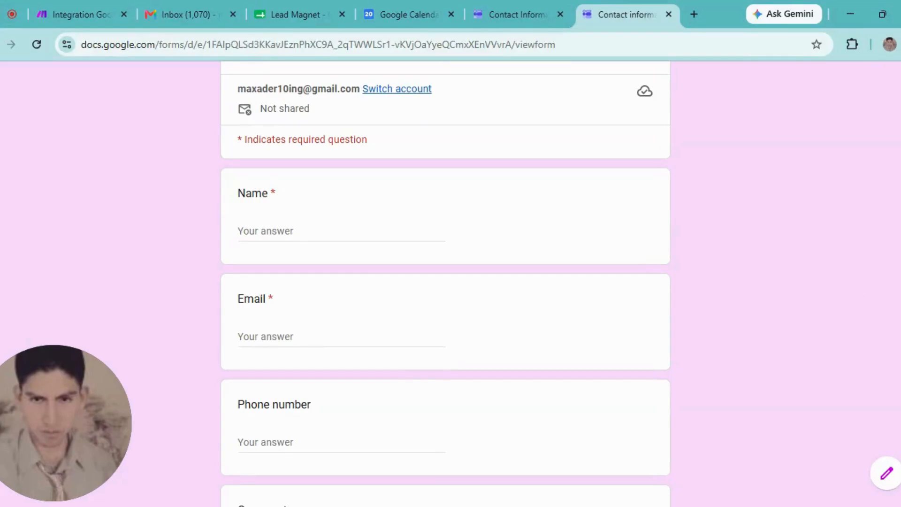
pyautogui.click(266, 231)
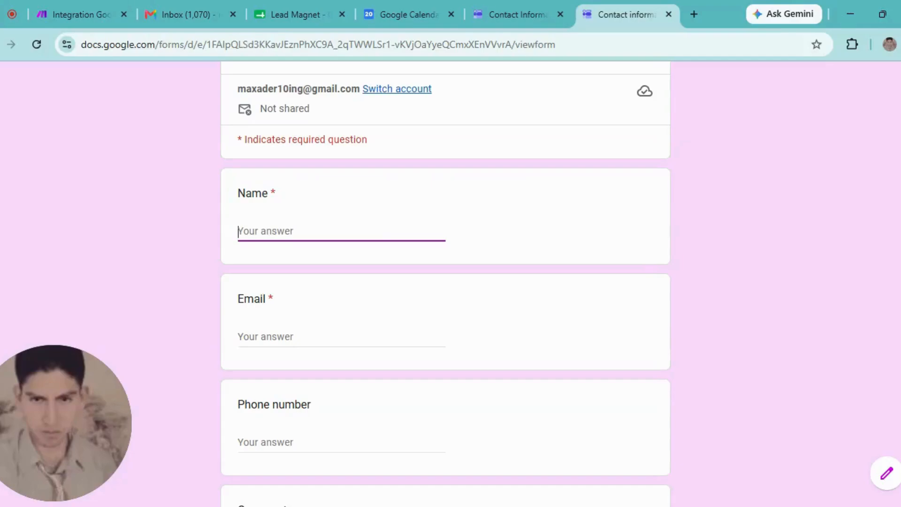
pyautogui.write('Emma')
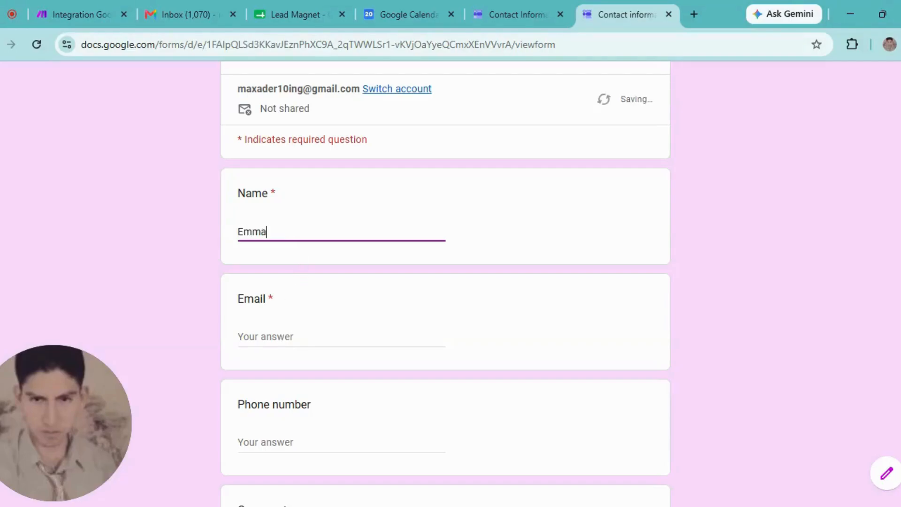
pyautogui.press('Tab')
pyautogui.write('em')
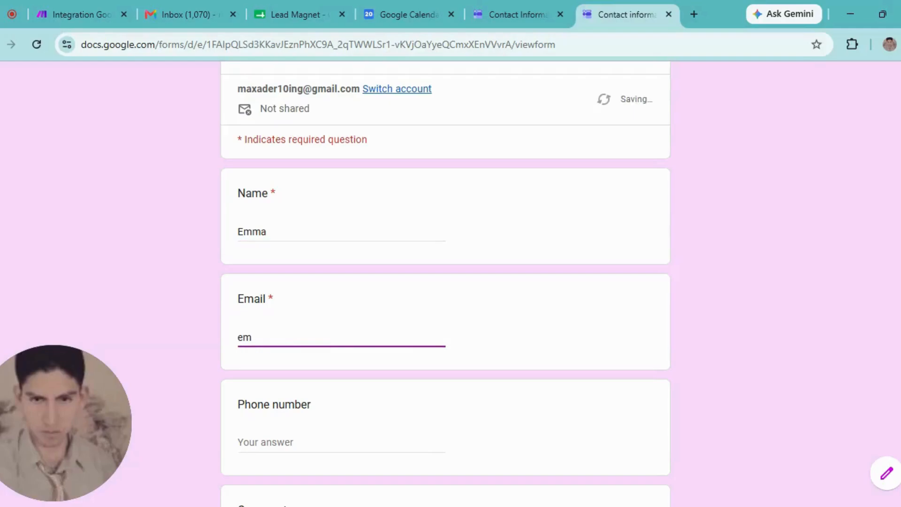
pyautogui.write('ma')
pyautogui.press('BackSpace')
pyautogui.press('BackSpace')
pyautogui.press('BackSpace')
pyautogui.press('BackSpace')
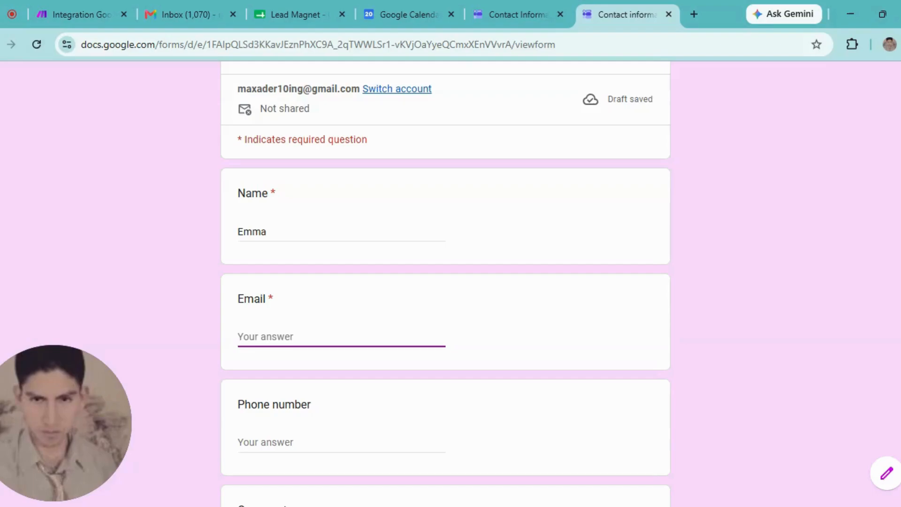
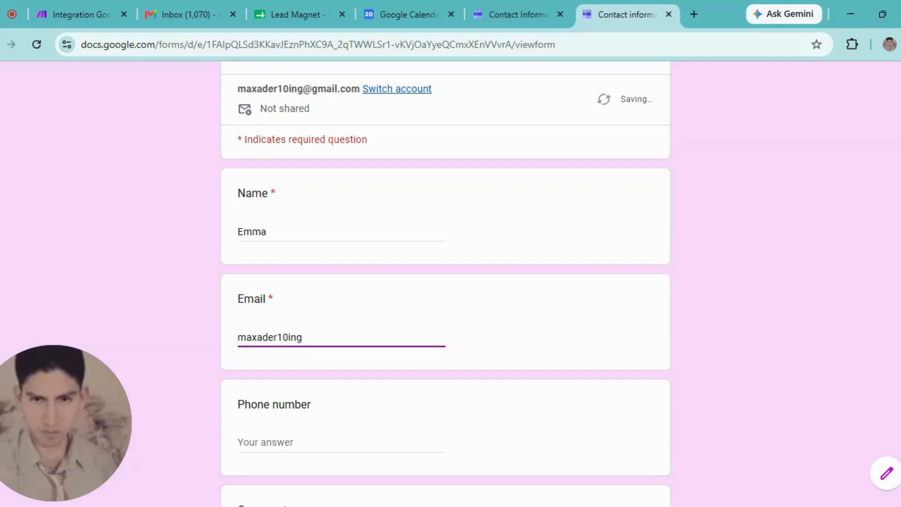
pyautogui.click(348, 441)
pyautogui.write('1')
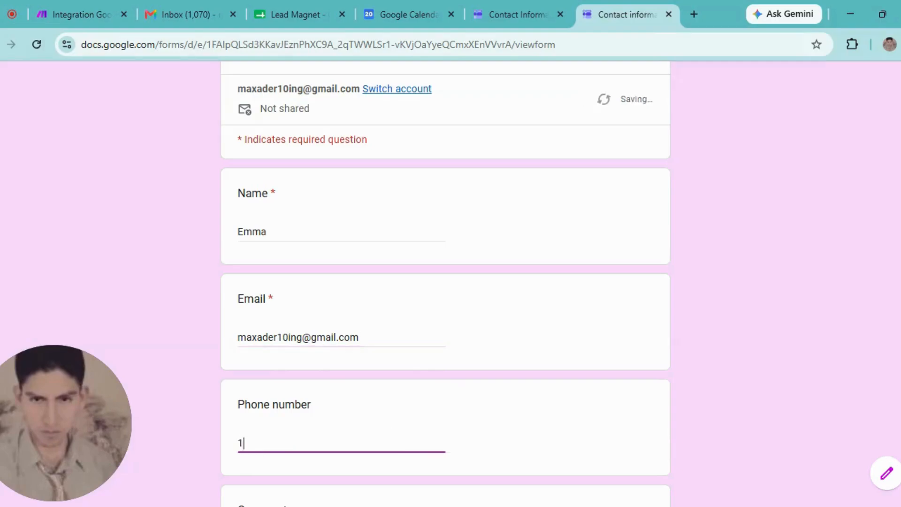
pyautogui.write('23456789')
pyautogui.scroll(-5, 773, 383)
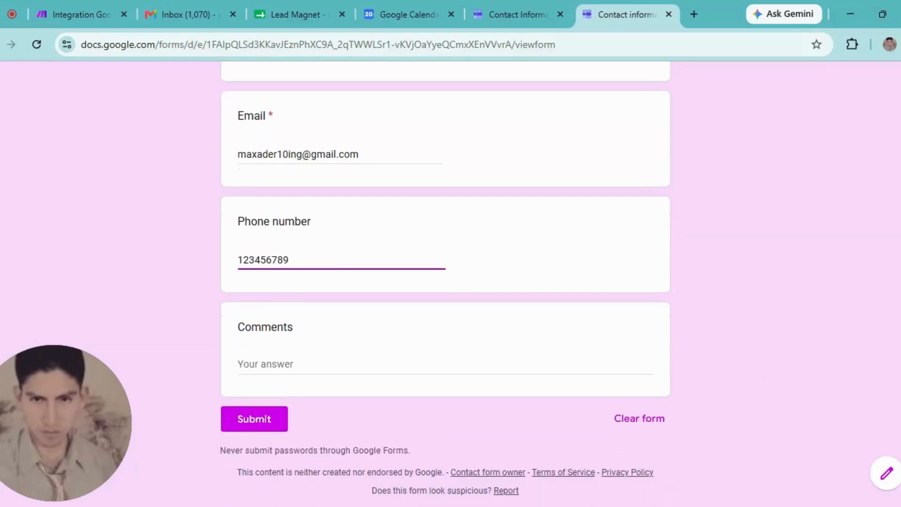
# - Paste the meeting-request message into Comments and submit the contact form
pyautogui.click(274, 346)
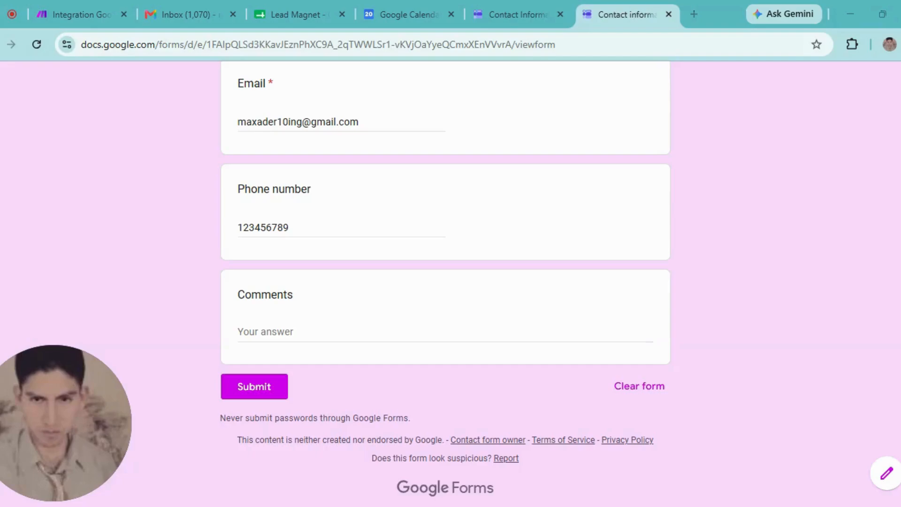
pyautogui.hotkey('alt', 'Tab')
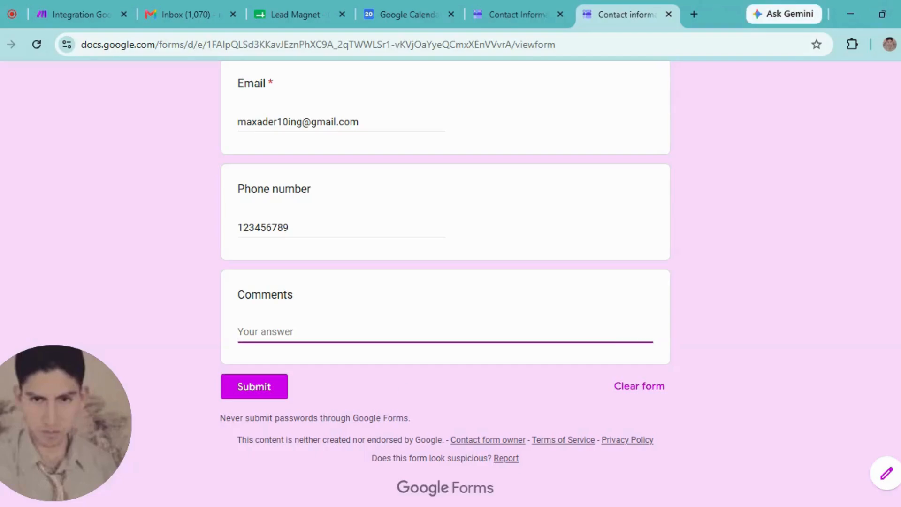
pyautogui.write('"Hello, I would like to schedule a meeting with you. When are you available? Also, I would appreciate your attention regarding a matter I need help with."')
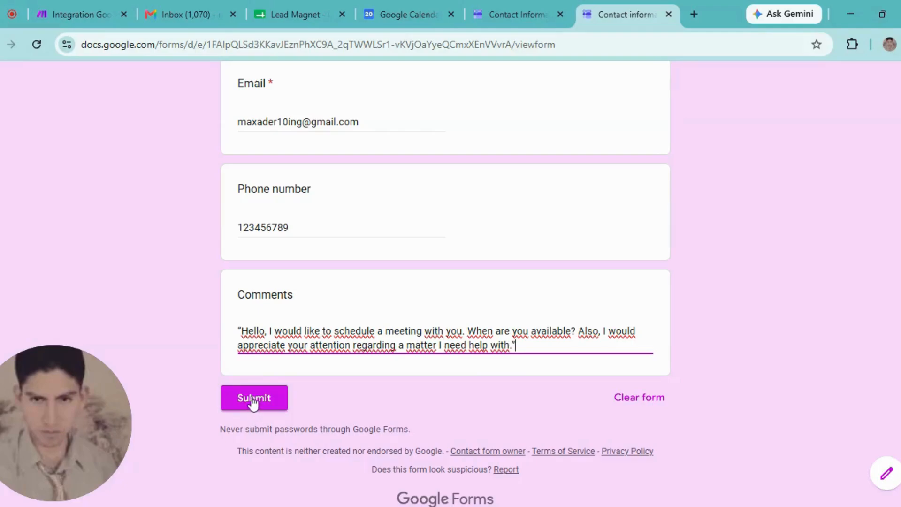
pyautogui.click(252, 398)
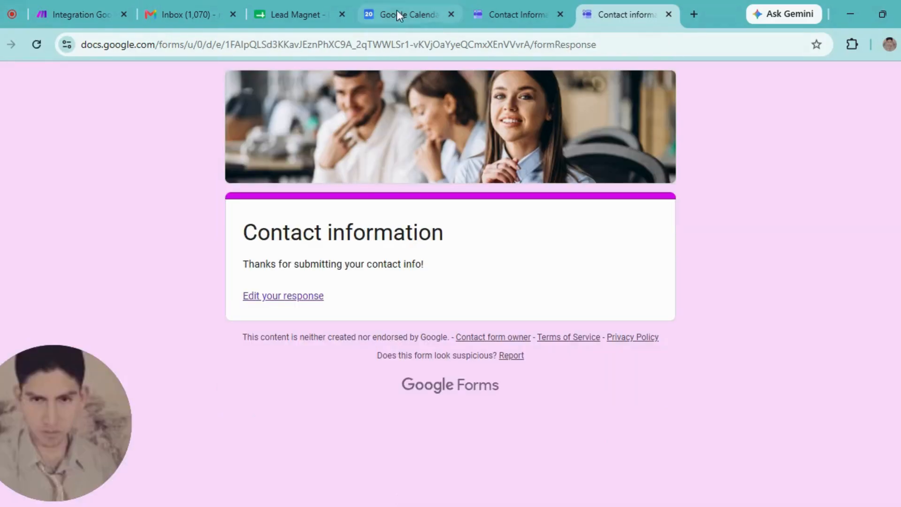
# - Run the Make scenario once to test the form-to-calendar flow
pyautogui.click(83, 2)
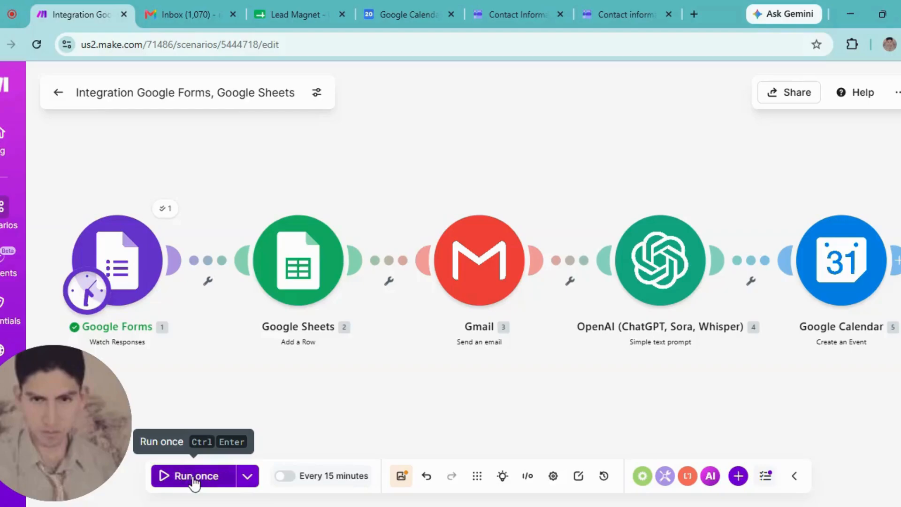
pyautogui.click(194, 480)
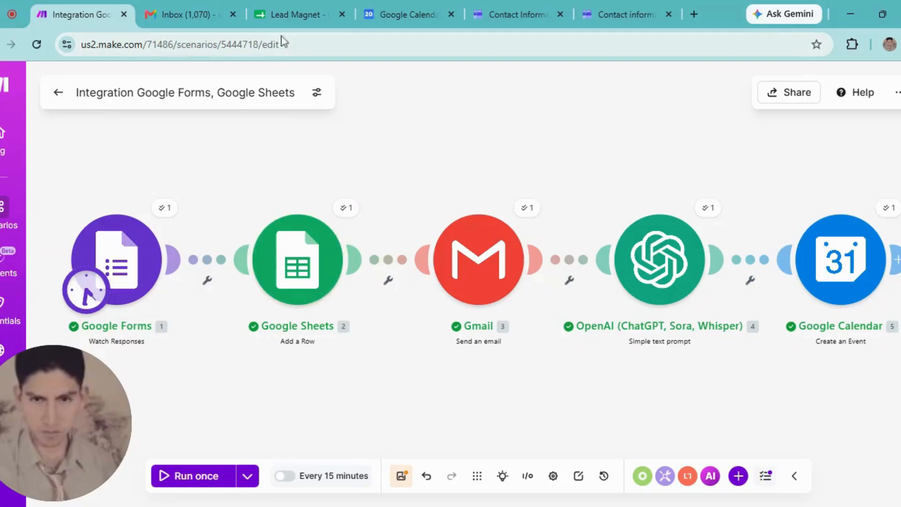
pyautogui.click(286, 2)
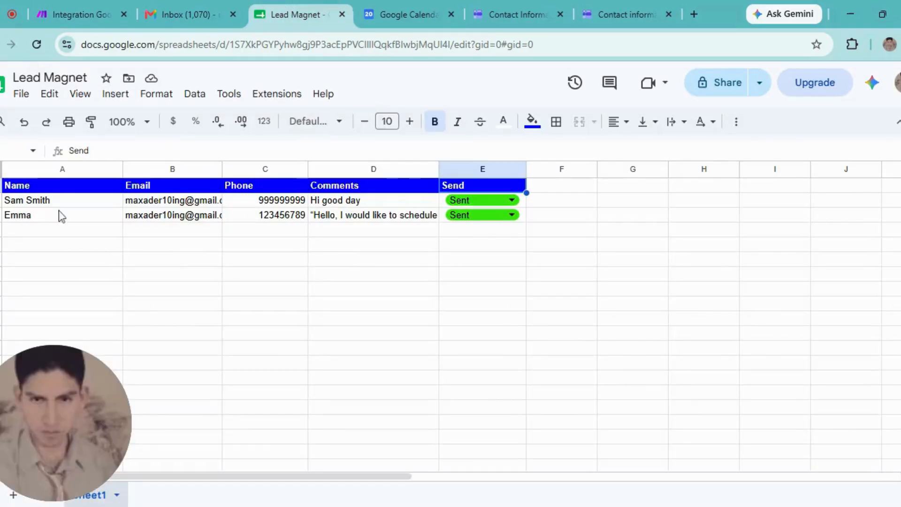
pyautogui.click(24, 218)
pyautogui.click(154, 219)
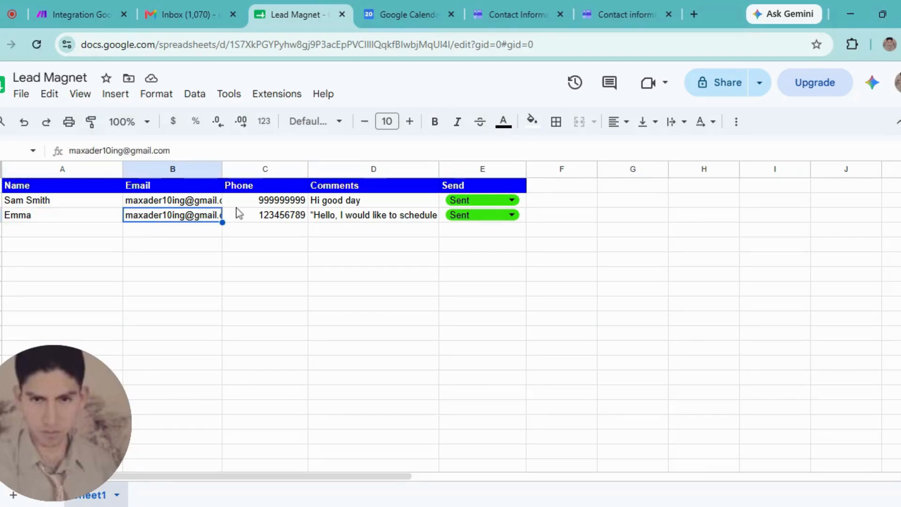
pyautogui.click(282, 218)
pyautogui.tripleClick(345, 217)
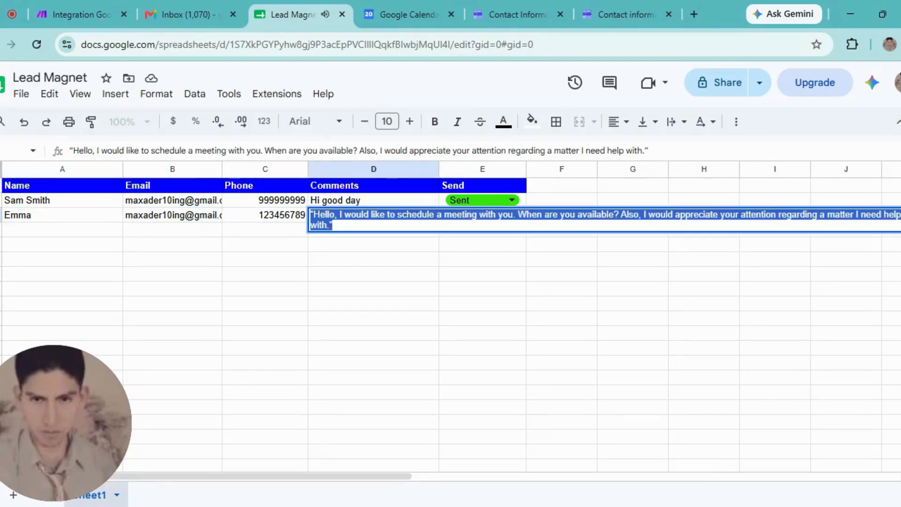
pyautogui.click(333, 225)
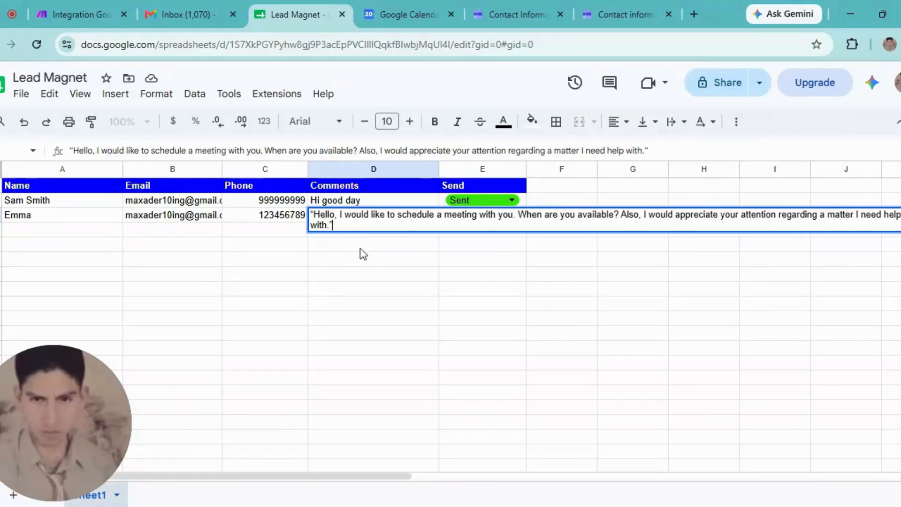
pyautogui.click(394, 244)
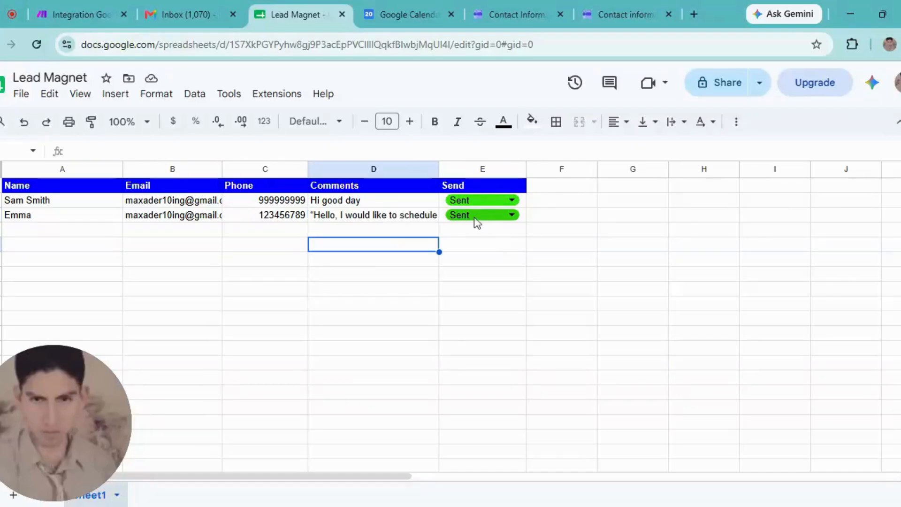
pyautogui.click(515, 219)
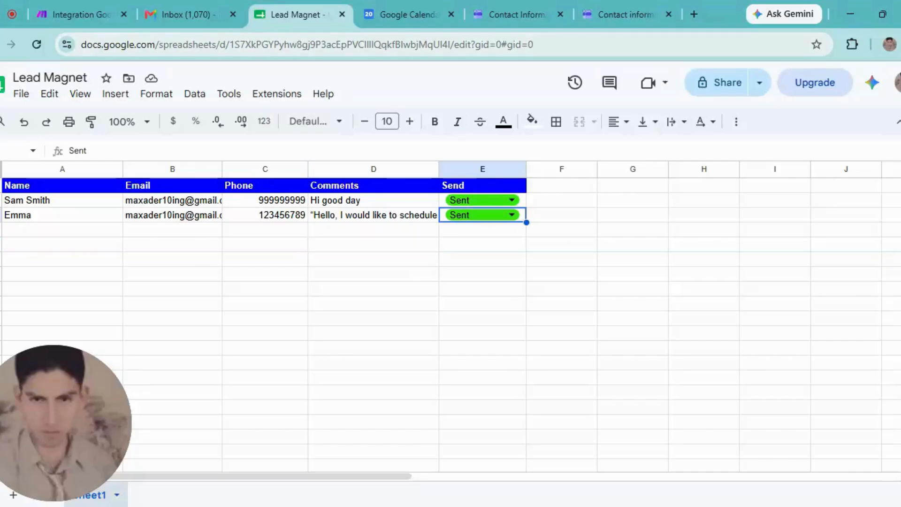
pyautogui.click(78, 14)
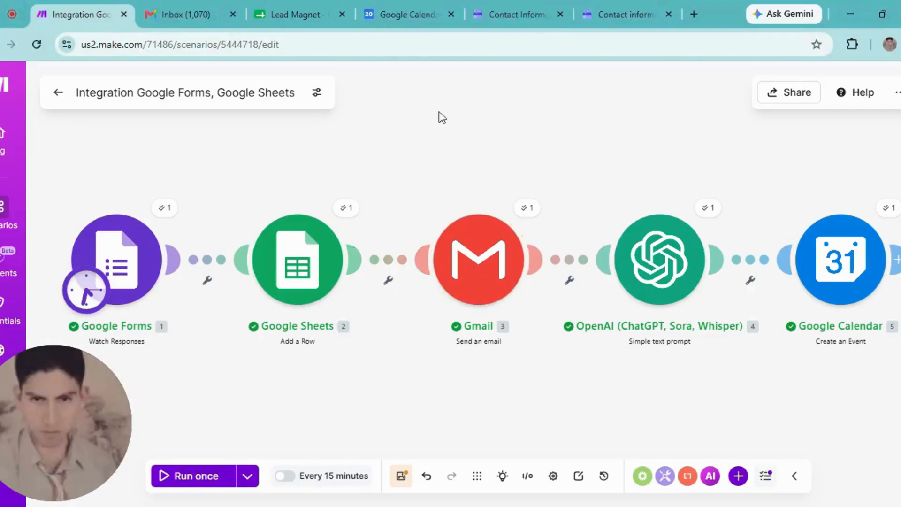
pyautogui.click(184, 14)
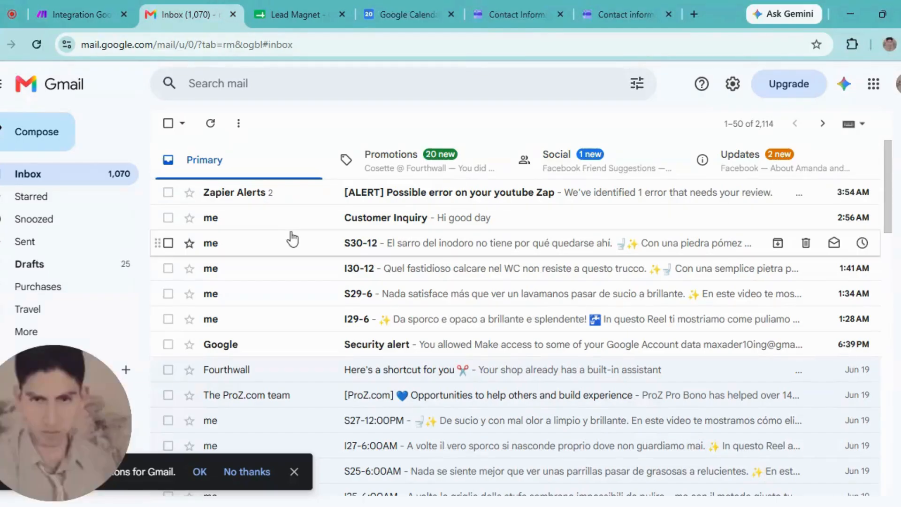
pyautogui.click(55, 94)
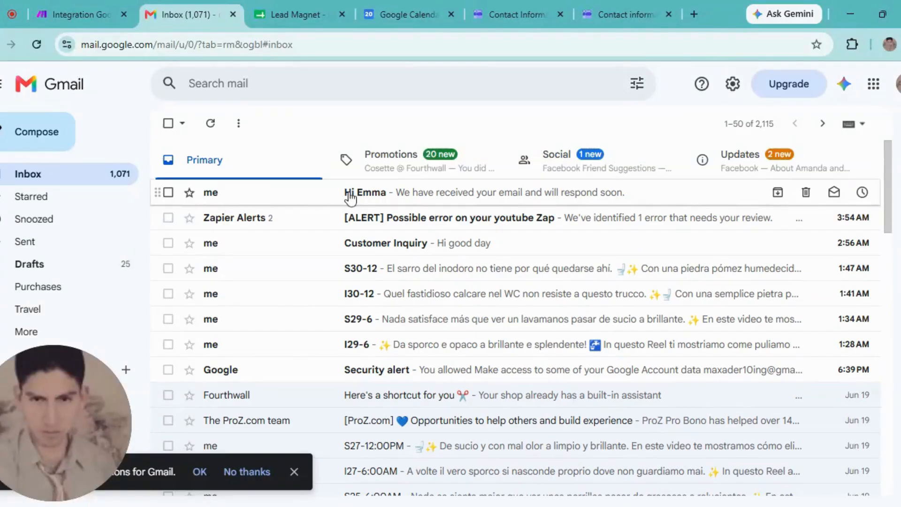
pyautogui.click(349, 198)
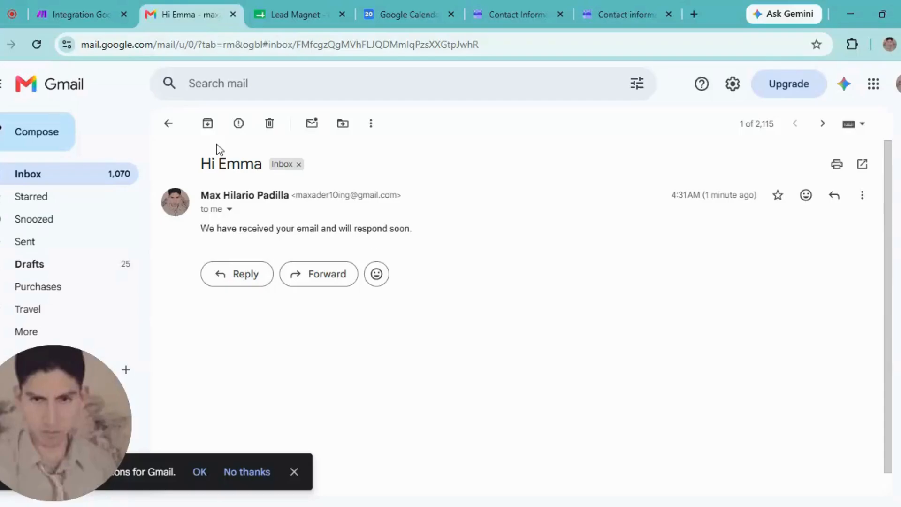
pyautogui.click(168, 123)
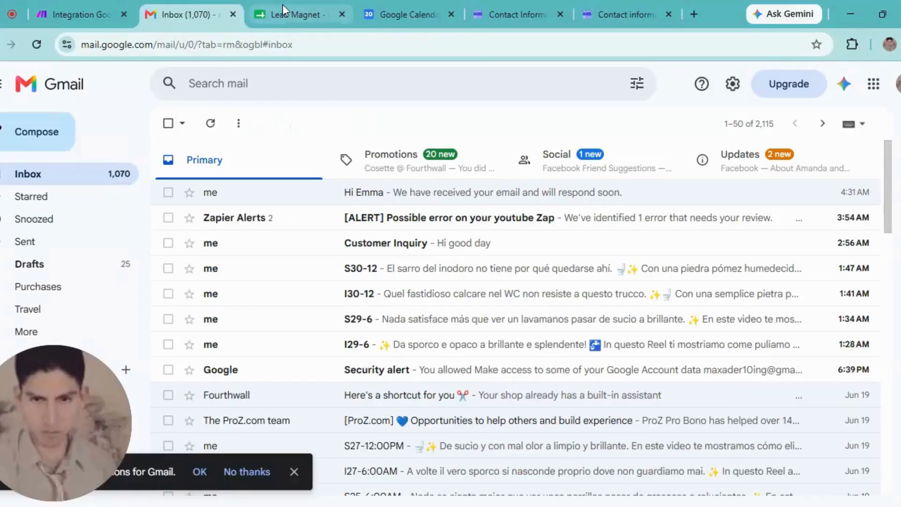
pyautogui.click(78, 11)
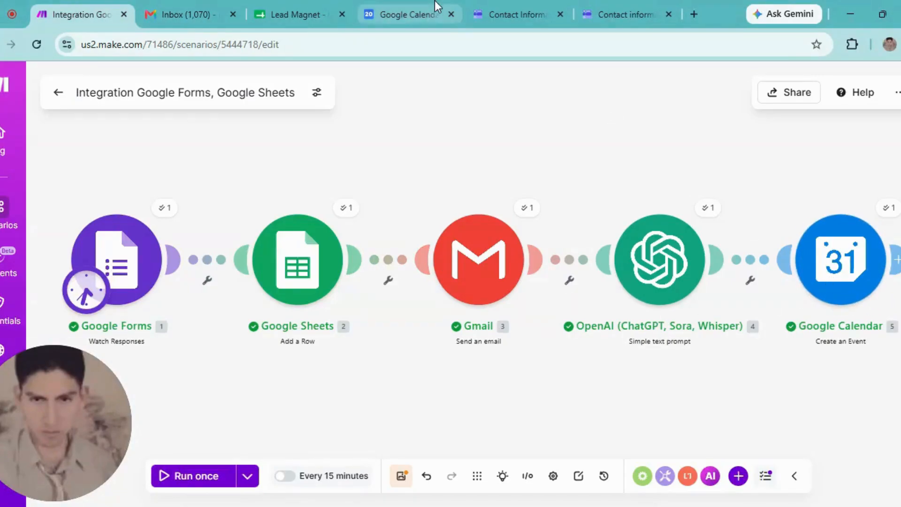
# - Check the summarized meeting-request event at 4:31–5:31am on June 20, 2026 in Google Calendar
pyautogui.click(395, 13)
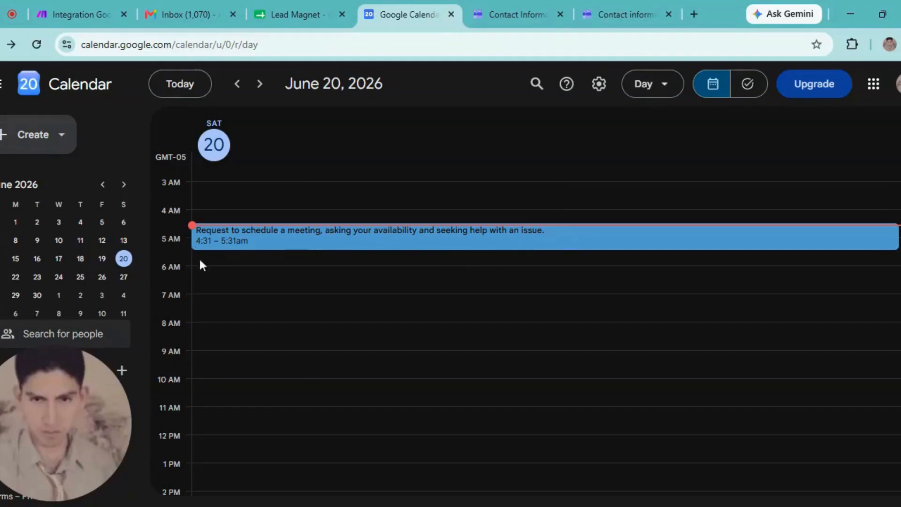
# - Return to the Make scenario editor showing the five-module Forms-to-Calendar flow completed successfully
pyautogui.click(58, 2)
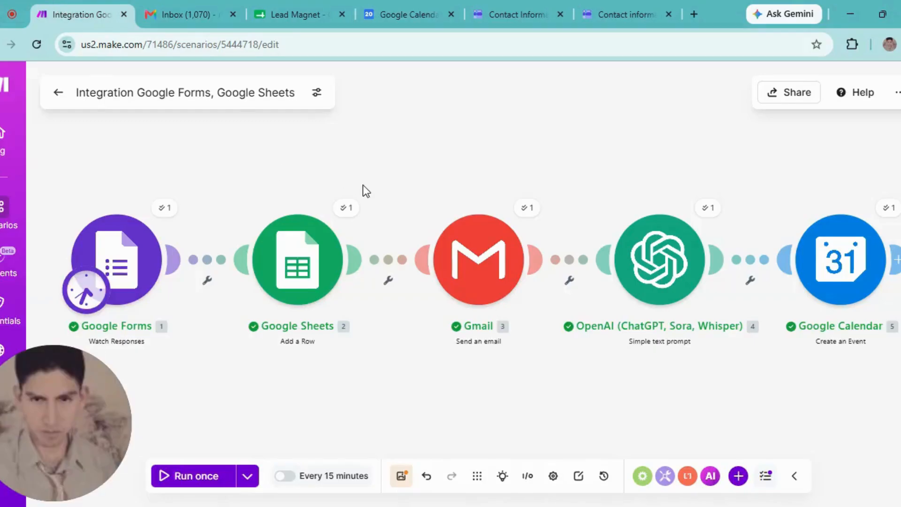